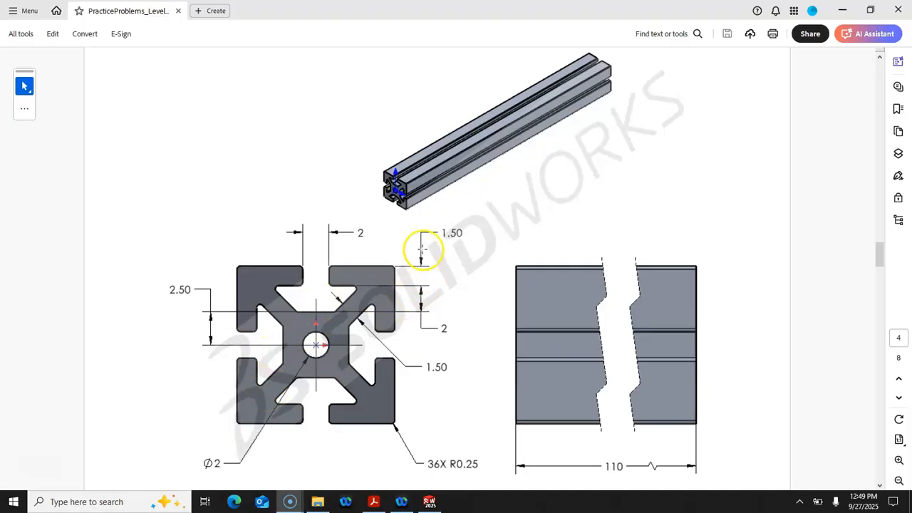
Scroll through the aluminum extrusion drawing in Acrobat, then drag the PDF window off screen
scroll(375, 259, "down", 2)
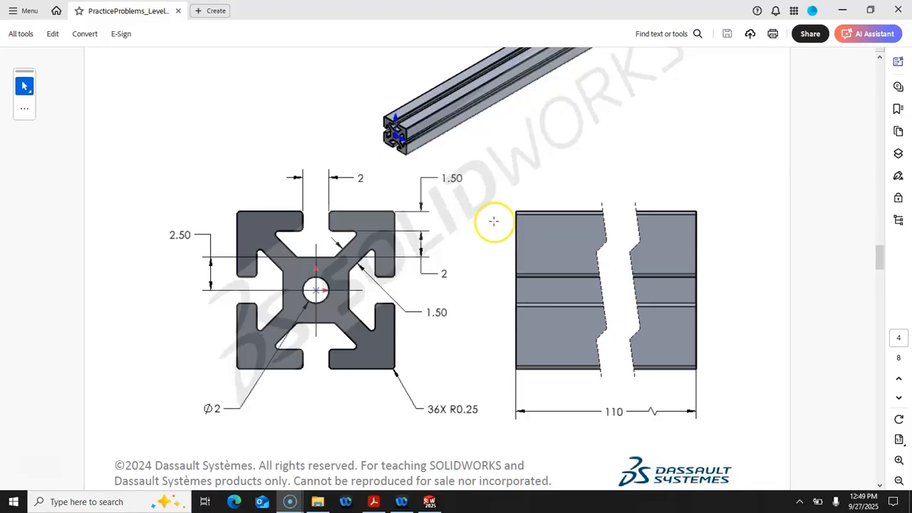
left_click(520, 27)
left_click_drag(520, 27, 911, 130)
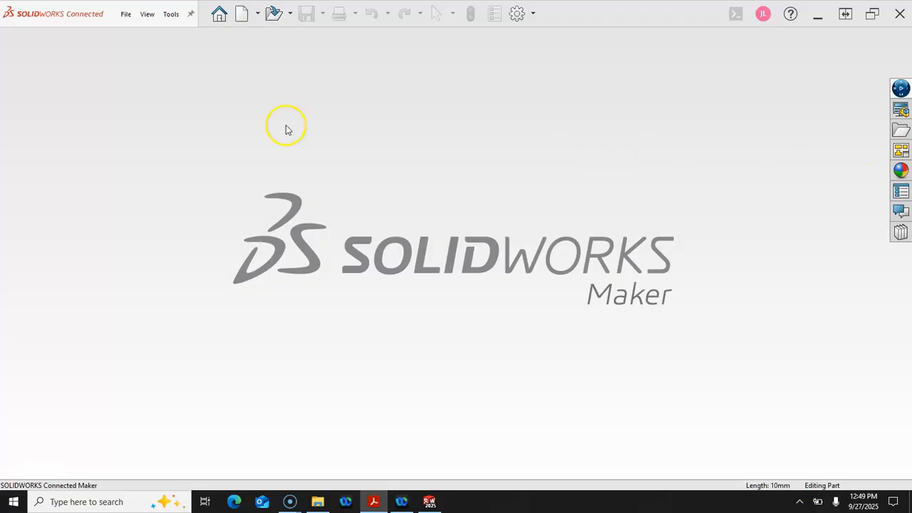
Create a new part from the mPart mm template
left_click(241, 13)
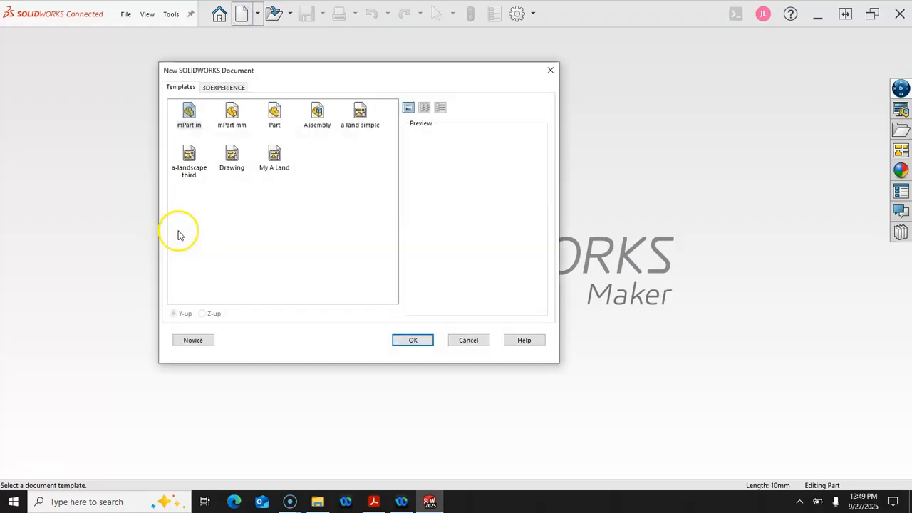
left_click(228, 115)
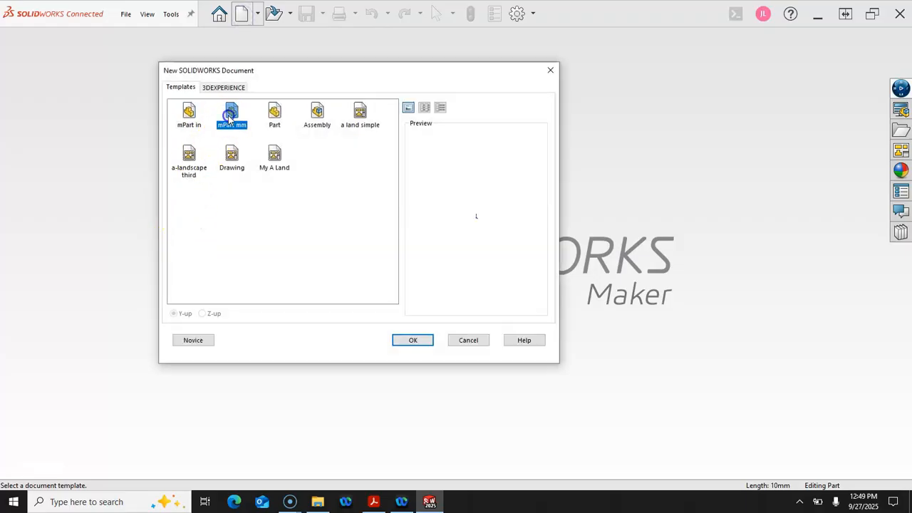
double_click(230, 116)
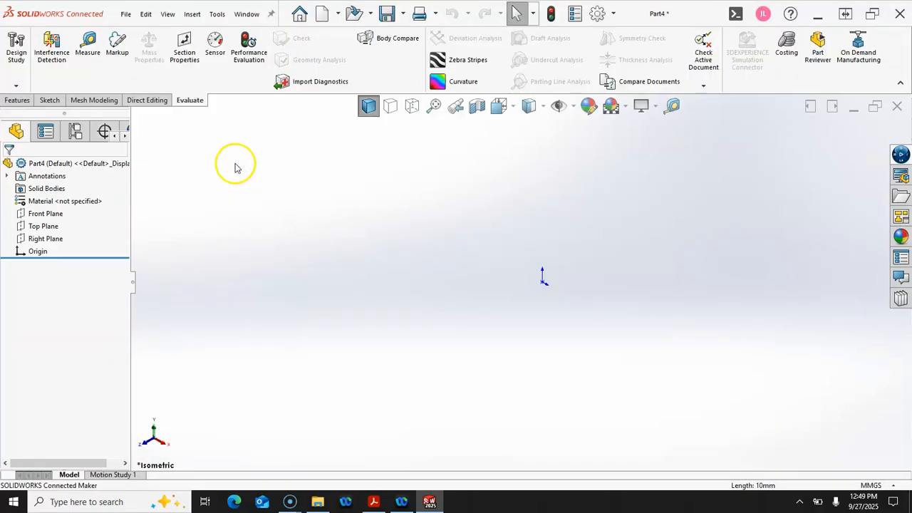
Start a sketch on the Front Plane
left_click(51, 214)
left_click(64, 195)
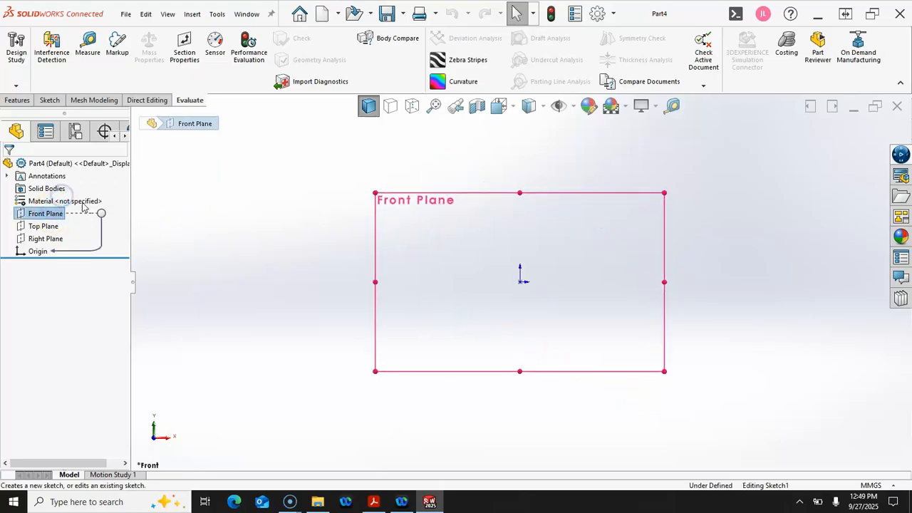
scroll(506, 275, "down", 3)
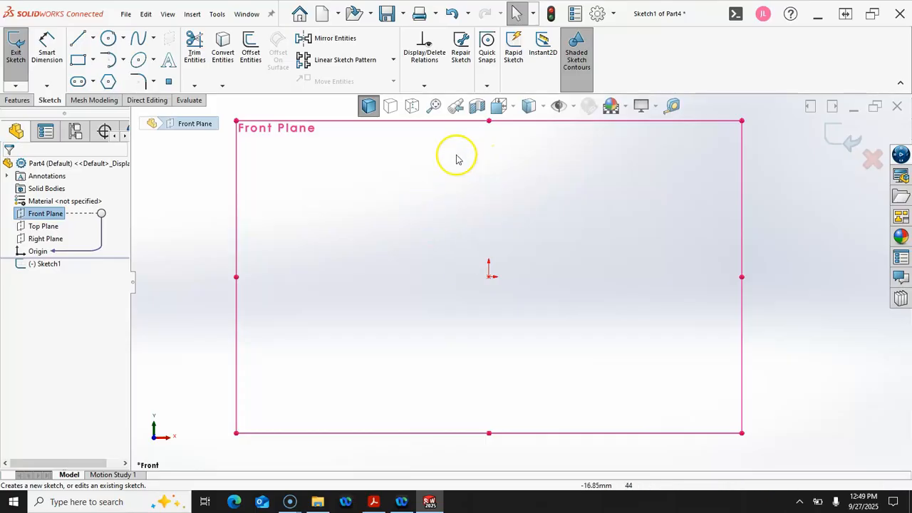
Draw a center rectangle anchored at the origin
left_click(78, 60)
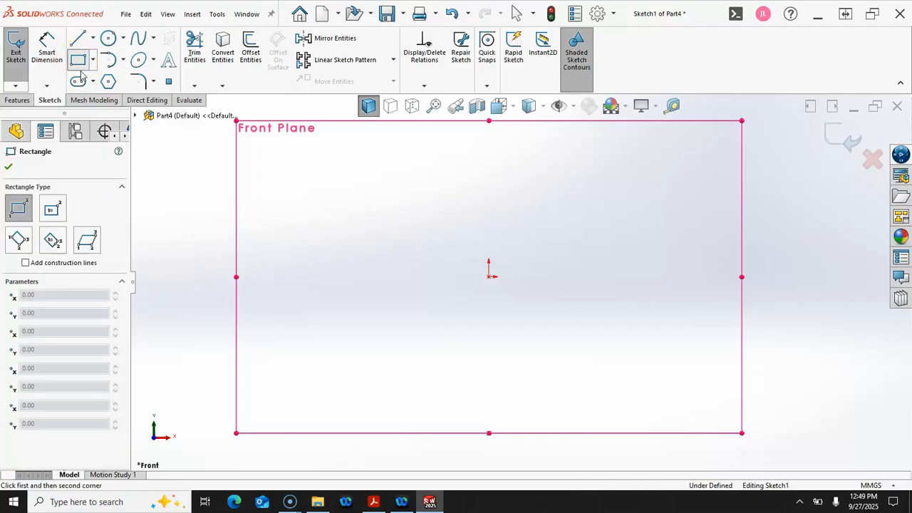
left_click(92, 61)
left_click(89, 91)
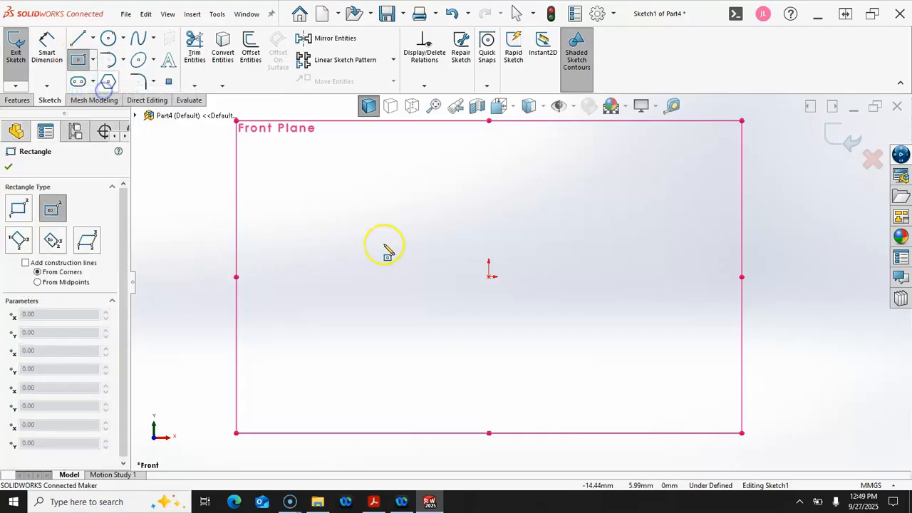
left_click(489, 278)
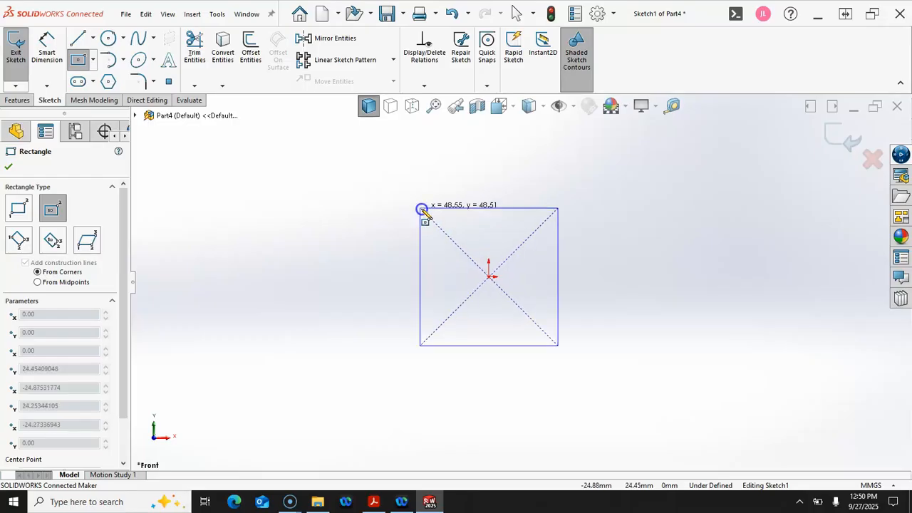
left_click(433, 234)
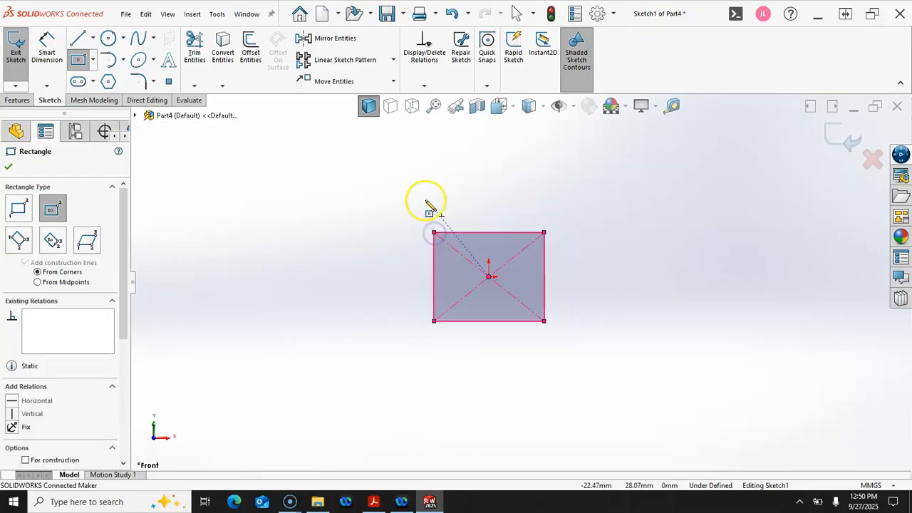
right_click(429, 185)
left_click(543, 167)
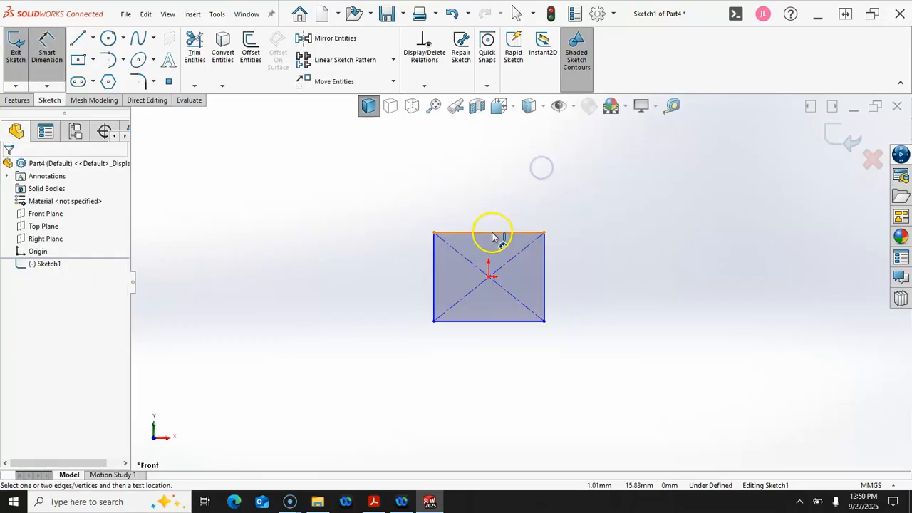
Dimension the rectangle's top edge at 38.92 mm, keeping the value unchanged
left_click(489, 219)
left_click(490, 218)
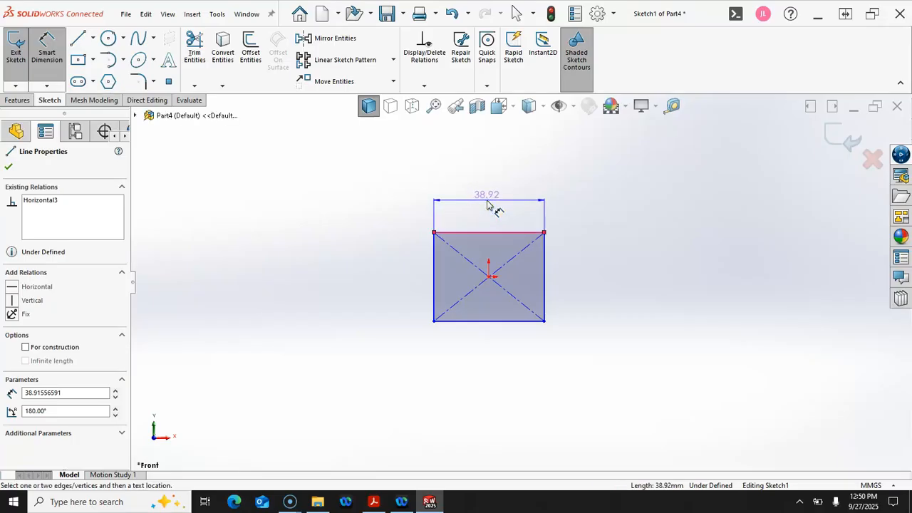
left_click(488, 204)
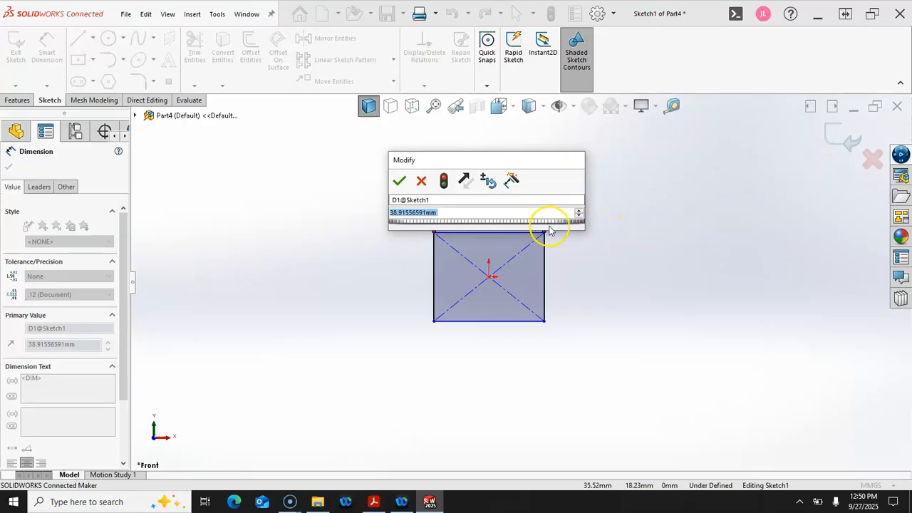
left_click(421, 180)
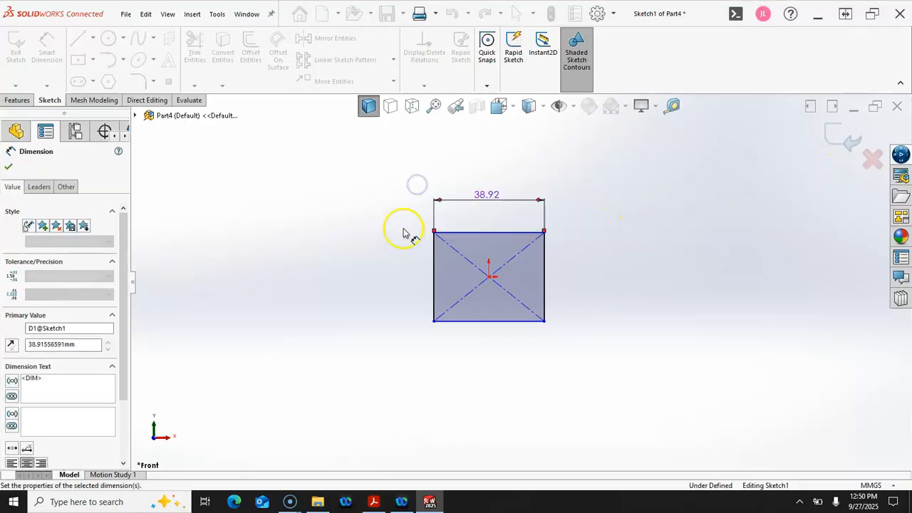
scroll(489, 285, "down", 3)
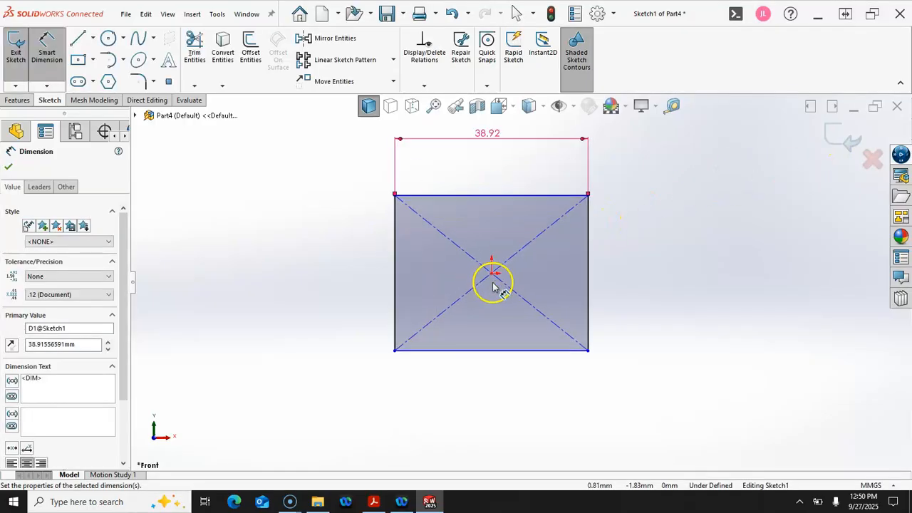
left_click(330, 256)
scroll(330, 255, "up", 3)
End dimensioning and select all entities in the sketch
key("Escape")
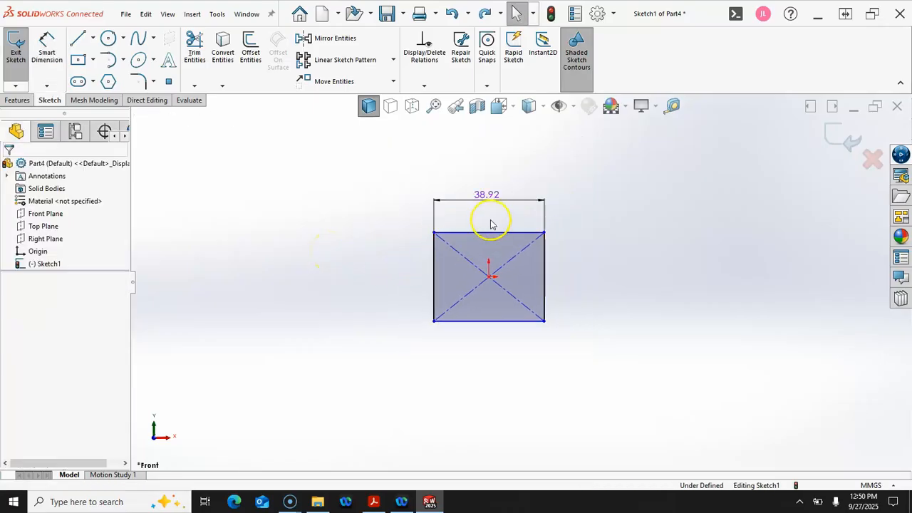
key("ctrl+a")
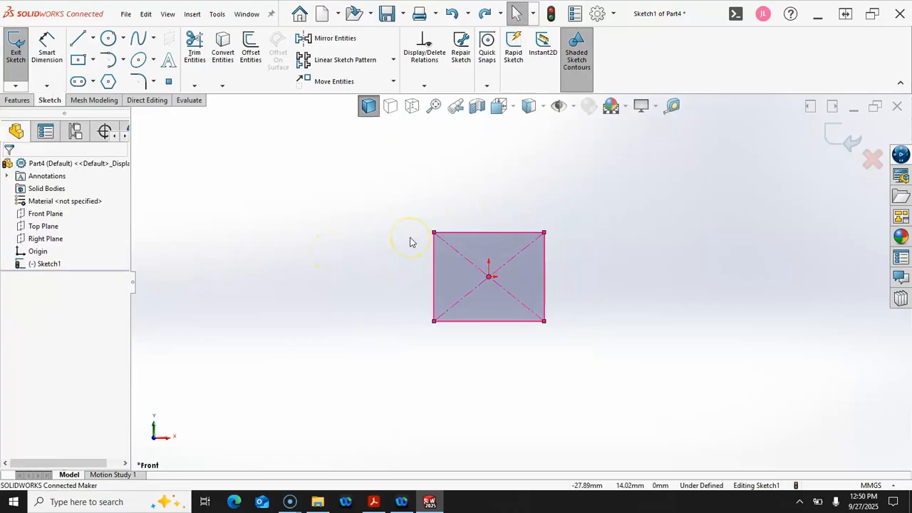
scroll(474, 255, "down", 2)
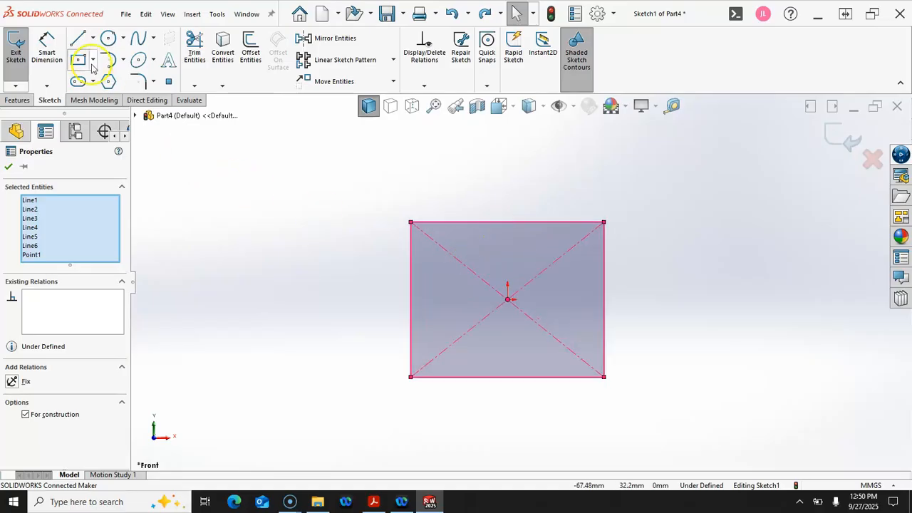
Draw a vertical centerline from the rectangle's centre to its top edge, then clear the selection
left_click(93, 37)
left_click(102, 70)
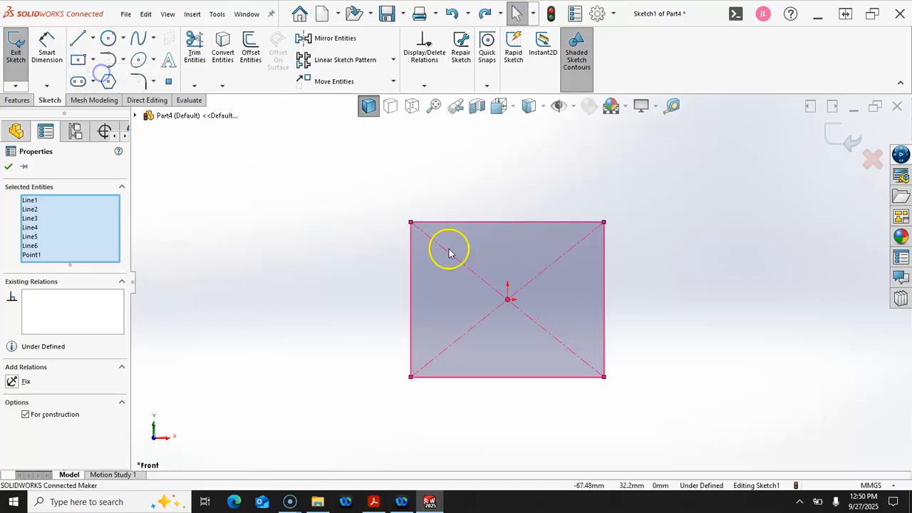
left_click(509, 300)
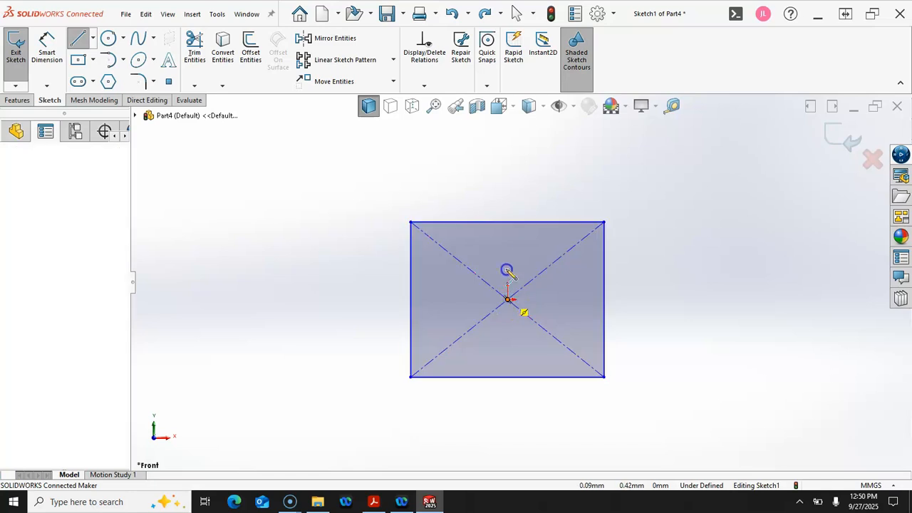
left_click(506, 223)
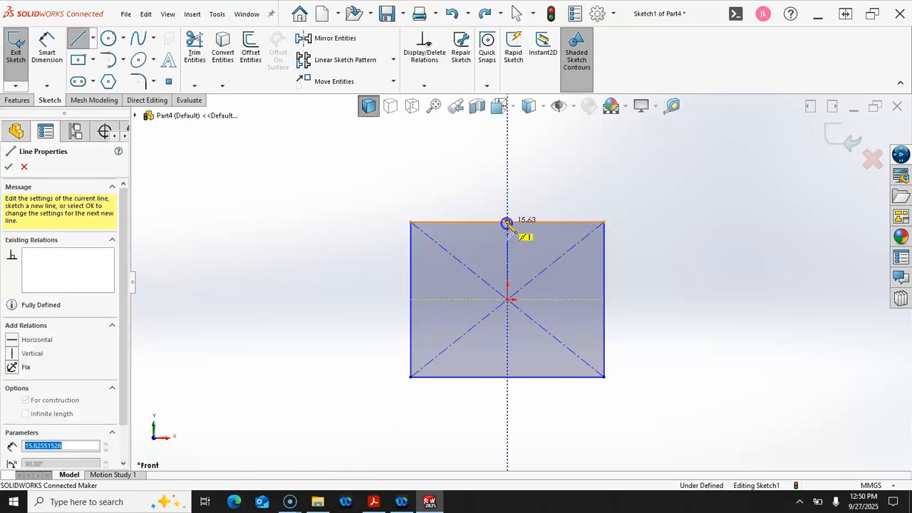
right_click(495, 195)
left_click(524, 204)
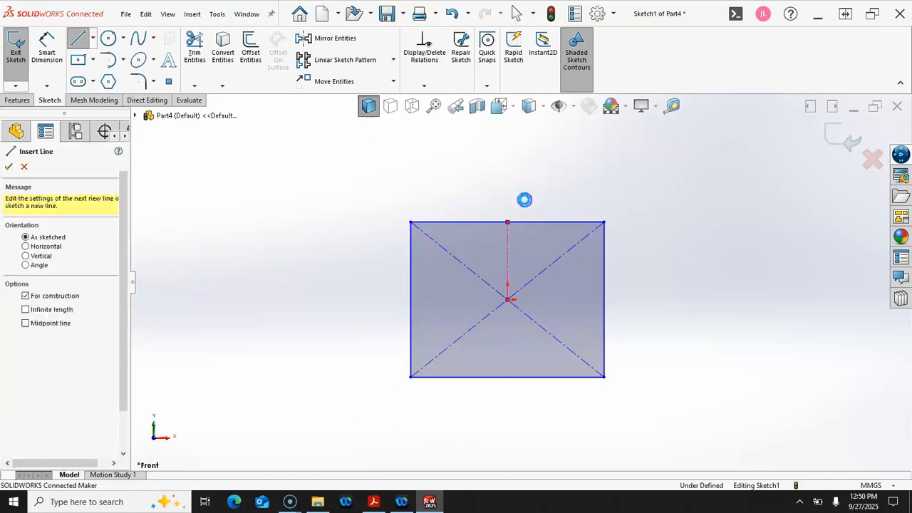
scroll(546, 273, "down", 3)
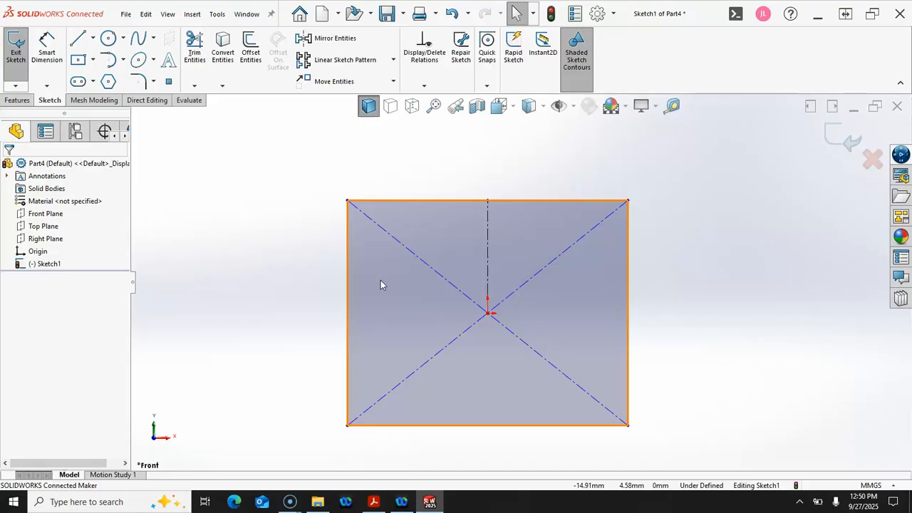
left_click(67, 320)
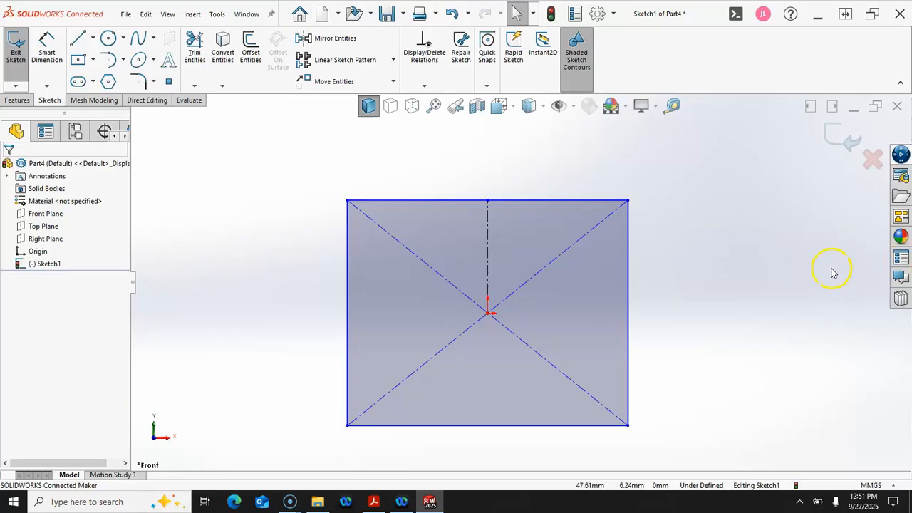
scroll(635, 279, "down", 1)
scroll(635, 278, "up", 2)
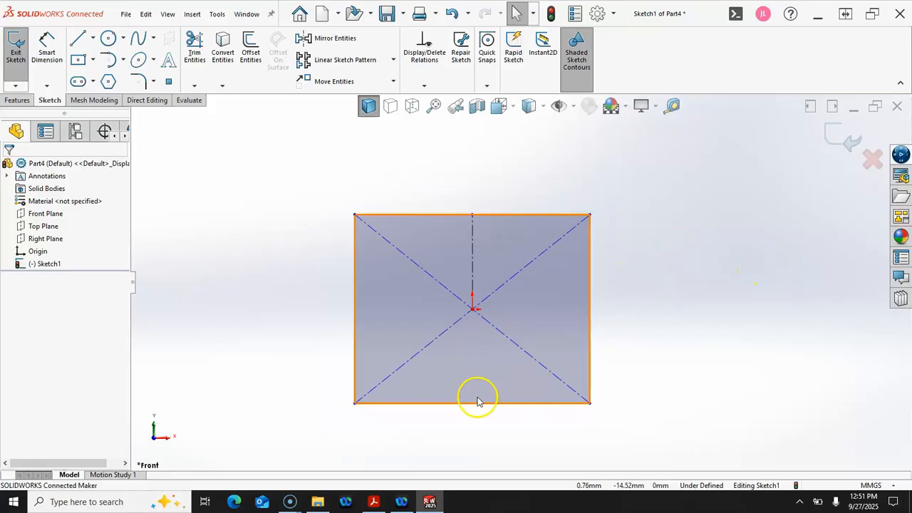
scroll(474, 397, "down", 1)
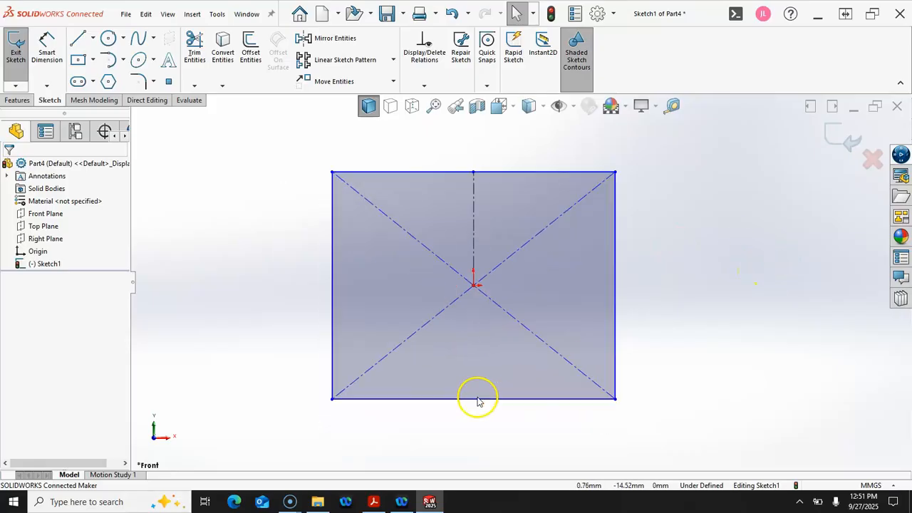
Draw the stepped line chain from the top edge down toward the centreline
left_click(78, 38)
left_click(442, 173)
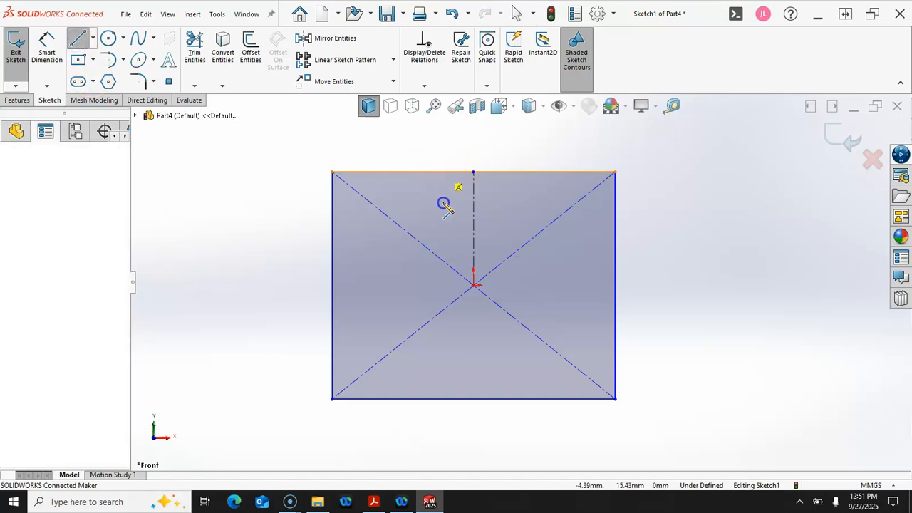
left_click(441, 208)
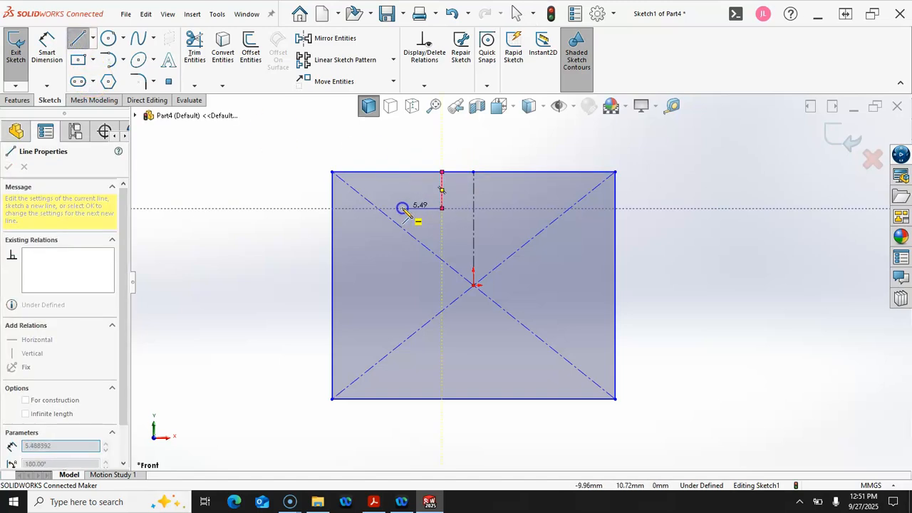
left_click(398, 208)
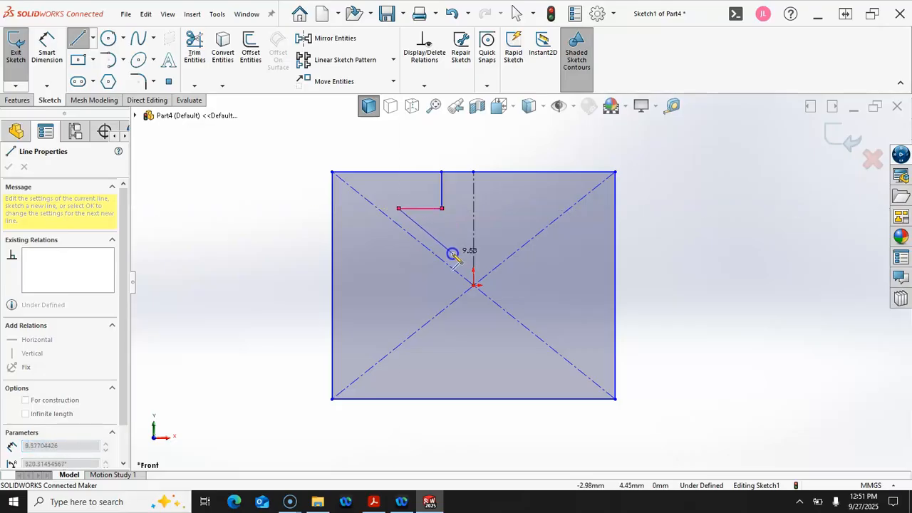
left_click(456, 255)
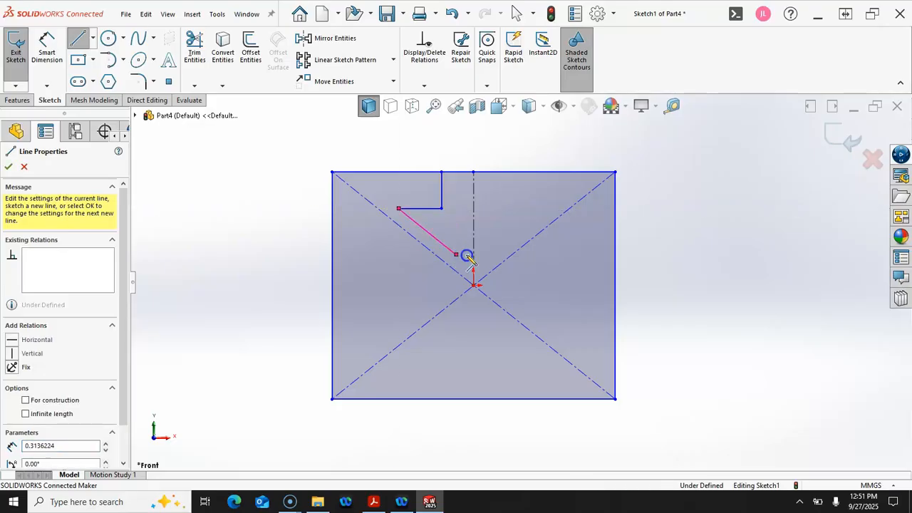
left_click(473, 255)
right_click(653, 229)
left_click(677, 242)
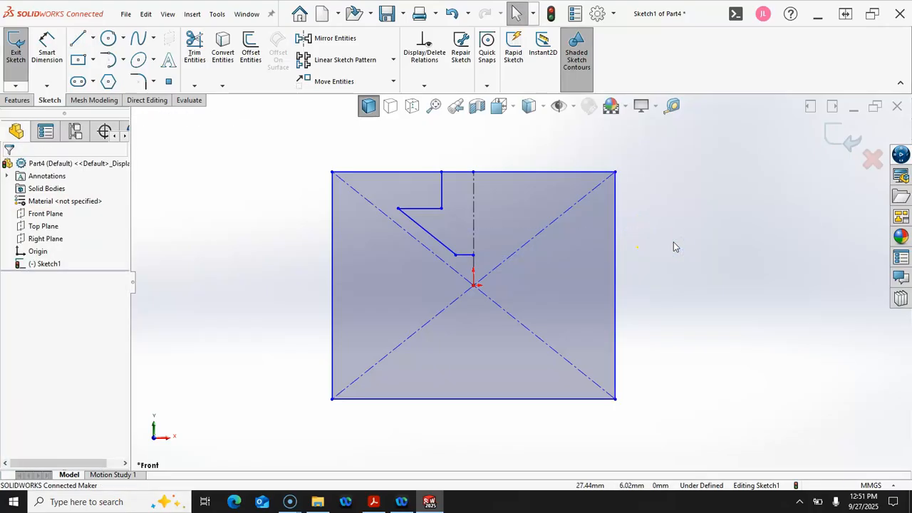
Mirror the stepped profile lines across the diagonal centreline, excluding the stray point
left_click(442, 197)
left_click(421, 207)
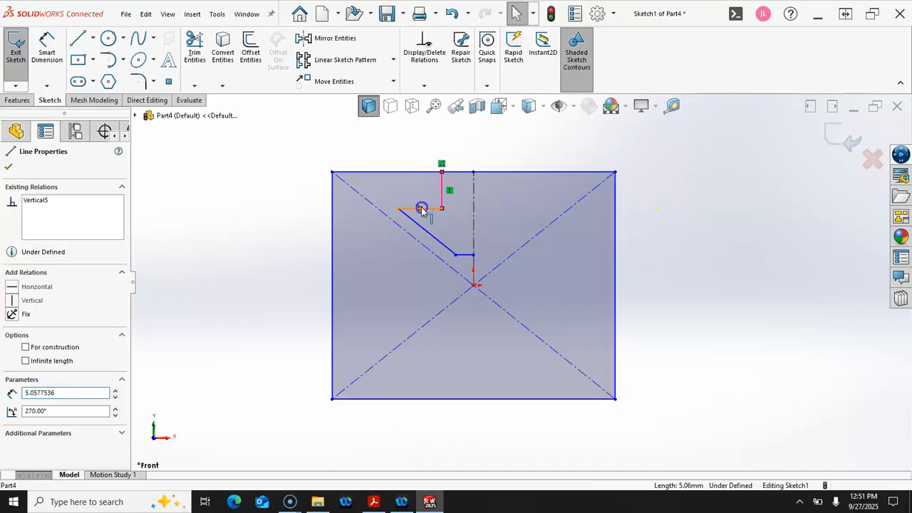
left_click(424, 232, "ctrl")
left_click(431, 236, "ctrl")
left_click(467, 253, "ctrl")
left_click(431, 262)
left_click(432, 255)
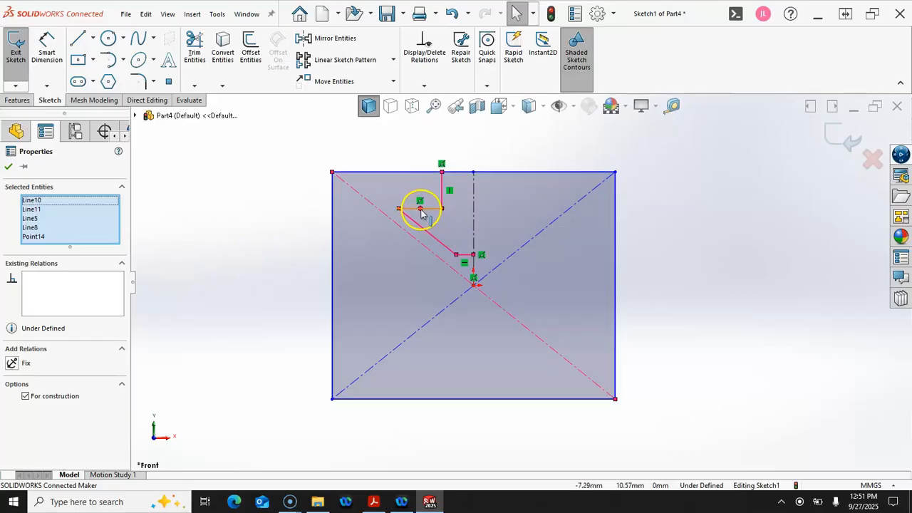
left_click(427, 217, "ctrl")
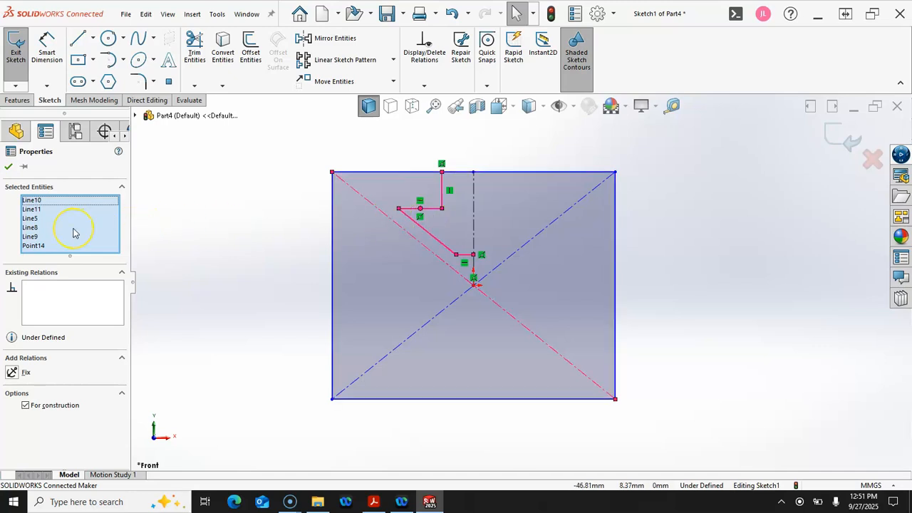
left_click(32, 246)
left_click(62, 250)
key("Delete")
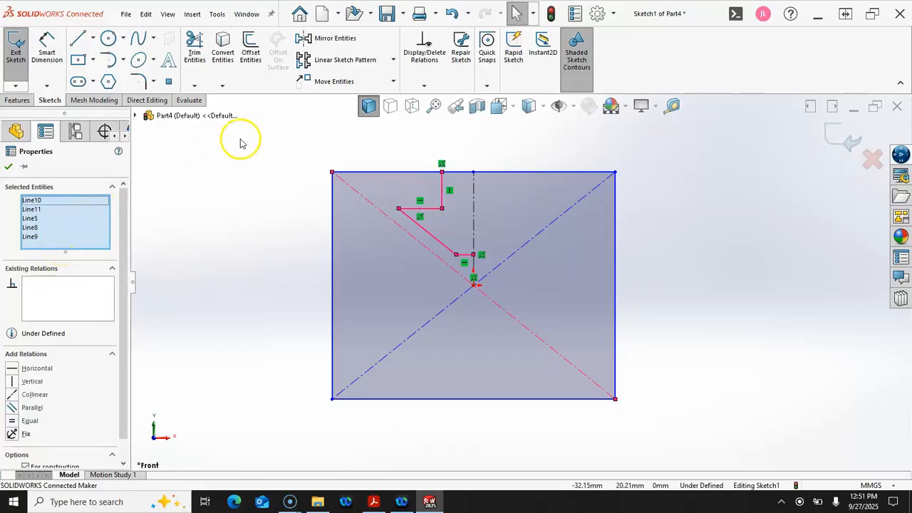
left_click(325, 41)
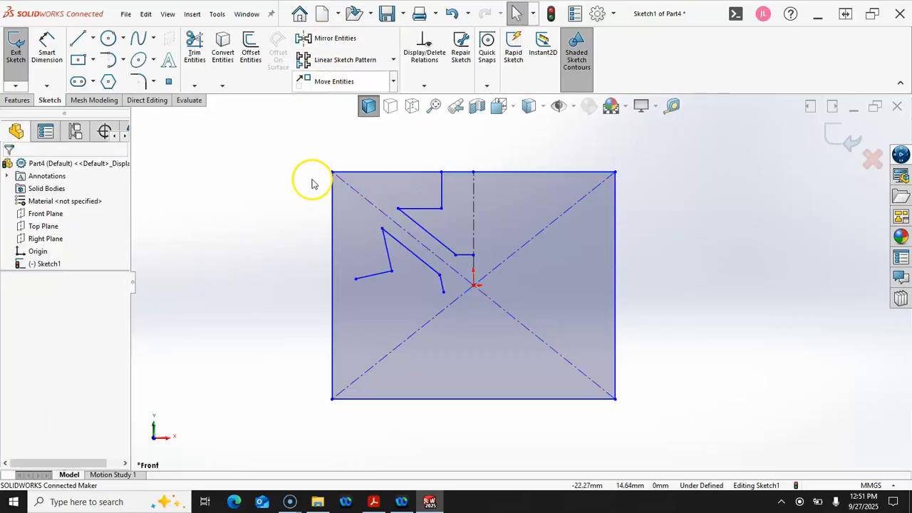
Drag the zigzag vertex left and pull the outer rectangle's top-left corner inward
left_click_drag(391, 271, 372, 272)
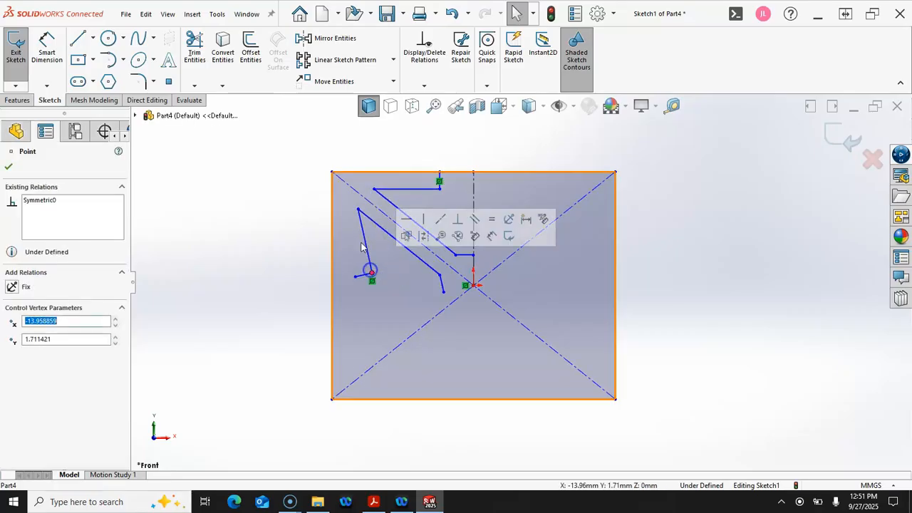
left_click(334, 173)
mouse_move(333, 173)
left_mouse_down()
mouse_move(359, 189)
mouse_move(342, 161)
mouse_move(335, 169)
left_mouse_up()
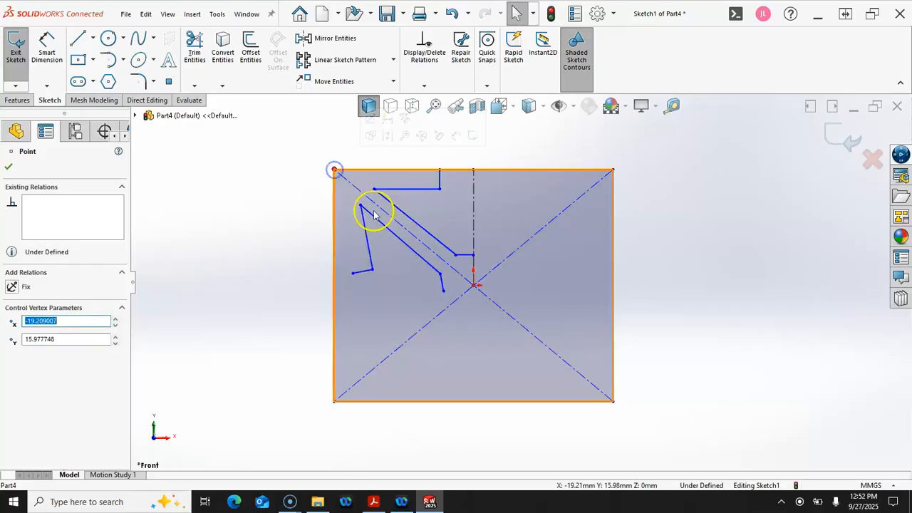
Make both slanted profile lines parallel to the diagonal centreline
left_click(390, 236)
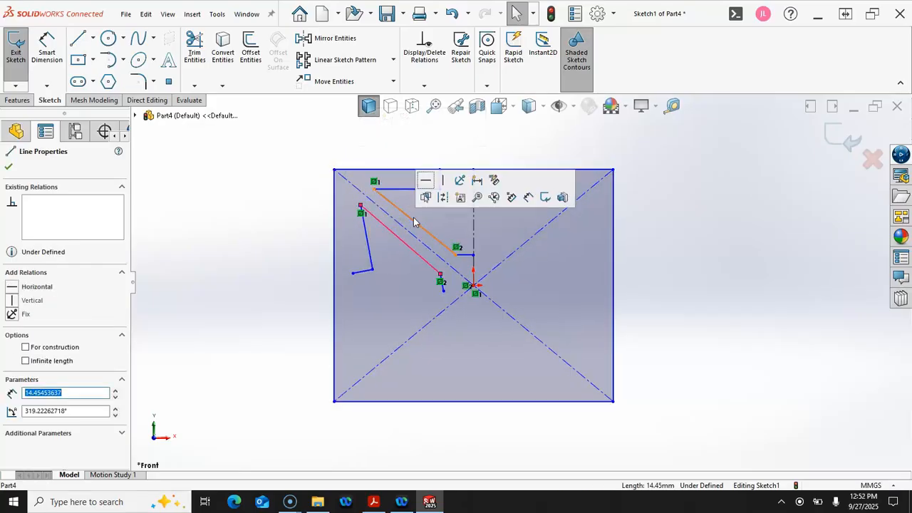
left_click(414, 220, "ctrl")
left_click(383, 208)
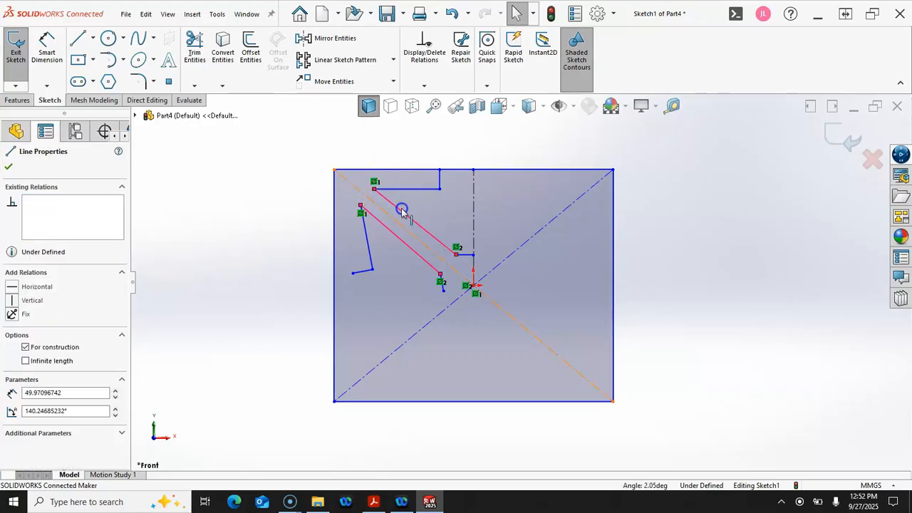
left_click(404, 212, "ctrl")
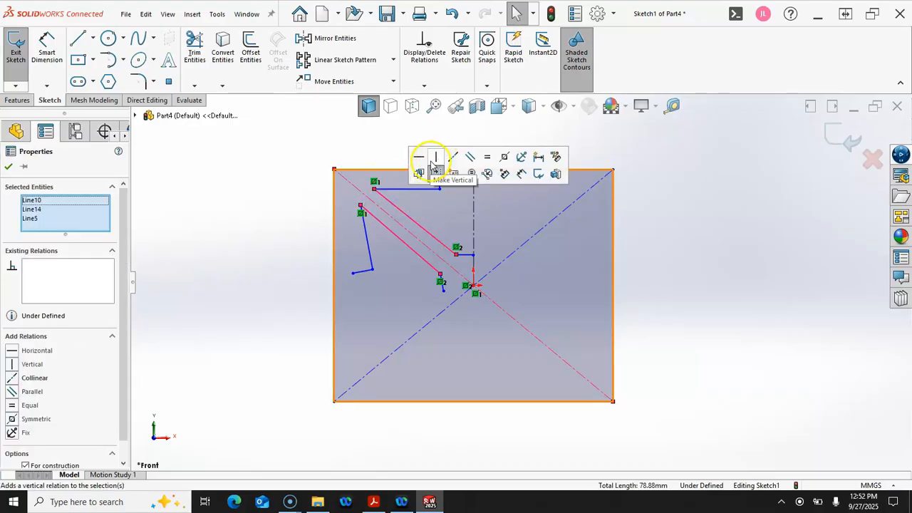
left_click(470, 158)
left_click(280, 220)
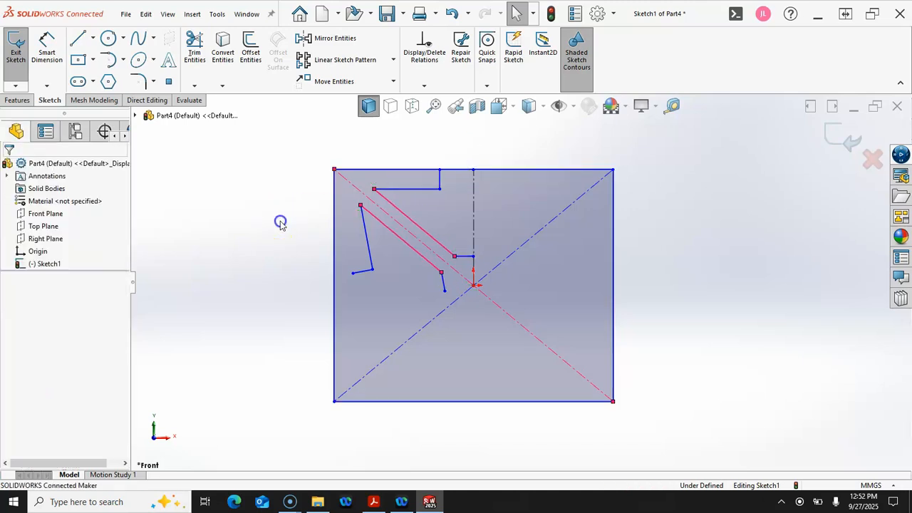
Make the steep outer left line vertical
left_click(369, 248)
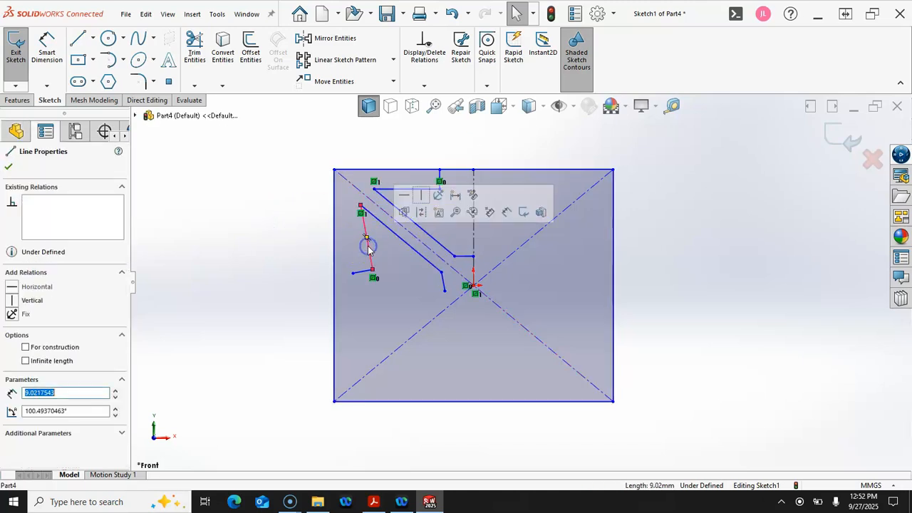
left_click(421, 196)
left_click(264, 232)
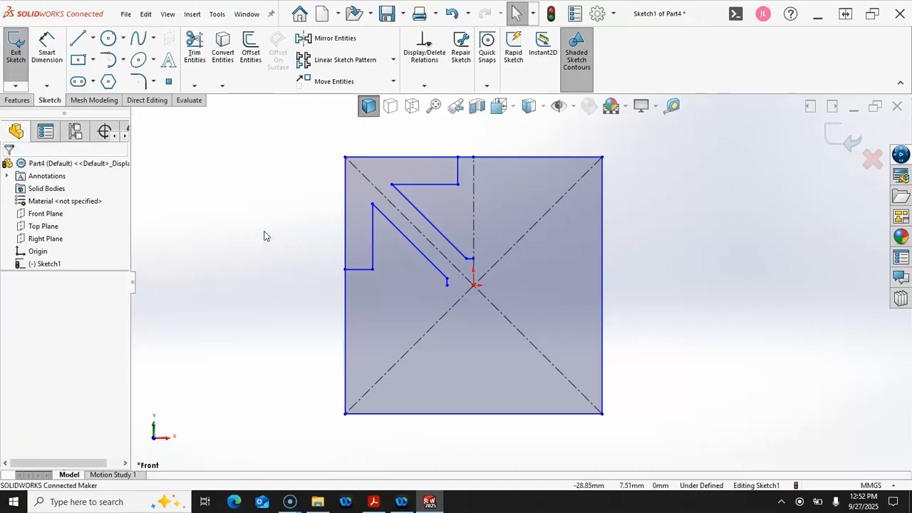
left_click(345, 270)
left_click(280, 268)
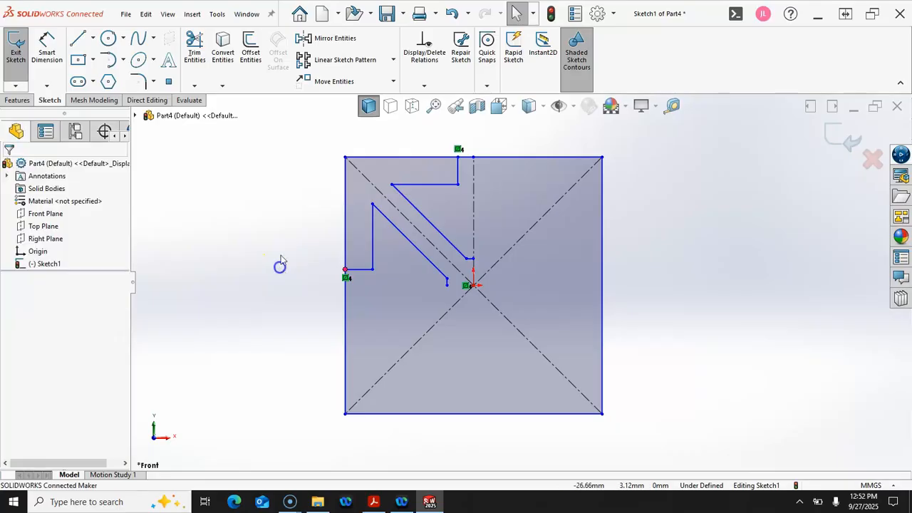
Dimension the origin to the inner corner point at 2.5 mm
left_click(46, 44)
left_click(458, 177)
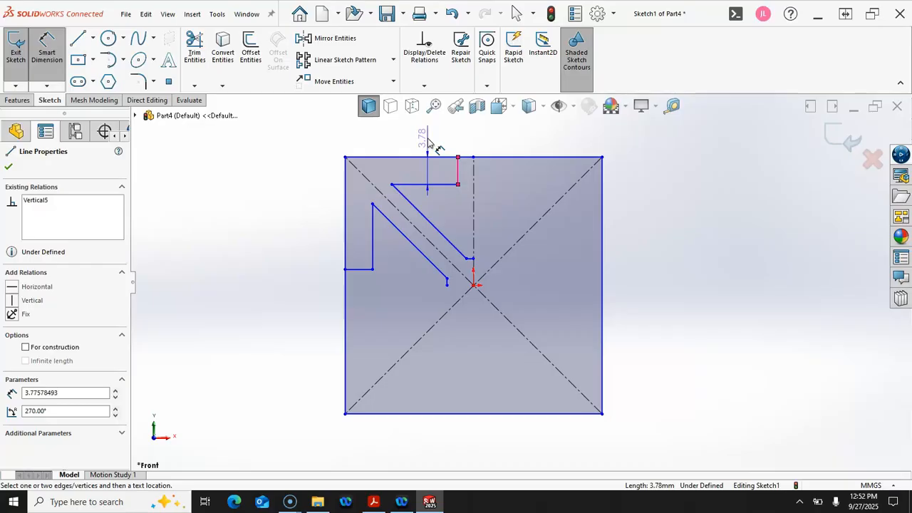
key("Escape")
scroll(476, 281, "down", 3)
left_click(475, 288)
left_click(474, 245)
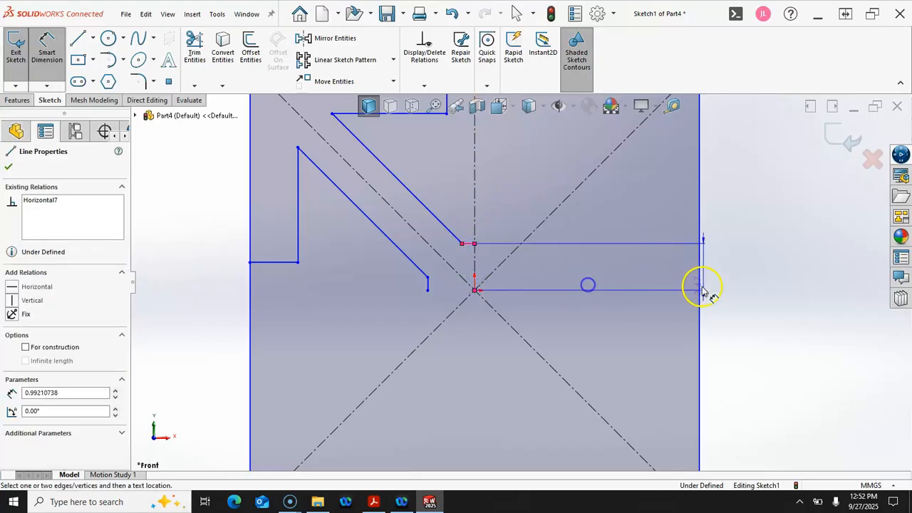
left_click(724, 278)
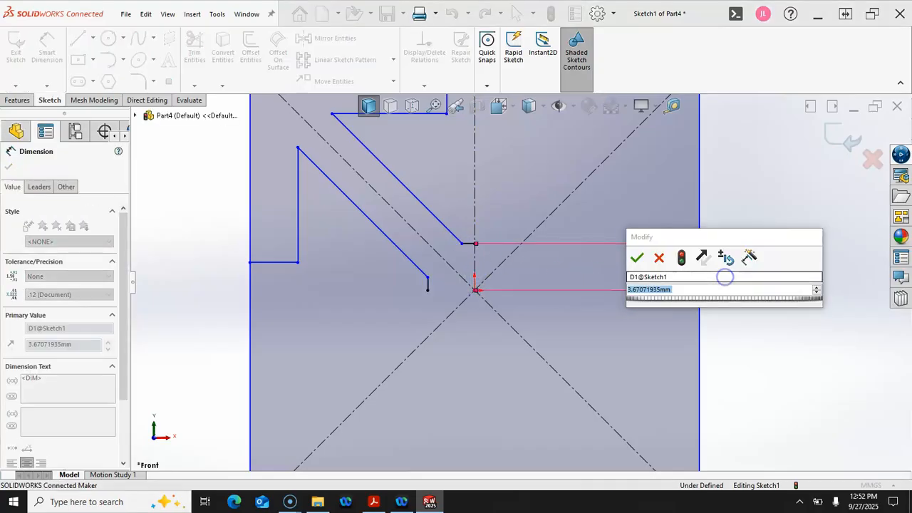
type("2.5")
key("Return")
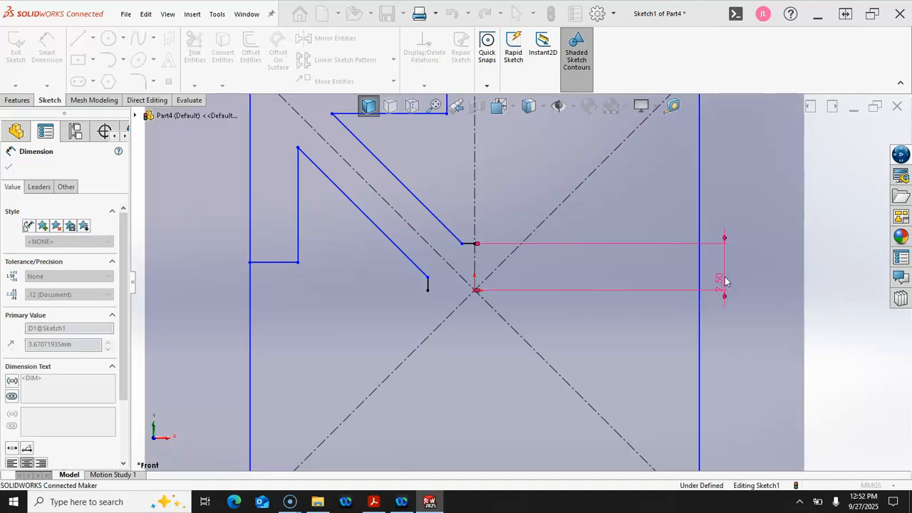
Dimension the short top vertical line at 1.5 mm
key("f")
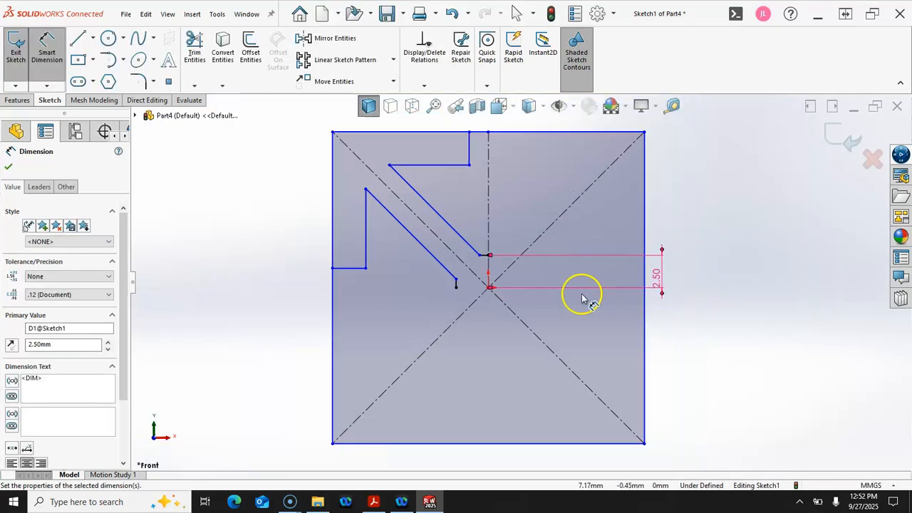
left_click(568, 258)
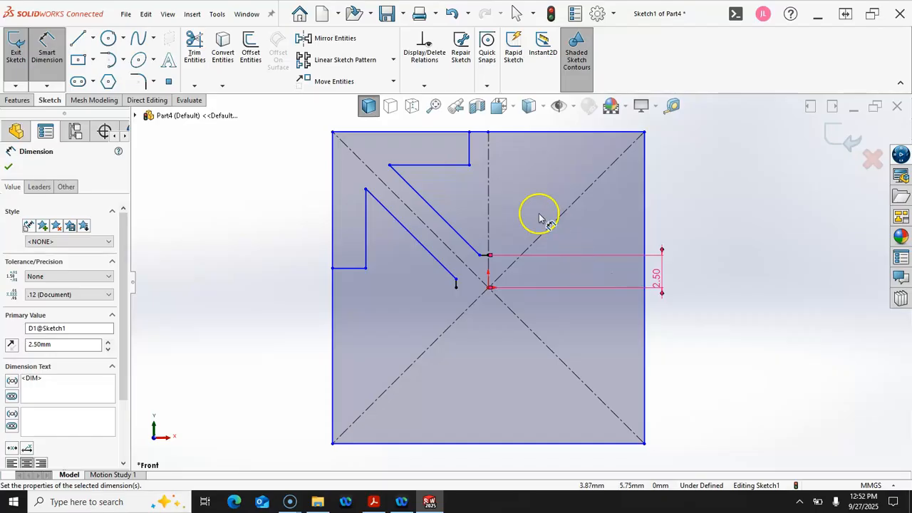
left_click(470, 149)
key("z")
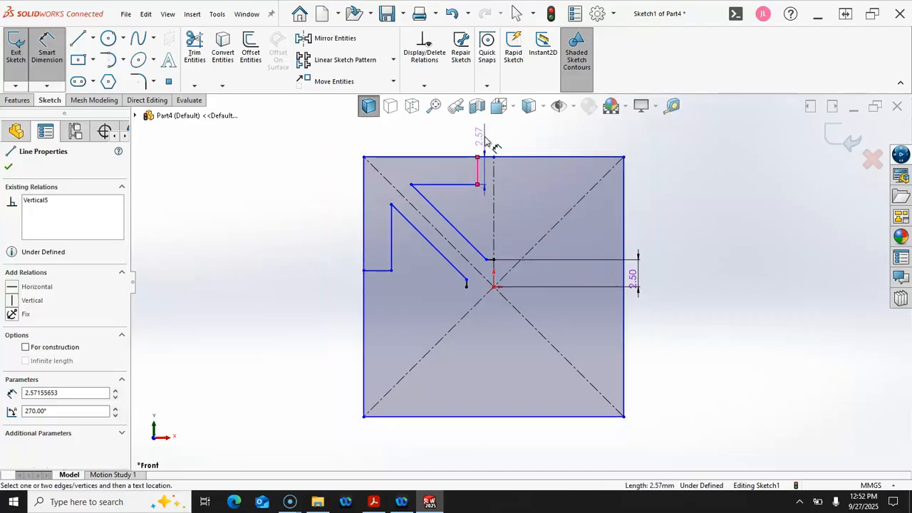
left_click(485, 135)
type("1.5")
key("Return")
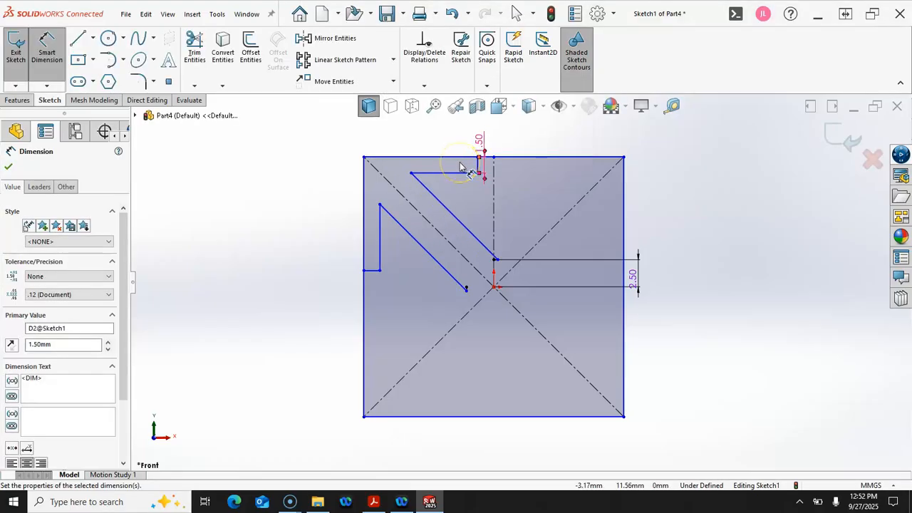
Set the spacing between the two parallel slanted lines to 1.5 mm
left_click(424, 247)
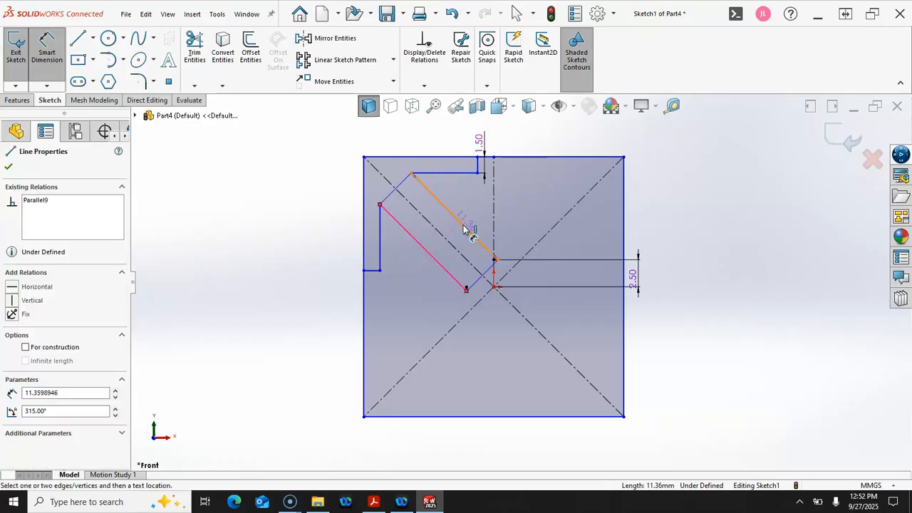
left_click(468, 227)
left_click(470, 216)
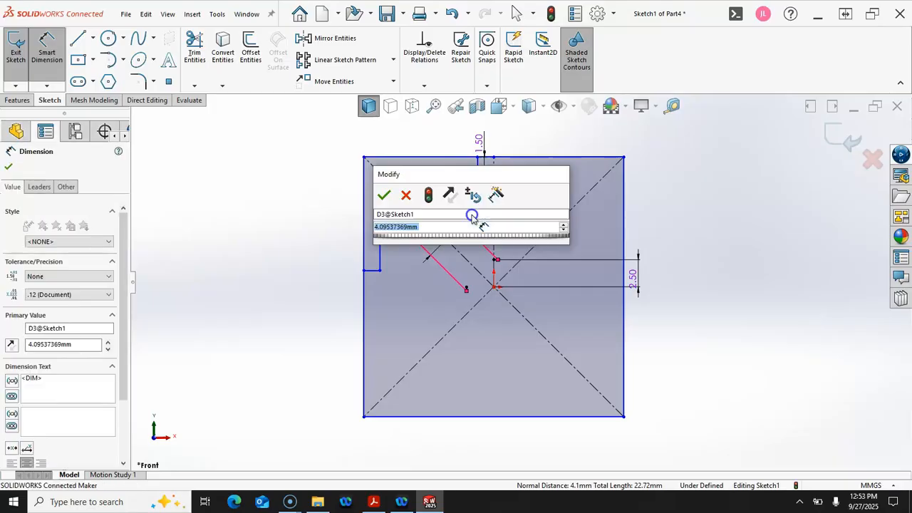
type("1.5")
key("Return")
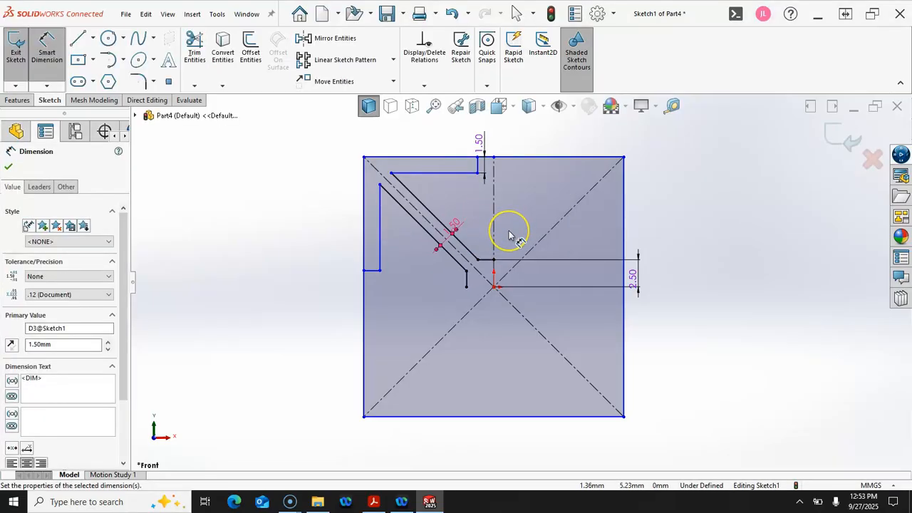
Exit dimensioning and drag the square's corner inward to shrink it
left_click(662, 211)
right_click(663, 201)
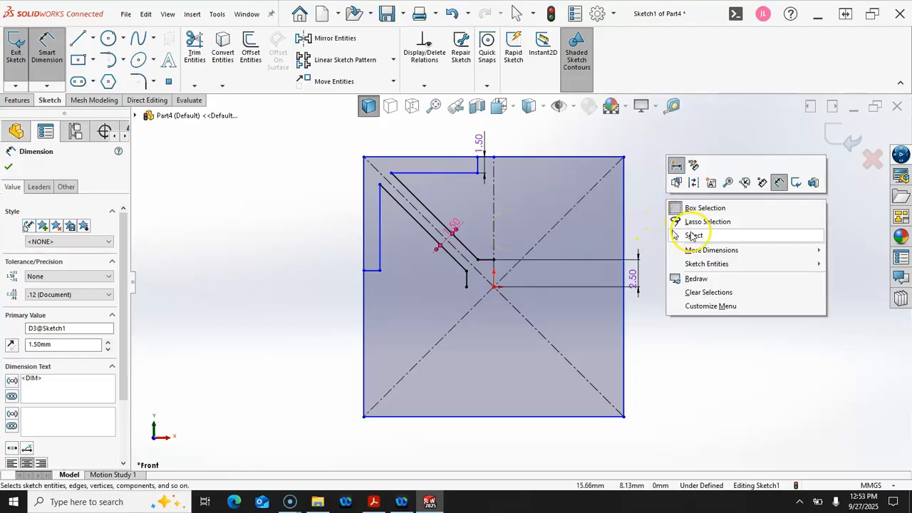
left_click(692, 235)
left_click_drag(364, 157, 395, 204)
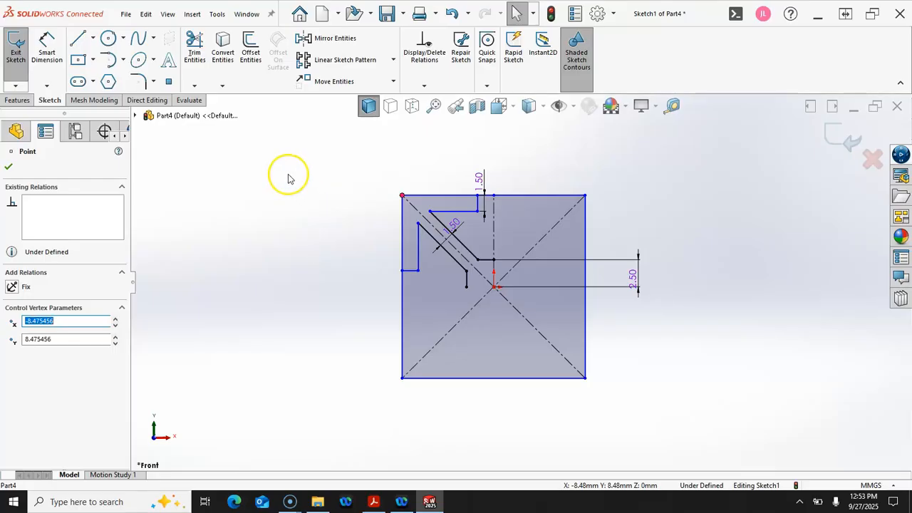
Begin a width dimension between the short top vertical line and the centreline
left_click(47, 47)
scroll(514, 206, "down", 3)
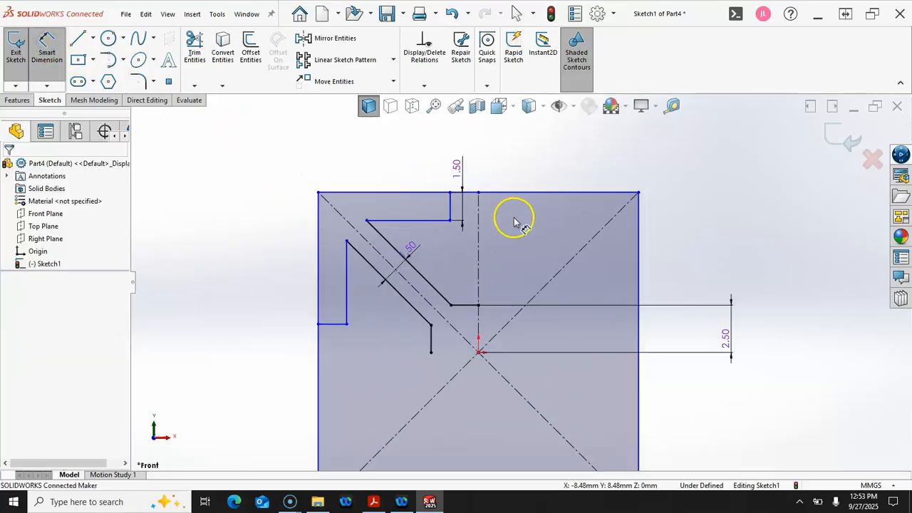
left_click(450, 209)
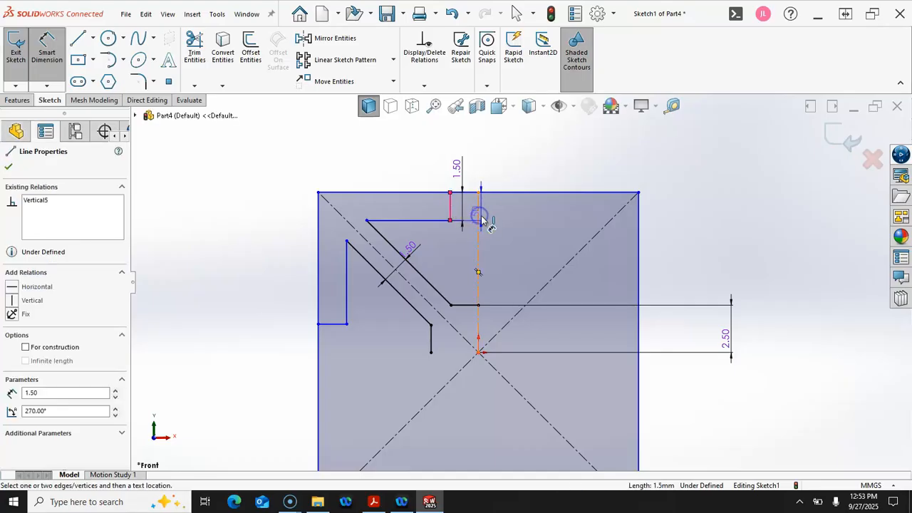
left_click(478, 223)
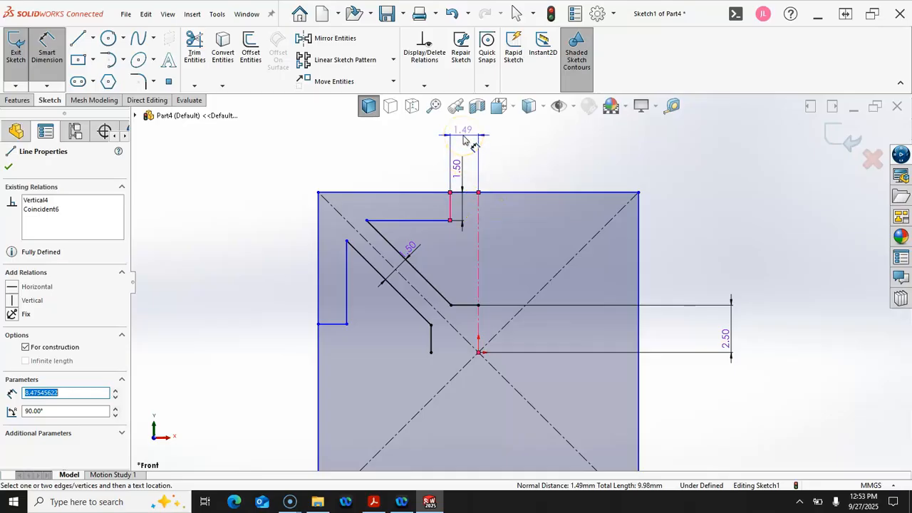
Set the top step width to 2.00 mm
left_click(525, 147)
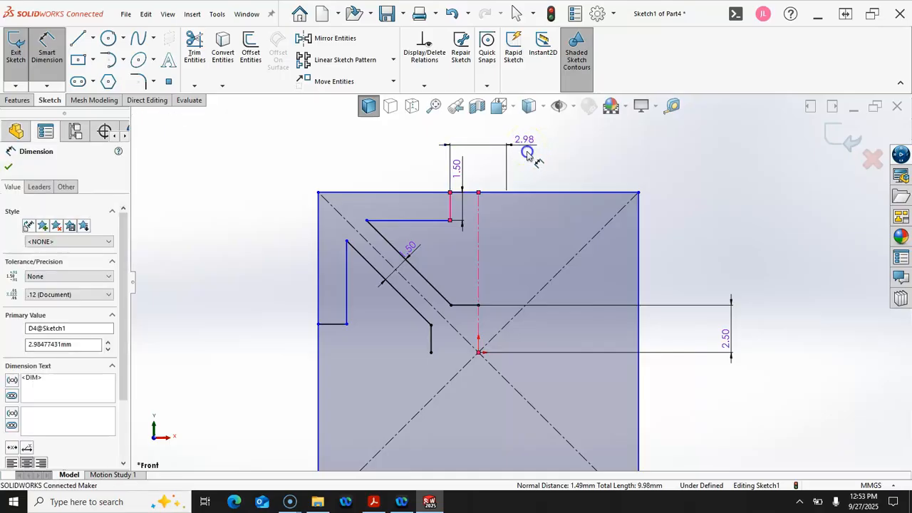
type("2")
key("Return")
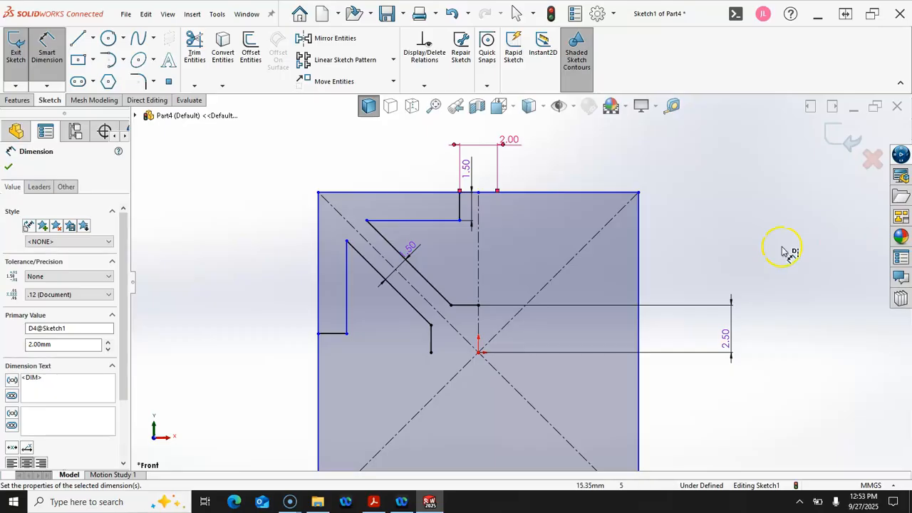
Set the vertical gap between the two horizontal lines to 2.00 mm
left_click(464, 306)
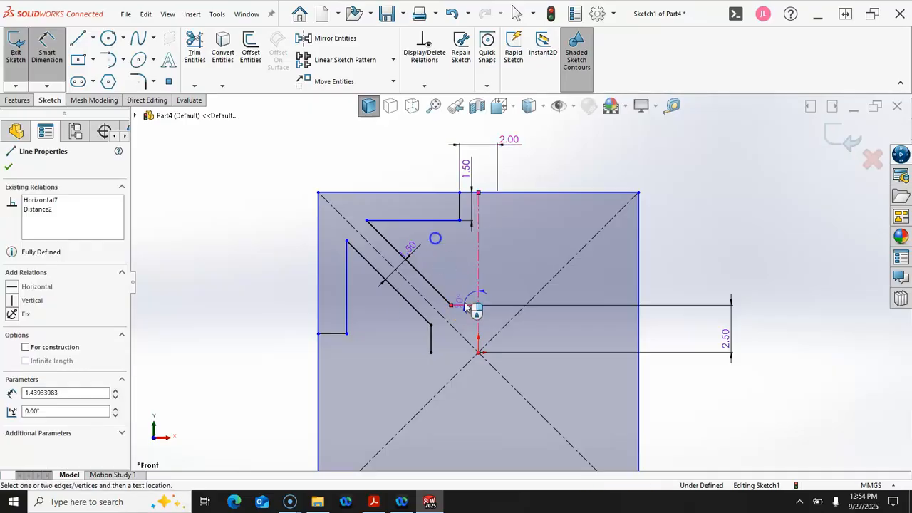
left_click(445, 221)
left_click(670, 260)
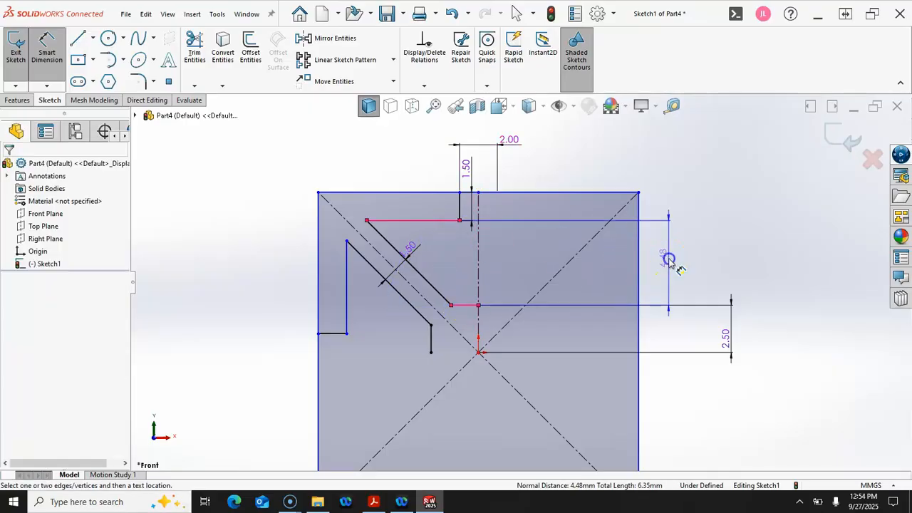
type("2")
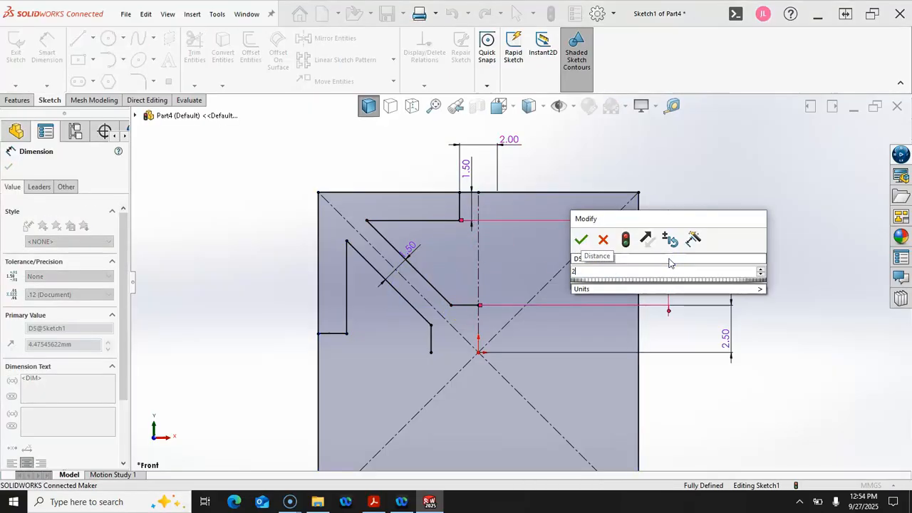
key("Return")
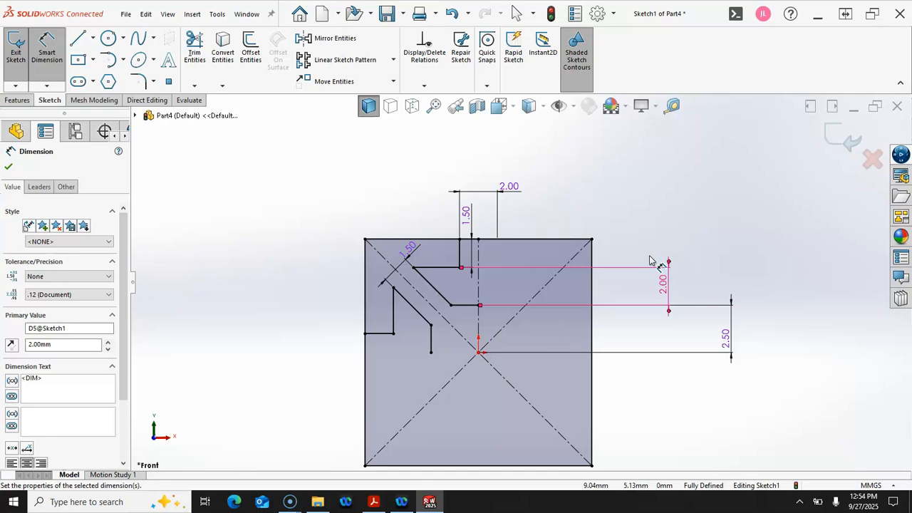
right_click(652, 210)
Exit Sketch1 and rename it 'layout' in the FeatureManager tree
left_click(679, 238)
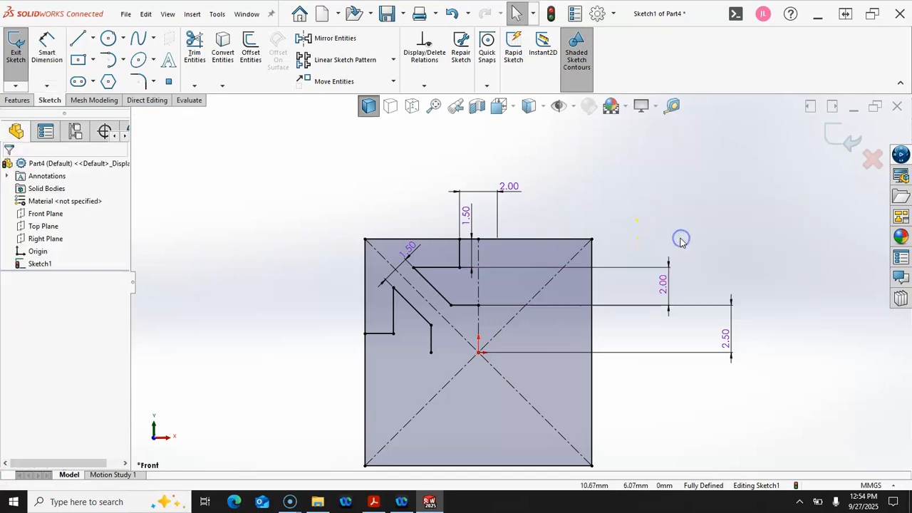
scroll(677, 246, "up", 2)
scroll(590, 361, "down", 2)
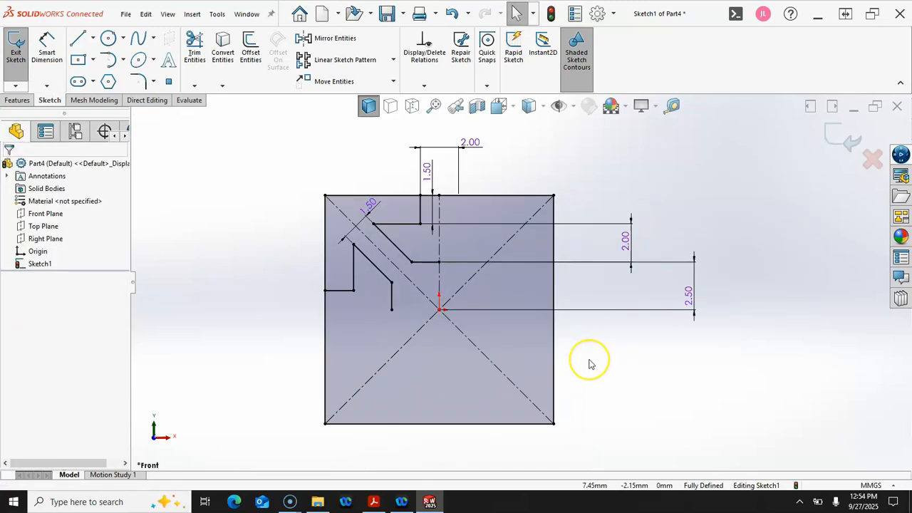
left_click(847, 140)
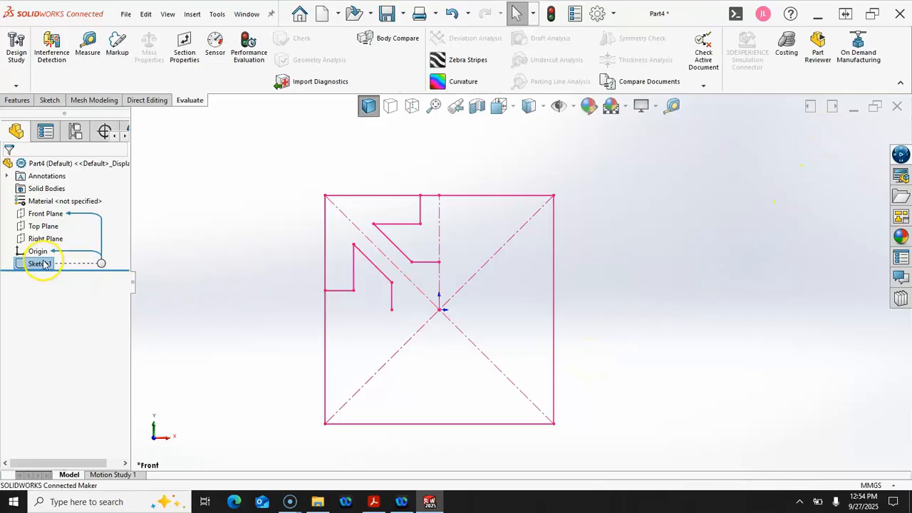
left_click(41, 265)
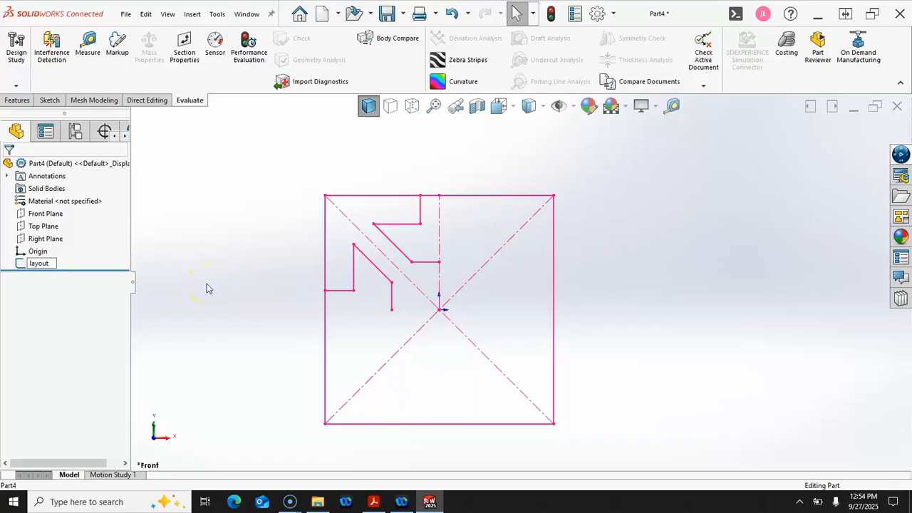
left_click(242, 287)
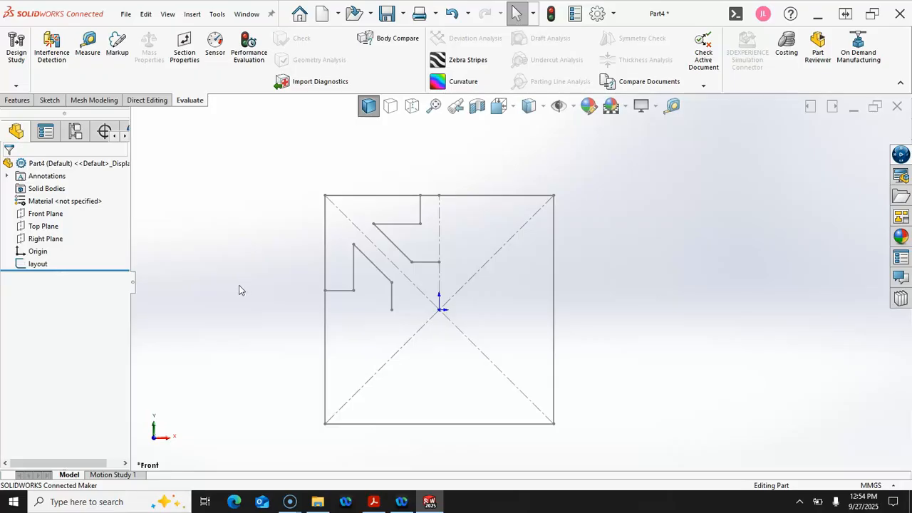
Start a new sketch on the Front Plane
left_click(57, 213)
left_click(81, 199)
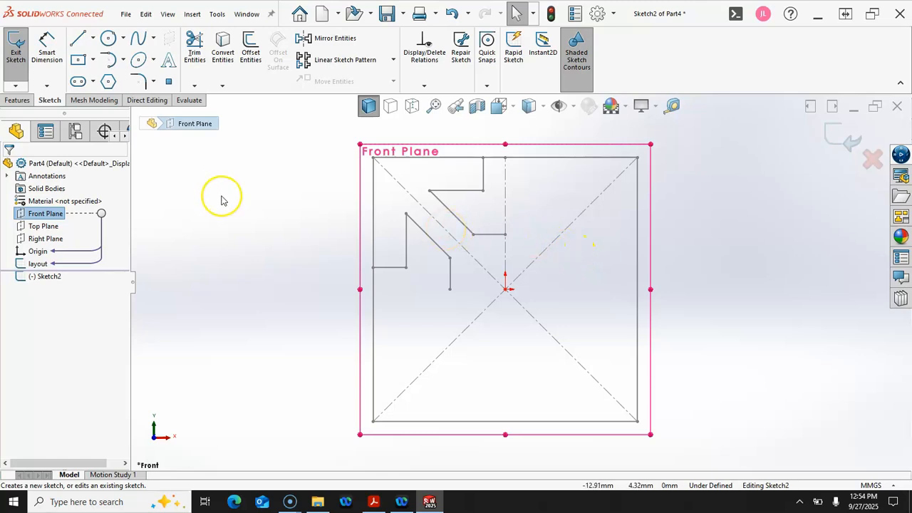
left_click(330, 140)
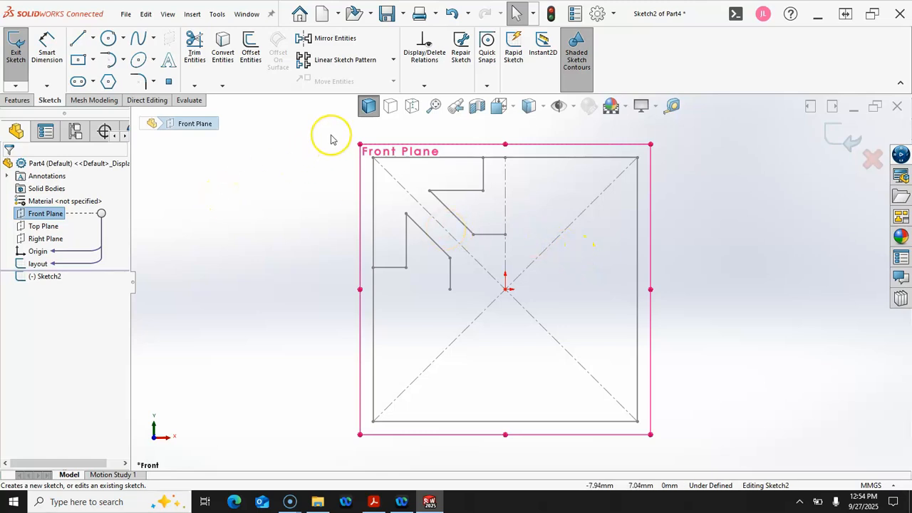
left_click(238, 128)
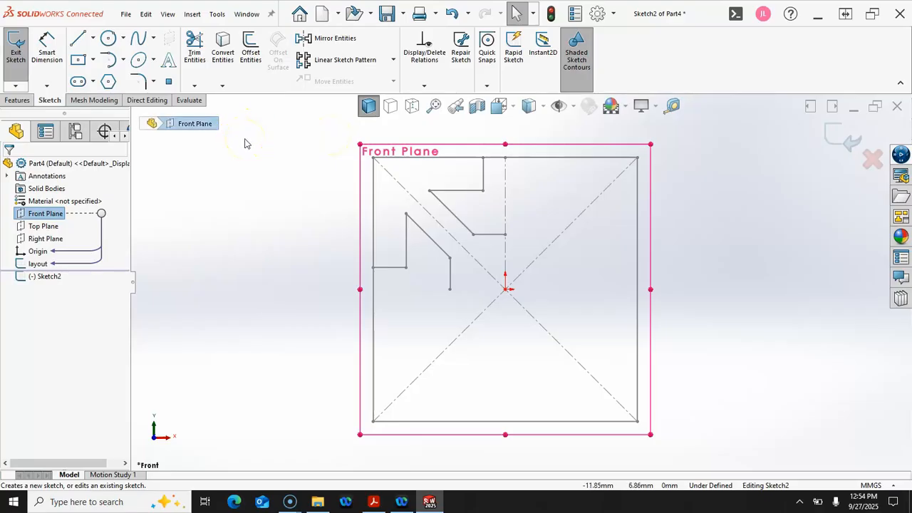
Select the layout's seven stepped profile lines and convert them into the new sketch
left_click(393, 268)
left_click(406, 245, "ctrl")
left_click(426, 239, "ctrl")
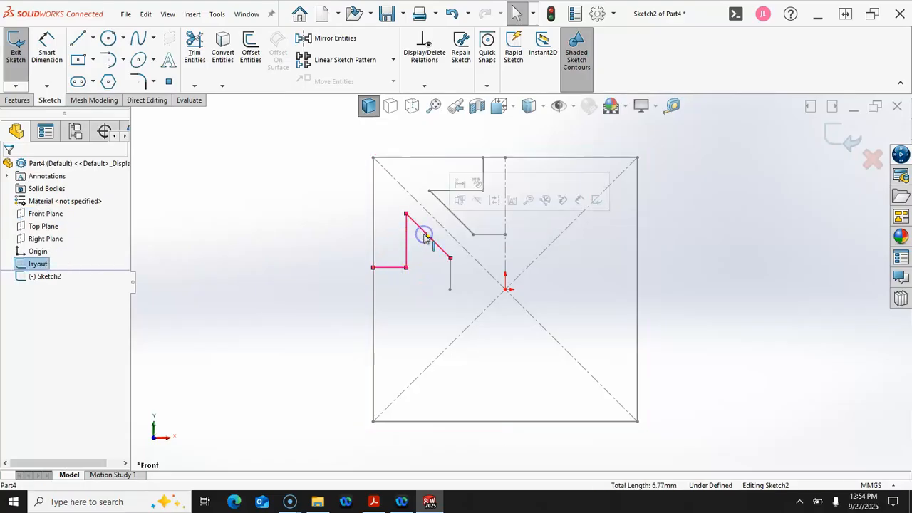
left_click(450, 271, "ctrl")
left_click(459, 219, "ctrl")
left_click(456, 190, "ctrl")
left_click(484, 178, "ctrl")
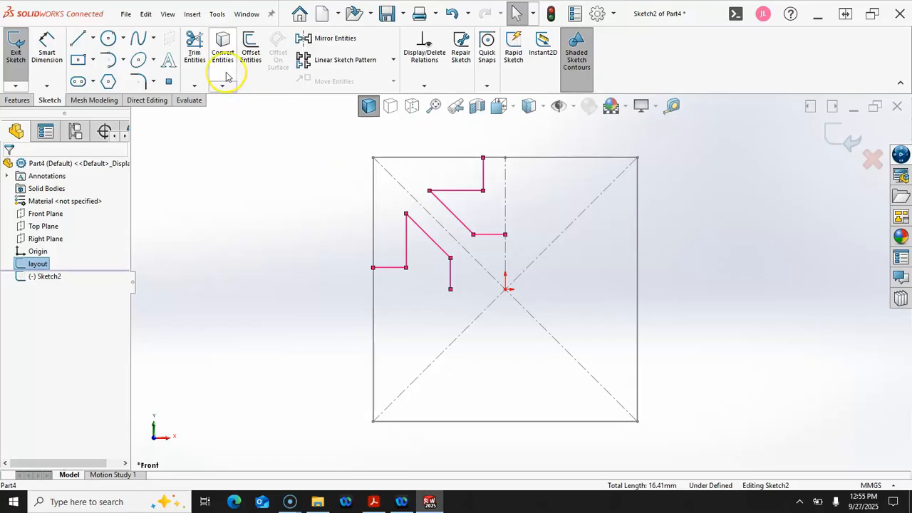
left_click(224, 46)
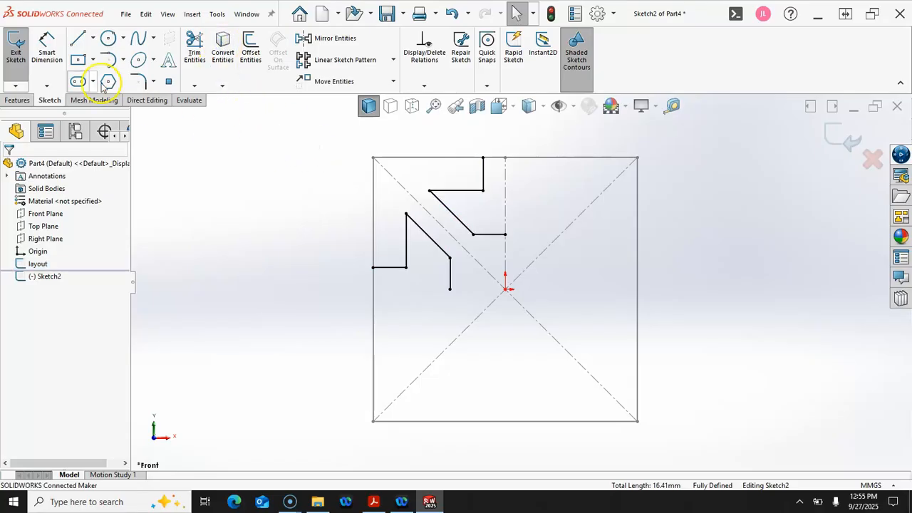
left_click(79, 41)
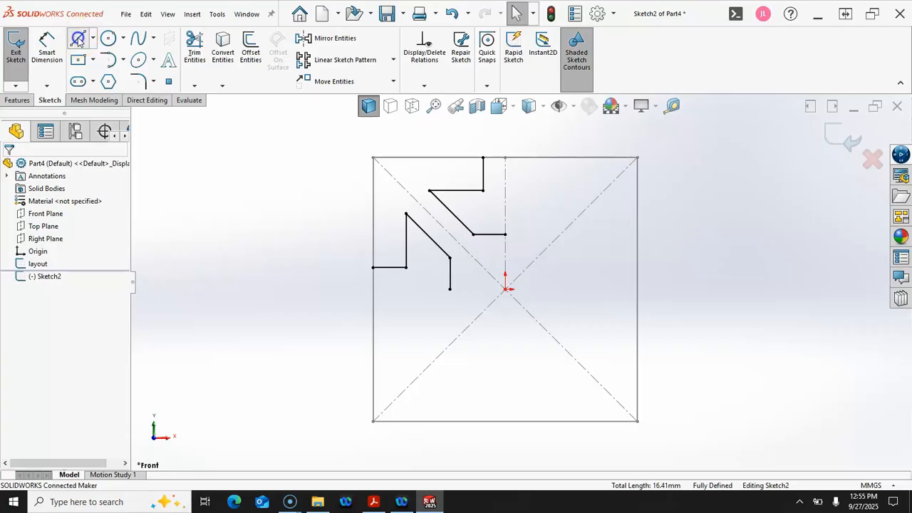
Draw lines from the outline's left end up to the square's top-left corner and across to the top step
left_click(374, 267)
left_click(373, 158)
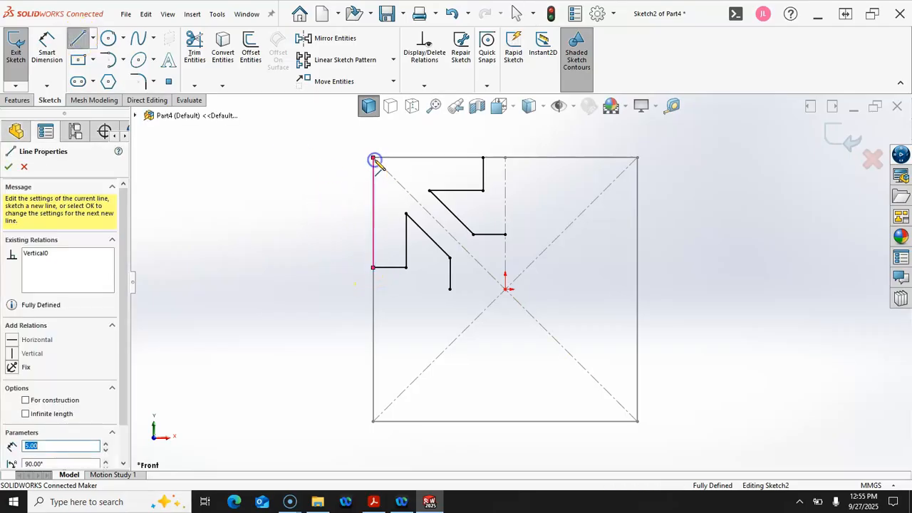
left_click(483, 157)
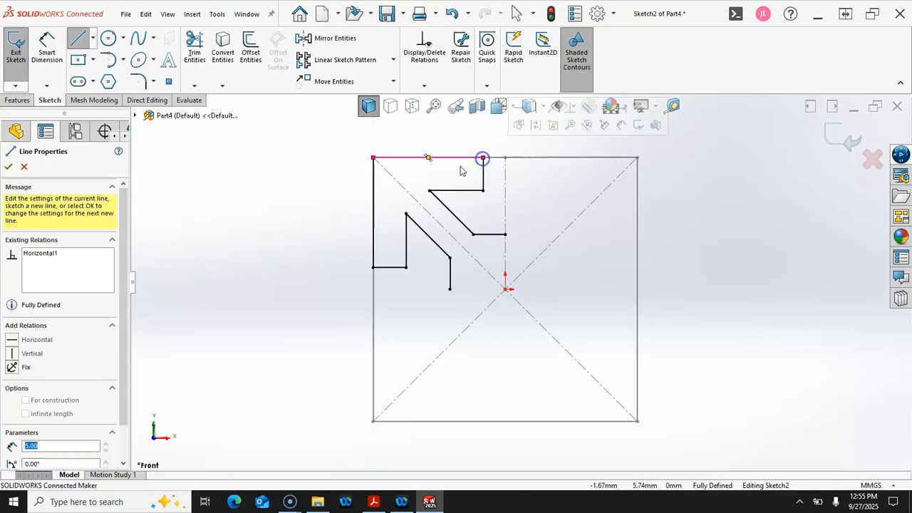
right_click(296, 203)
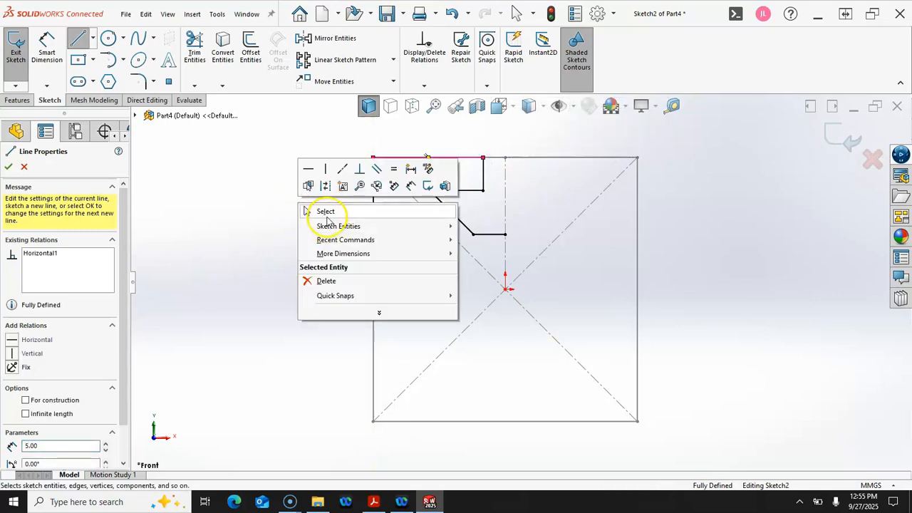
left_click(325, 216)
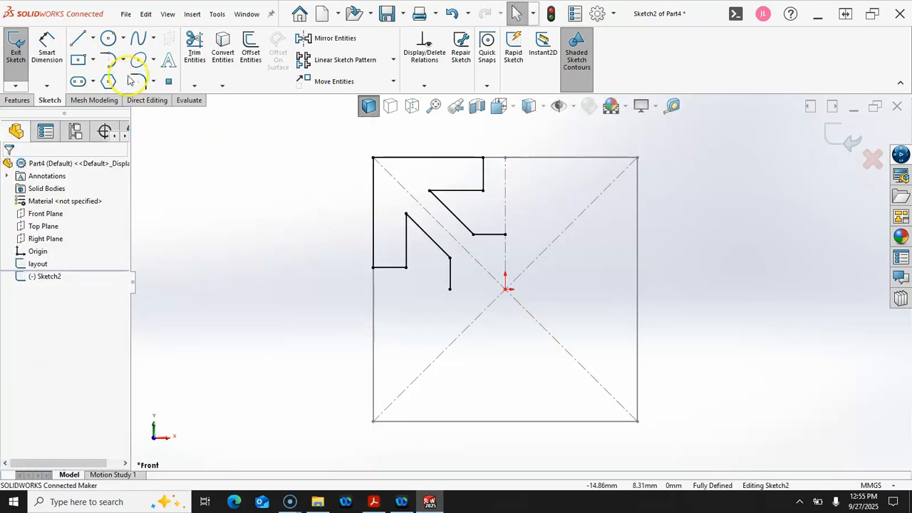
Add centerlines from the sketch centre to the top and left edges, then box-select the upper-left geometry
left_click(93, 39)
left_click(102, 55)
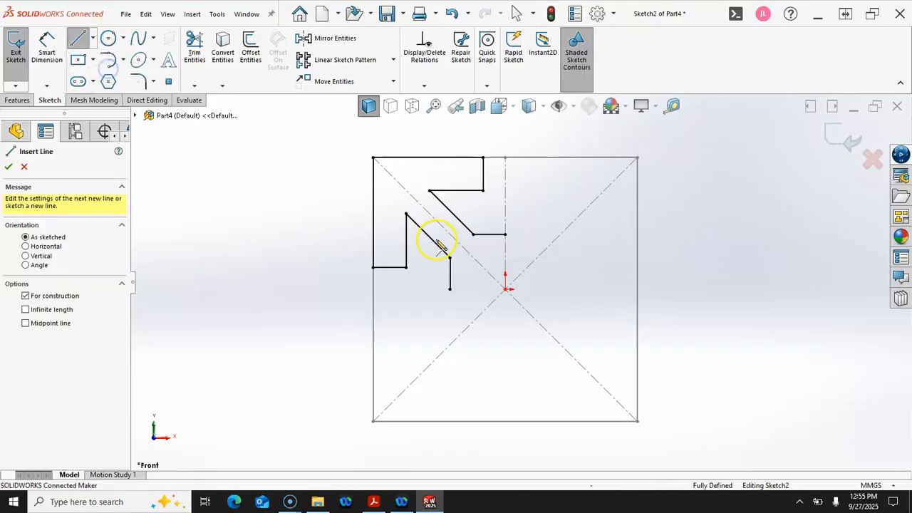
left_click(506, 288)
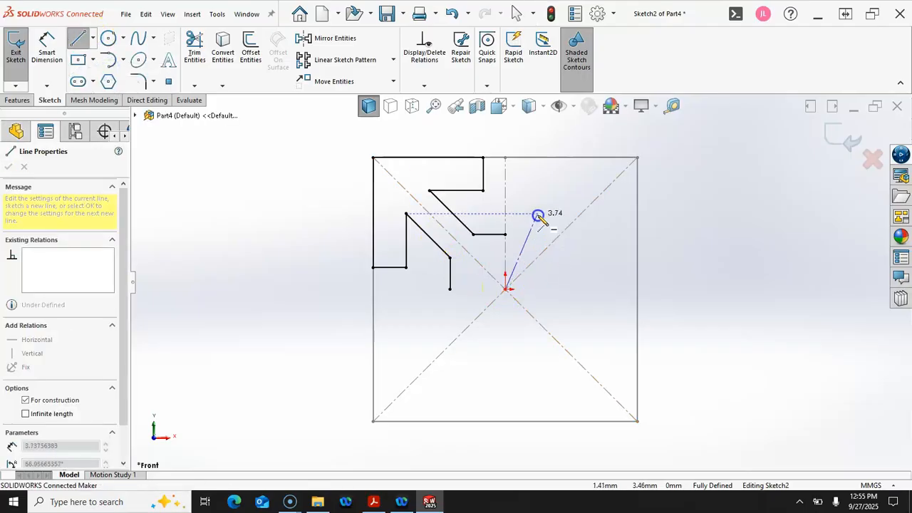
left_click(506, 159)
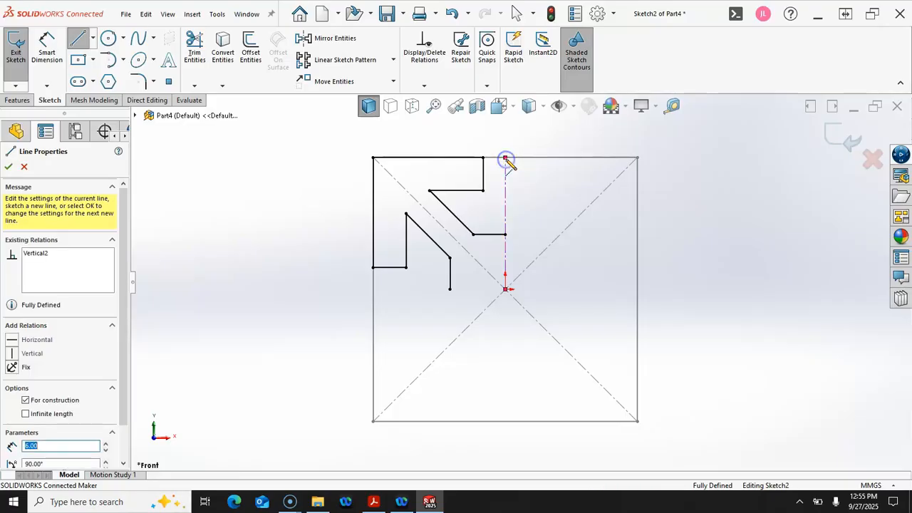
left_click(505, 289)
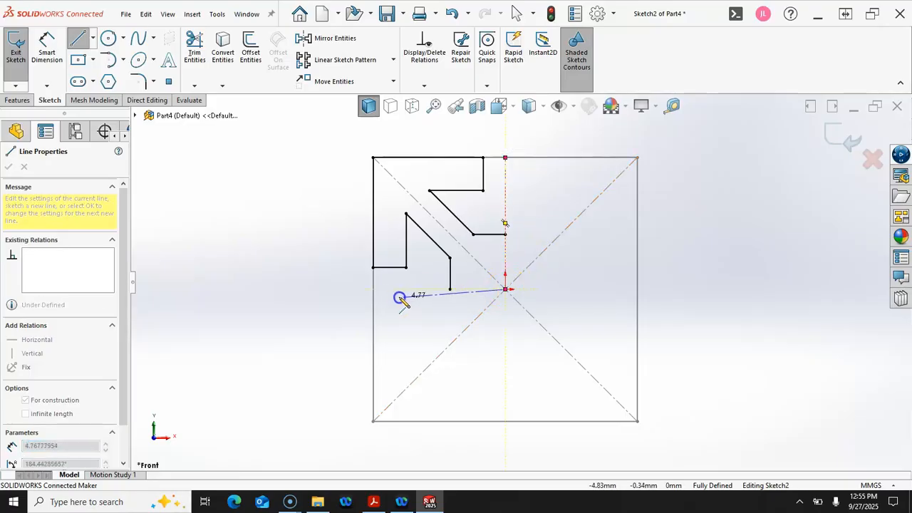
left_click(373, 289)
right_click(284, 231)
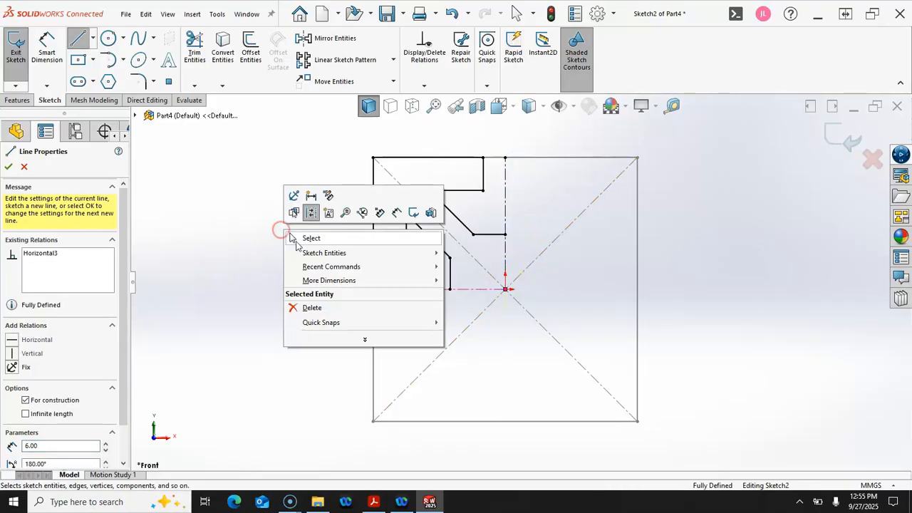
left_click(300, 238)
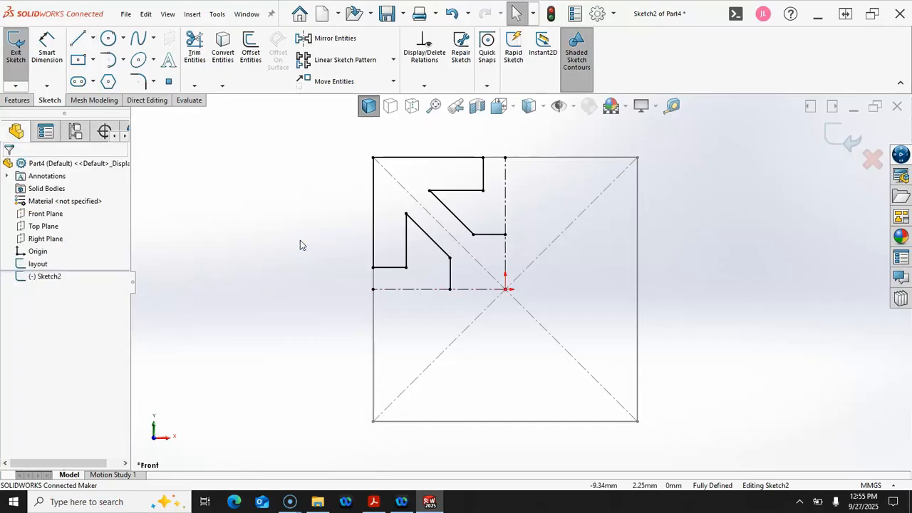
left_click(356, 232)
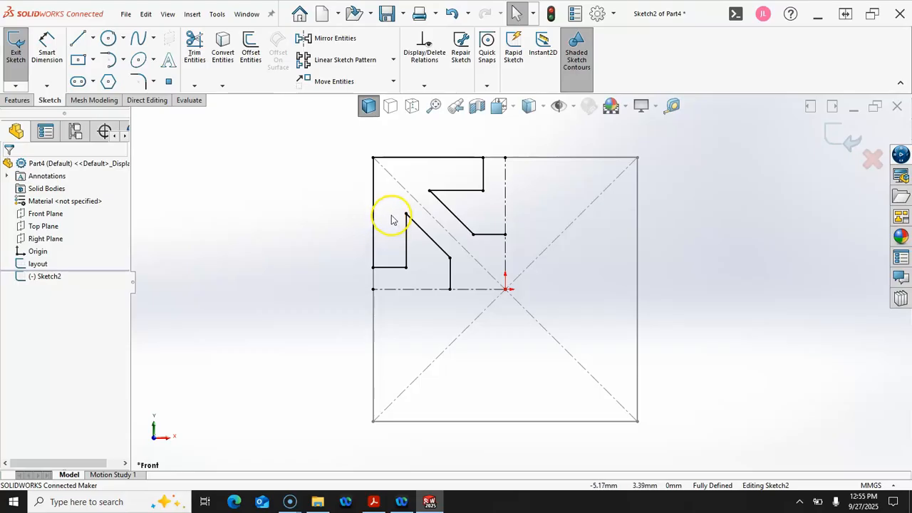
mouse_move(344, 144)
left_mouse_down()
mouse_move(548, 285)
mouse_move(549, 305)
mouse_move(544, 250)
mouse_move(486, 147)
mouse_move(469, 185)
mouse_move(334, 274)
left_mouse_up()
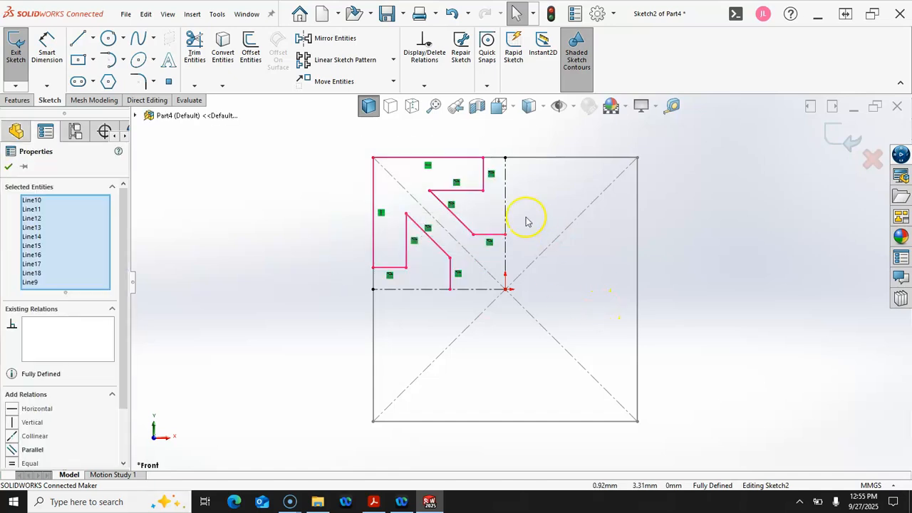
Mirror the corner lines across the vertical centreline, then the upper half across the horizontal centreline
left_click(506, 207, "ctrl")
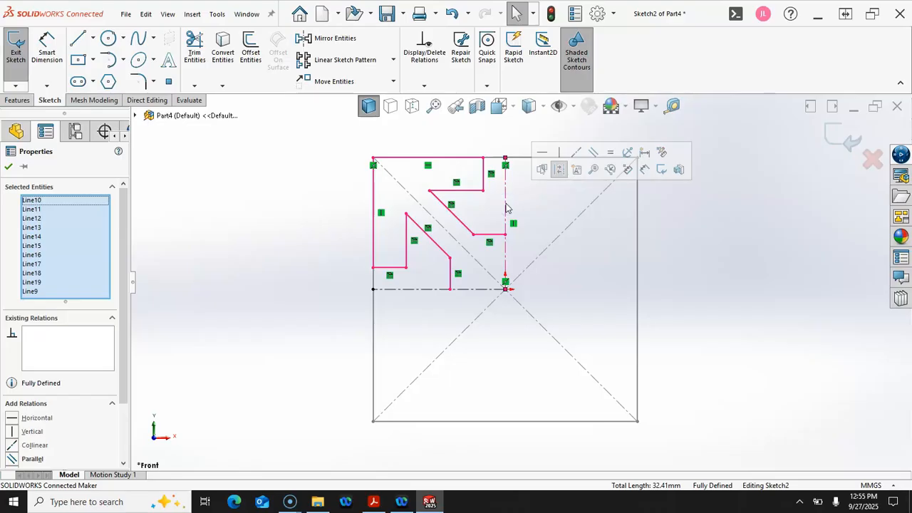
left_click(324, 42)
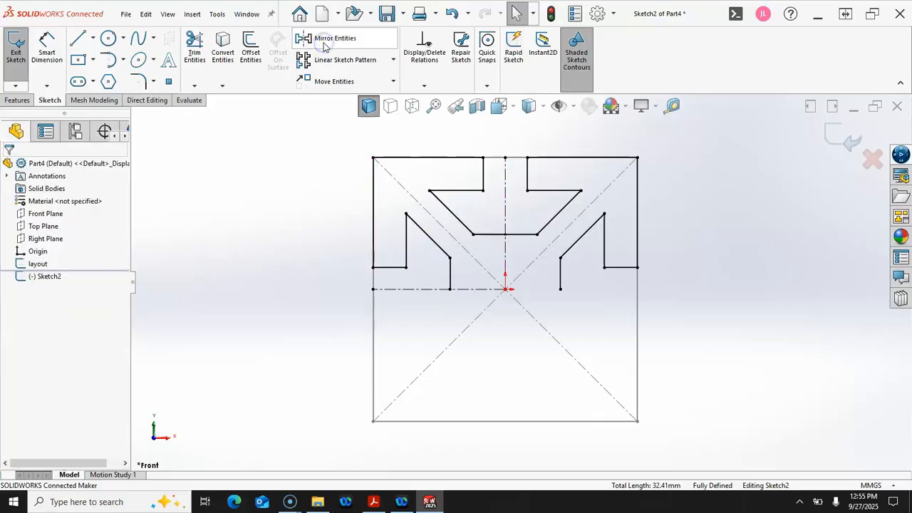
mouse_move(660, 149)
left_mouse_down()
mouse_move(360, 287)
mouse_move(357, 281)
left_mouse_up()
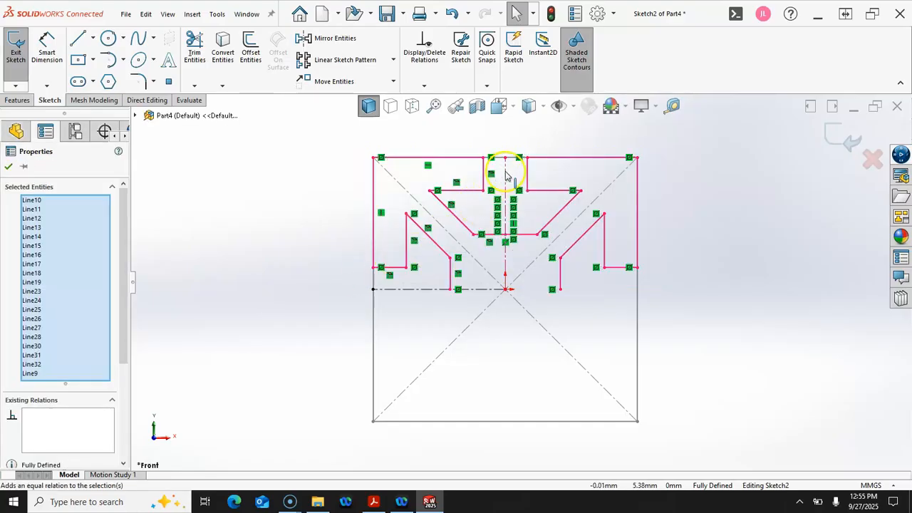
left_click(506, 174, "ctrl")
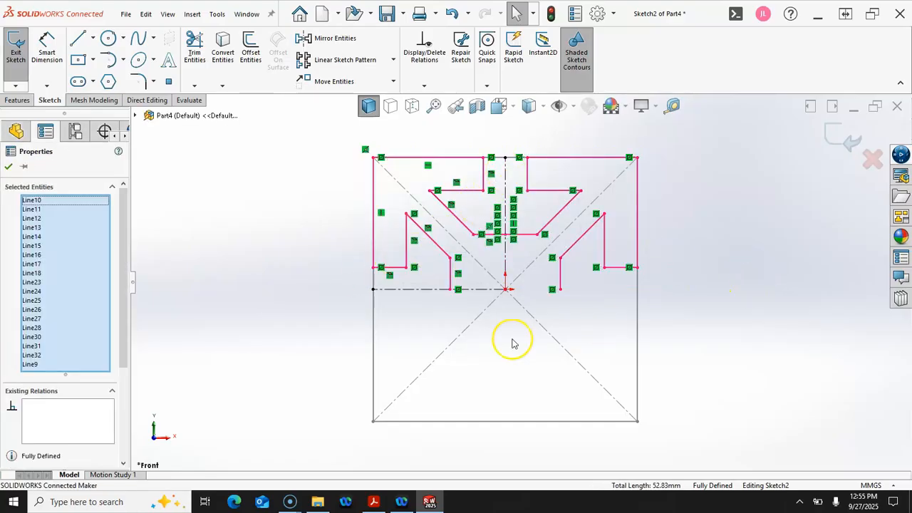
left_click(433, 291, "ctrl")
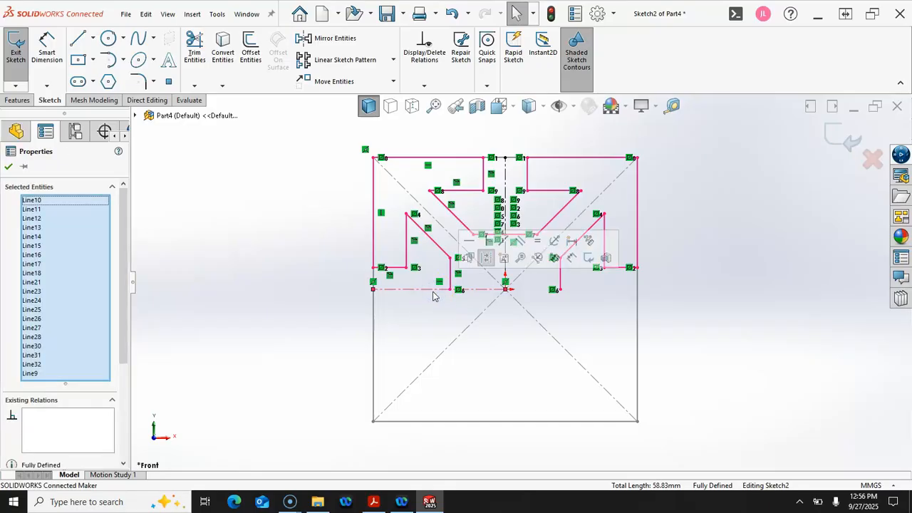
left_click(327, 40)
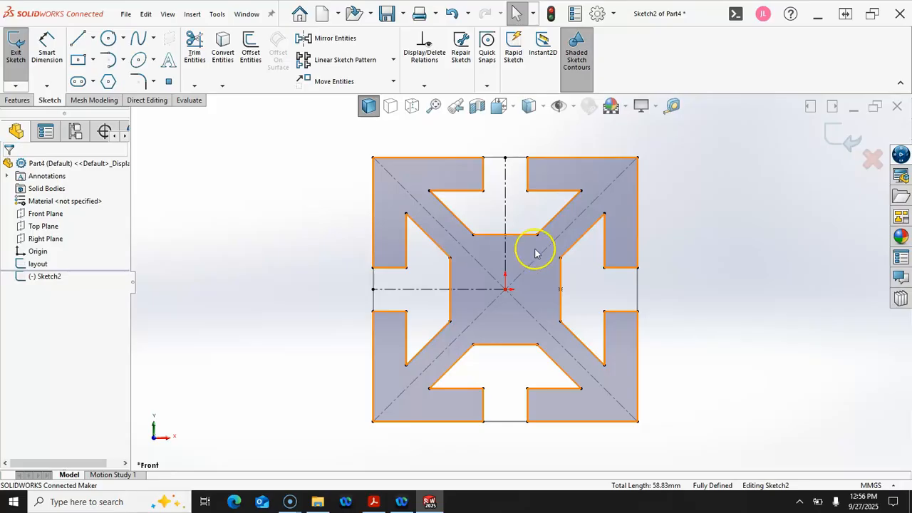
Draw a circle centred on the origin and dimension its diameter to 2 mm
left_click(108, 38)
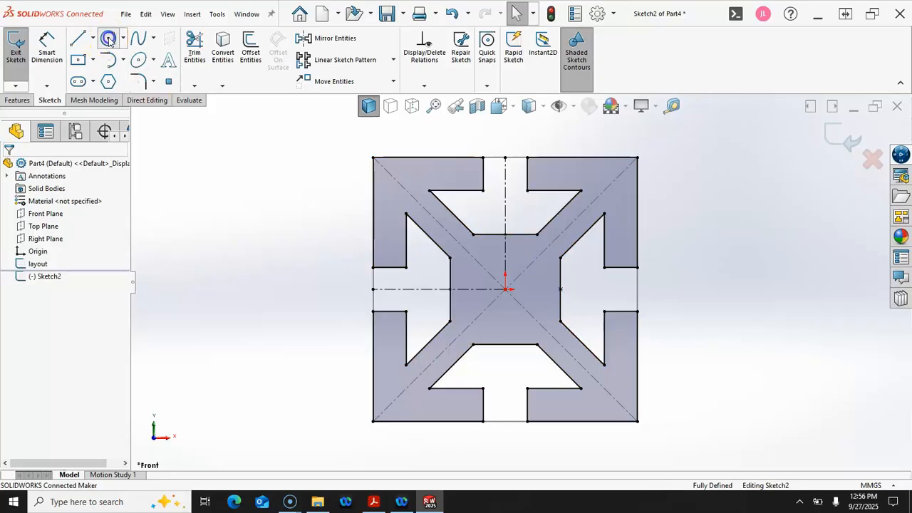
left_click(505, 289)
left_click(513, 319)
right_click(517, 324)
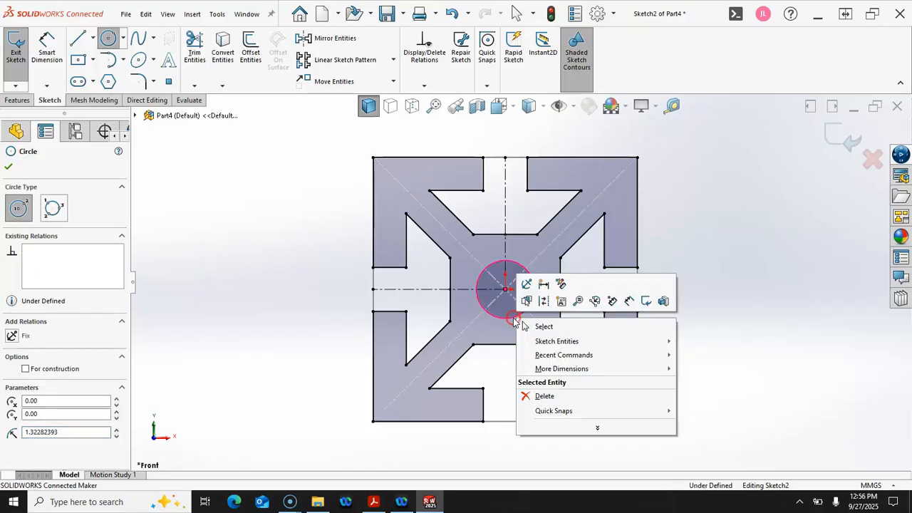
left_click(629, 302)
left_click(536, 279)
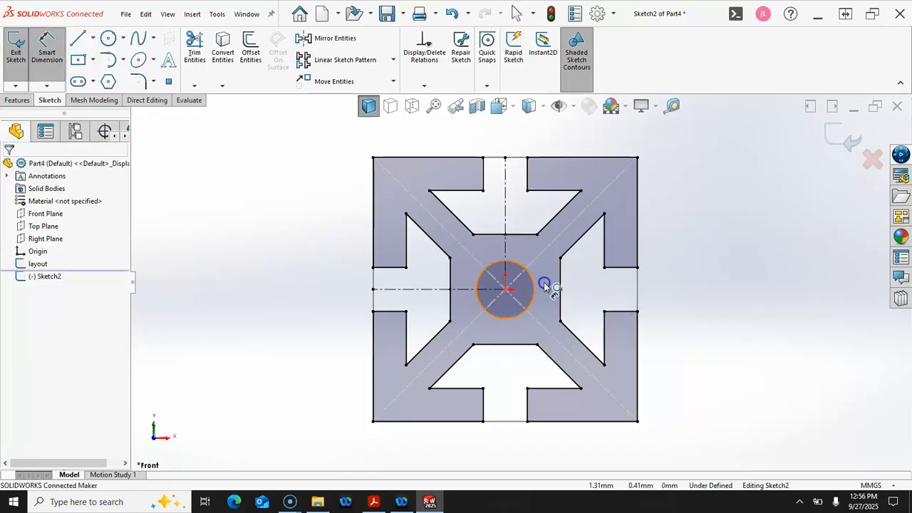
left_click(686, 282)
type("2")
key("Return")
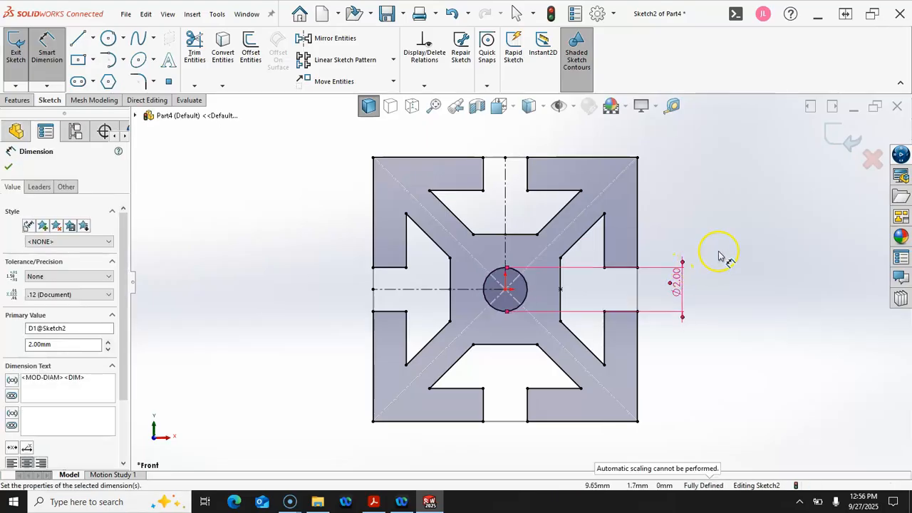
left_click(17, 100)
Extrude the profile 110 mm in the reversed direction as Boss-Extrude1
left_click(20, 48)
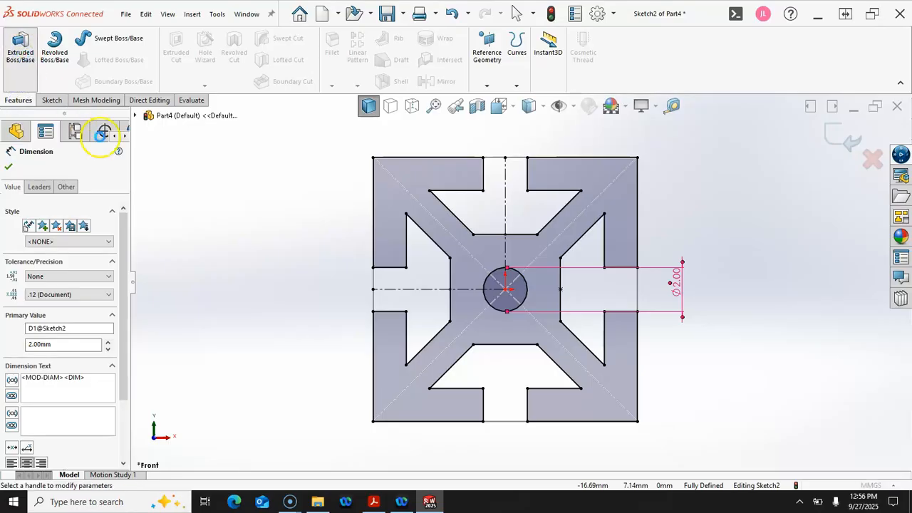
type("11")
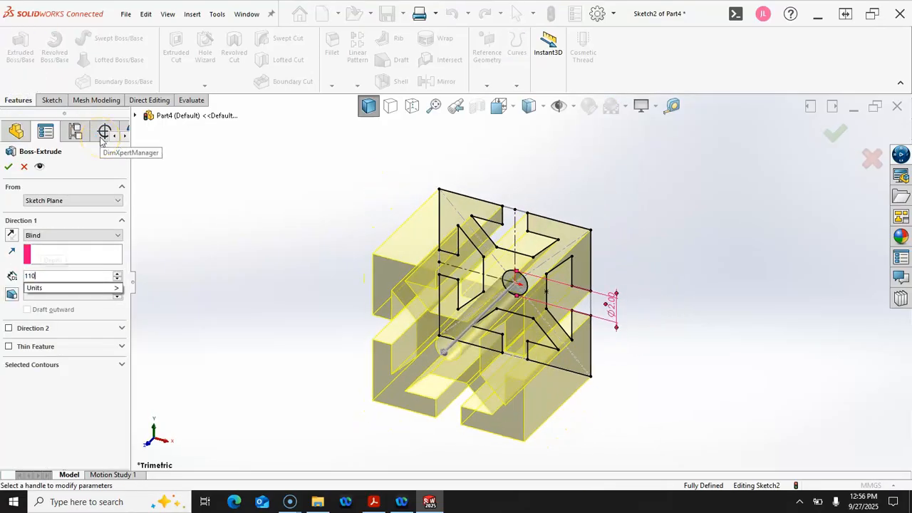
type("0")
key("Return")
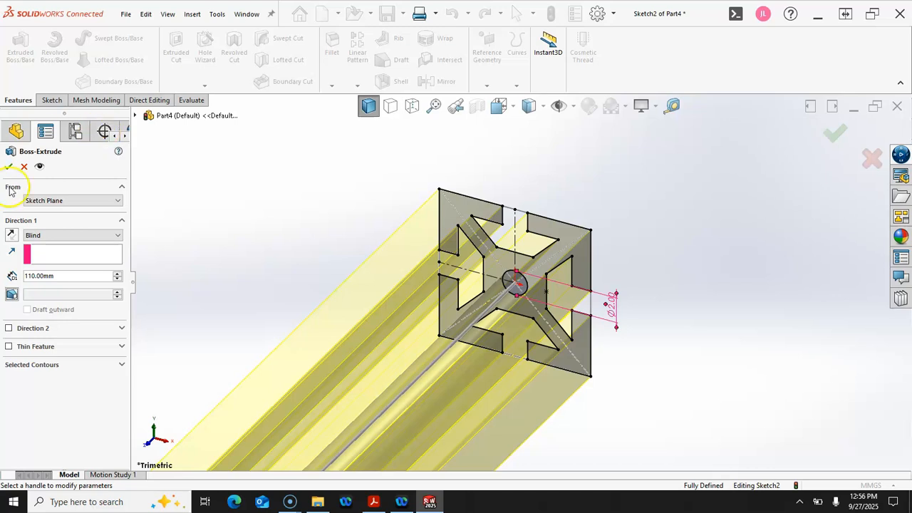
left_click(11, 238)
scroll(322, 285, "down", 3)
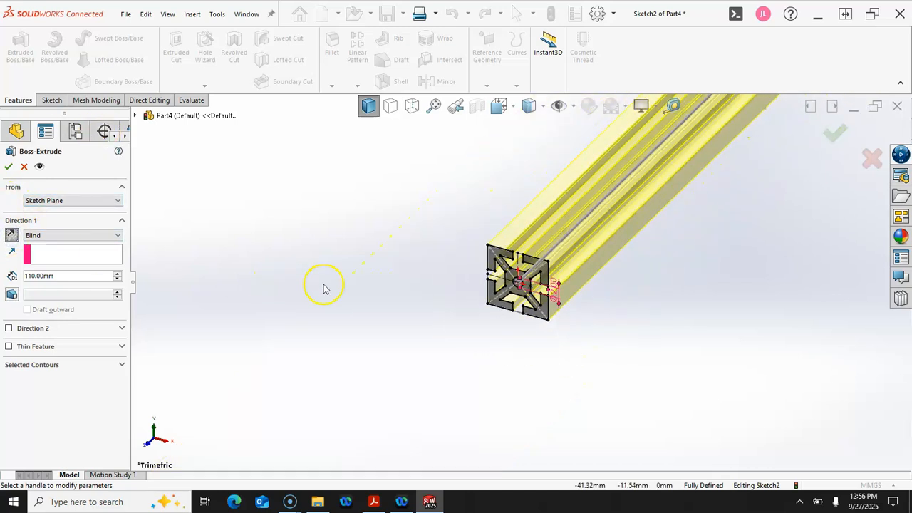
scroll(531, 269, "down", 2)
scroll(623, 228, "up", 5)
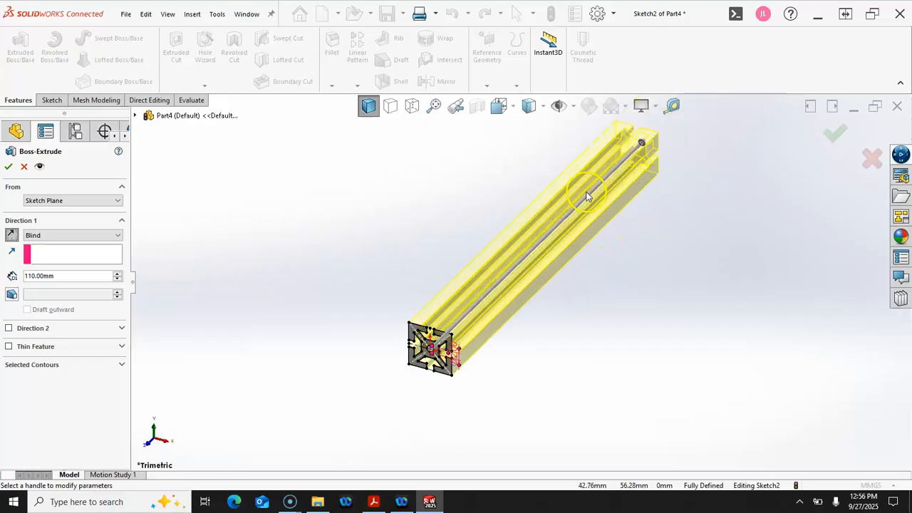
left_click(9, 166)
middle_click_drag(437, 347, 430, 344)
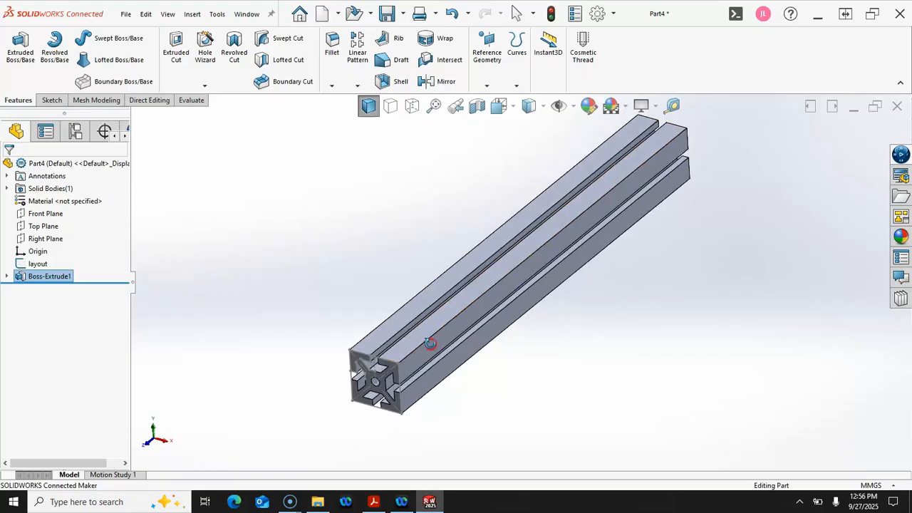
scroll(297, 349, "up", 1)
middle_click_drag(296, 350, 303, 352)
middle_click_drag(255, 323, 255, 313)
scroll(383, 375, "down", 3)
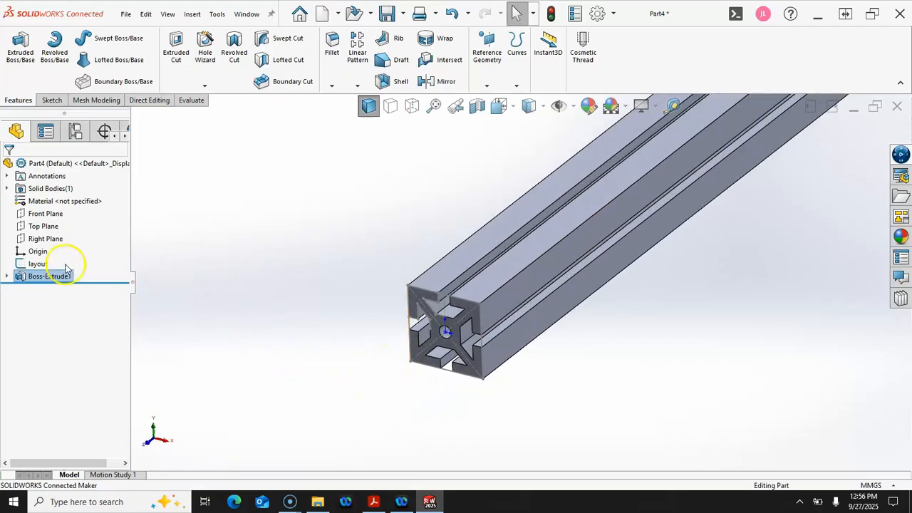
Fillet the bar's connected loop of 36 lengthwise edges with a 0.25 mm radius
right_click(39, 263)
left_click(49, 253)
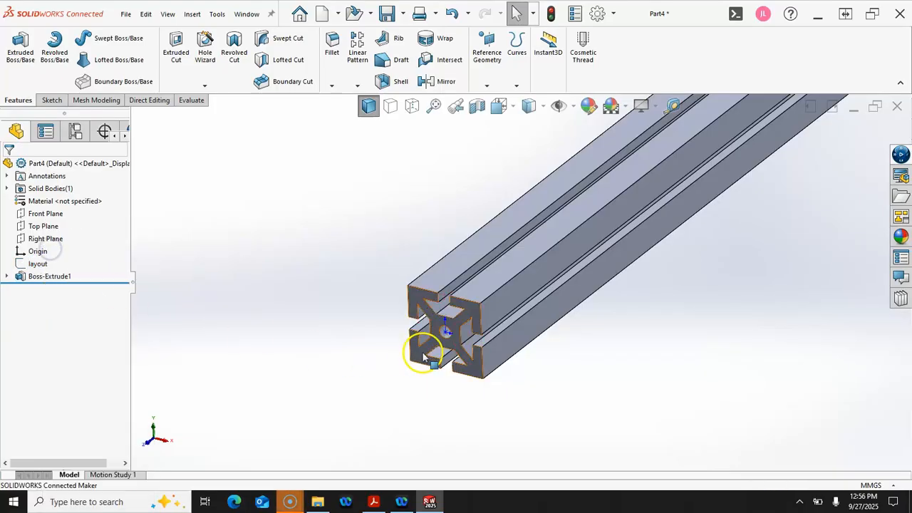
scroll(527, 363, "down", 2)
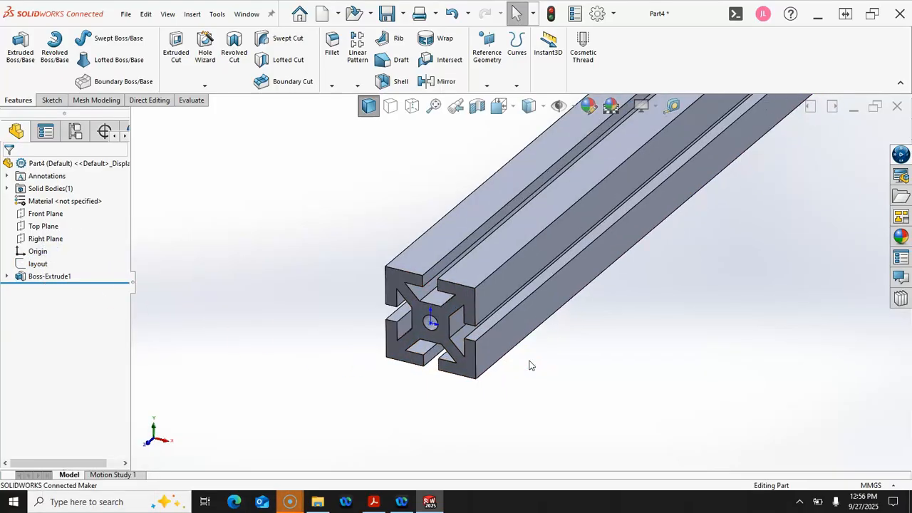
left_click(496, 322)
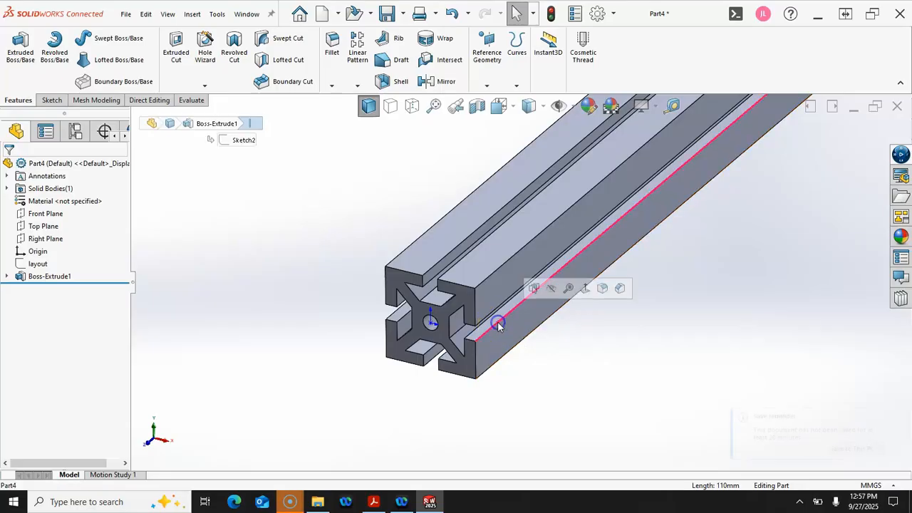
left_click(602, 289)
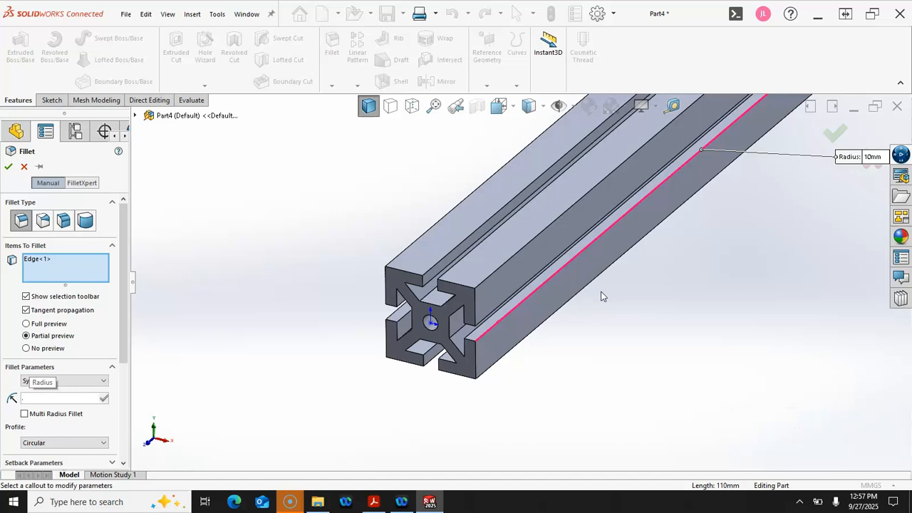
type(".25")
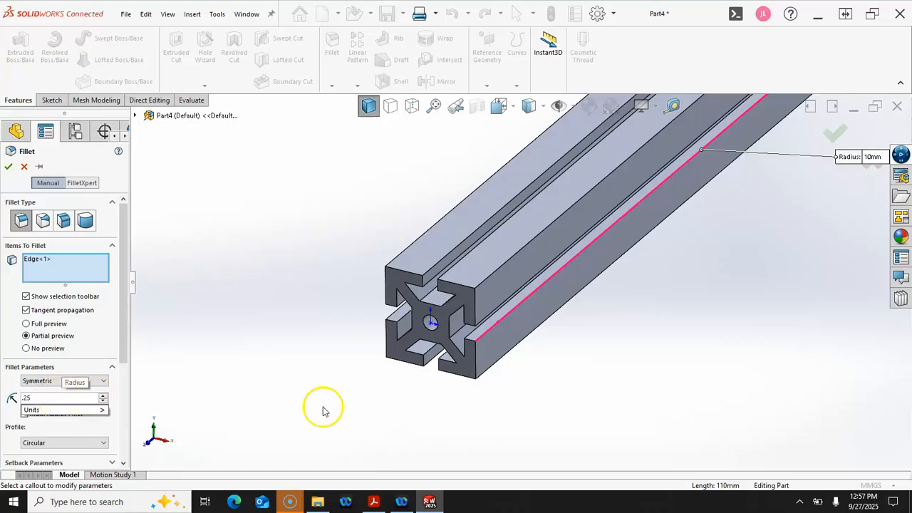
left_click(496, 365)
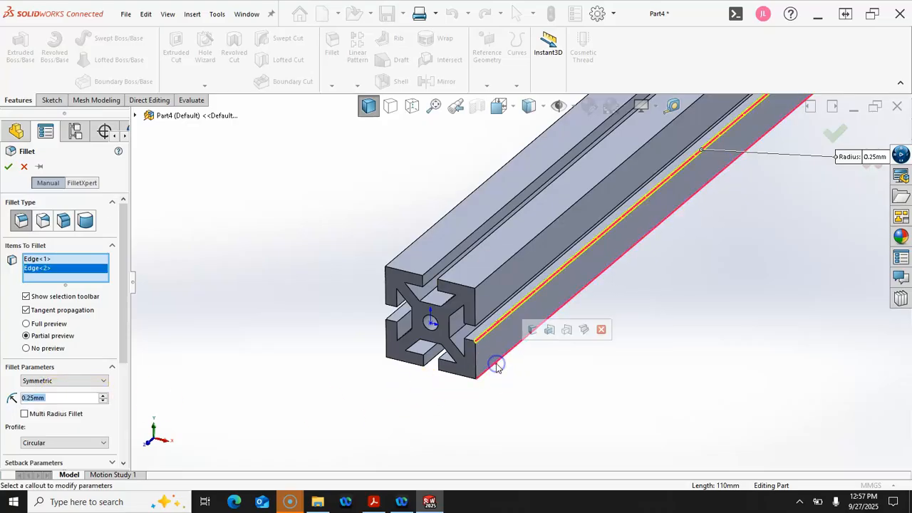
left_click(535, 330)
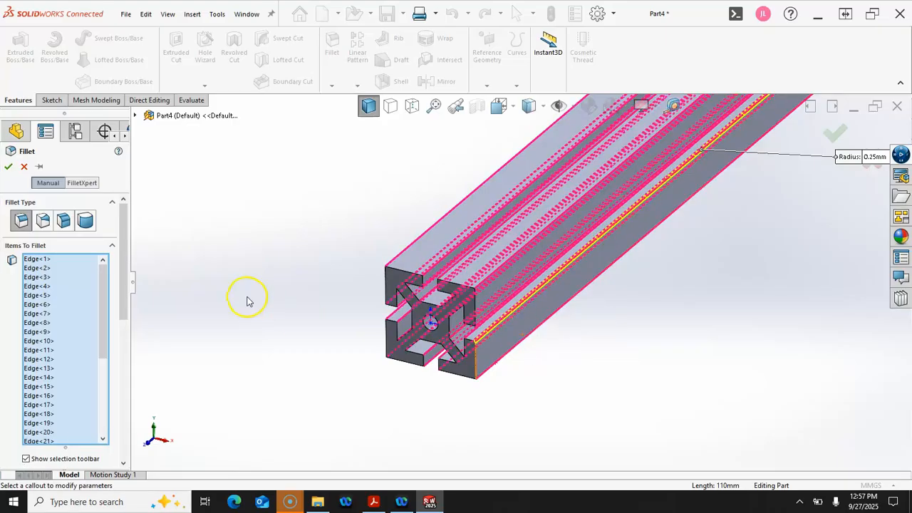
left_click_drag(99, 306, 107, 401)
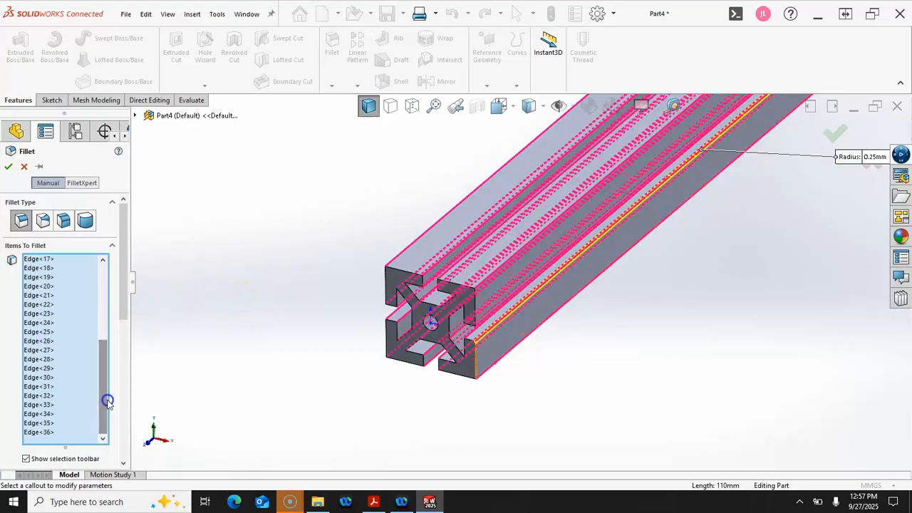
left_click(8, 168)
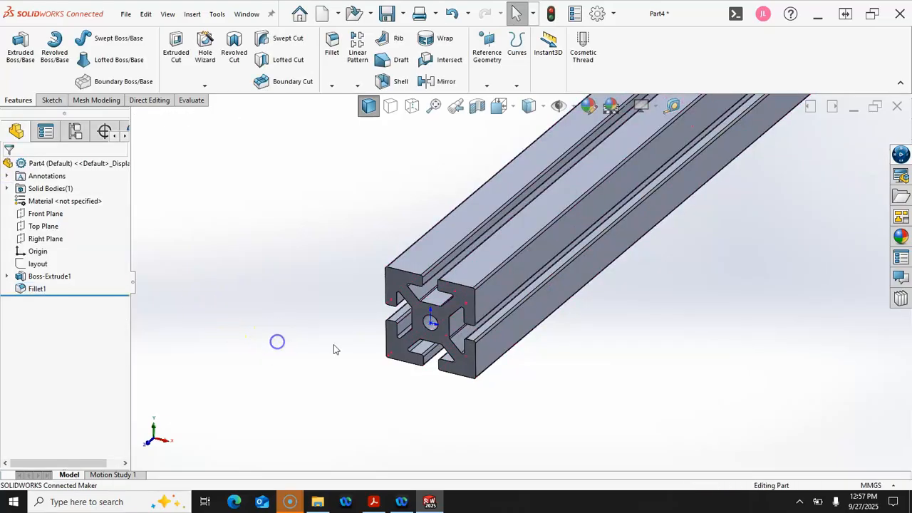
scroll(535, 282, "up", 5)
Read Mass Properties (9.921 g, 9920.849 mm³) and close the report
scroll(588, 215, "down", 3)
scroll(519, 287, "up", 1)
mouse_move(518, 287)
middle_mouse_down()
mouse_move(517, 248)
mouse_move(510, 275)
middle_mouse_up()
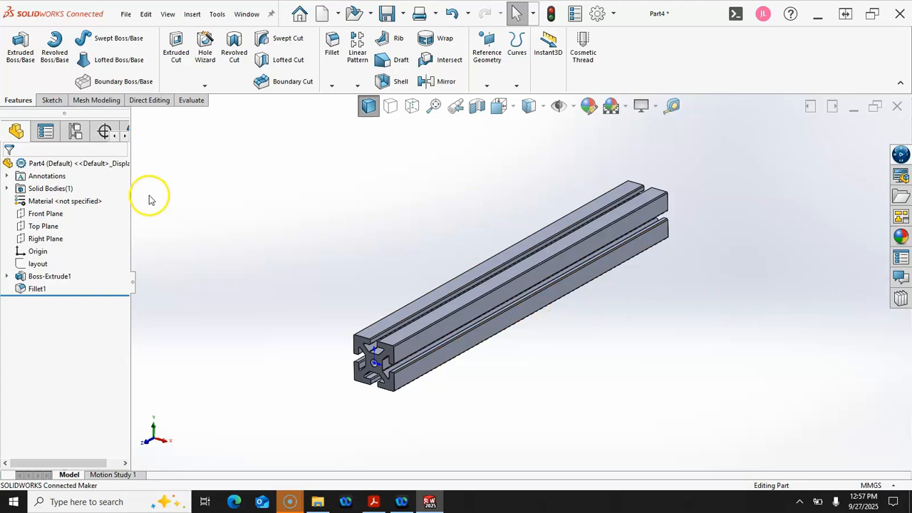
left_click(183, 104)
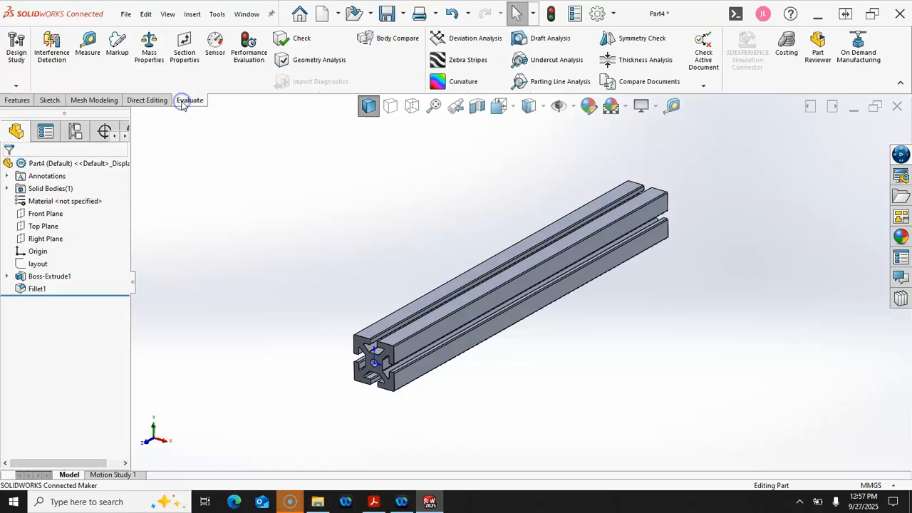
left_click(151, 55)
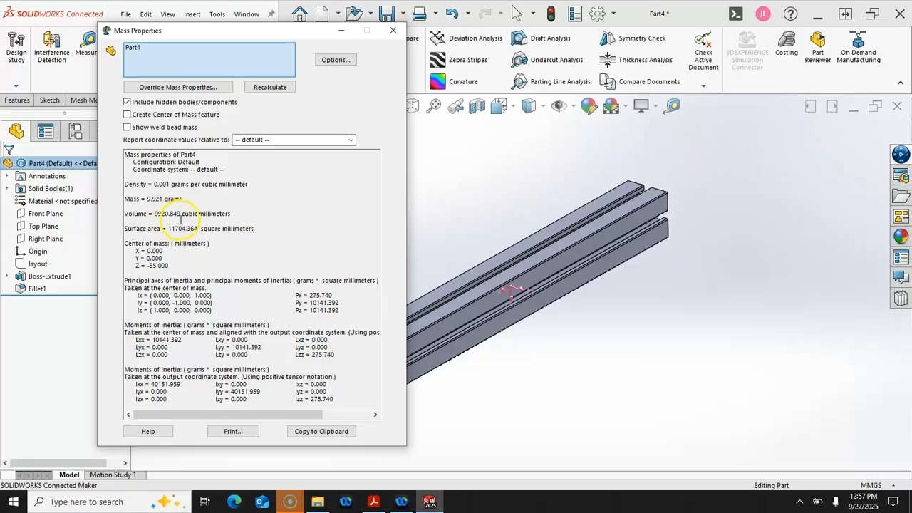
left_click(393, 30)
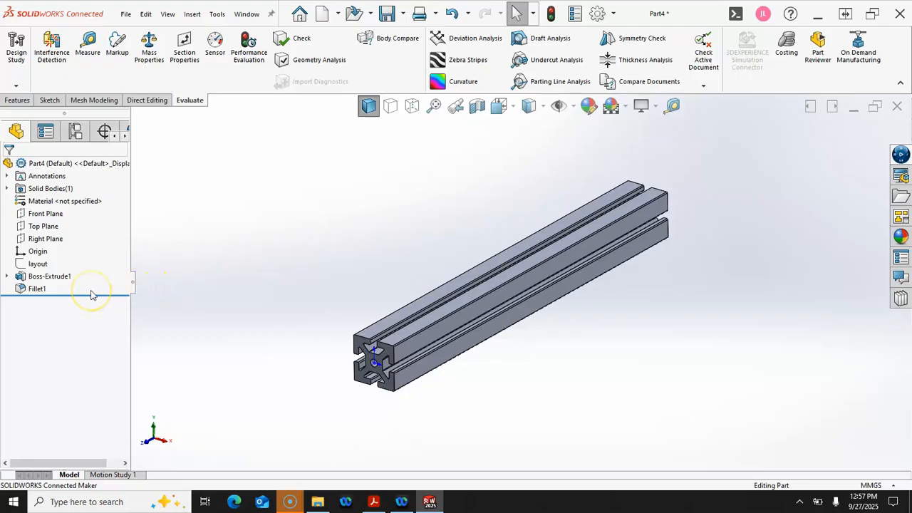
Suppress Boss-Extrude1 together with its Fillet1
left_click(44, 277)
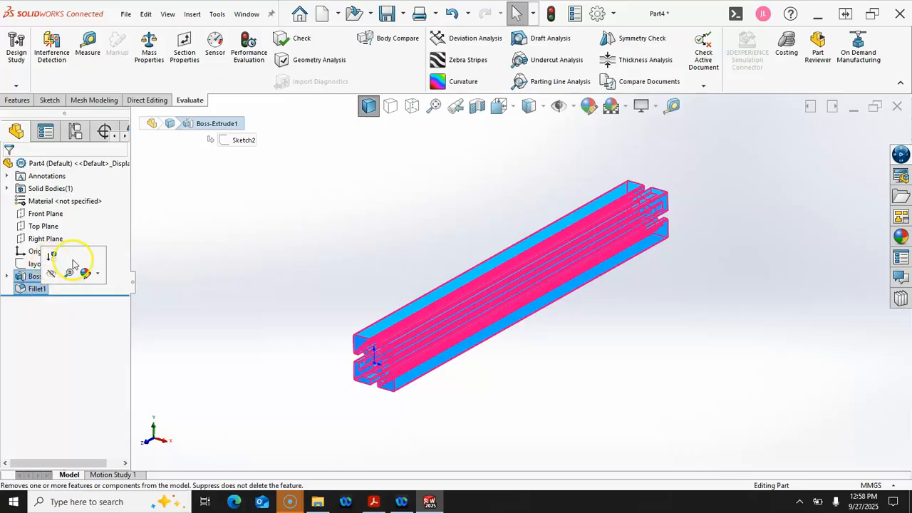
left_click(159, 265)
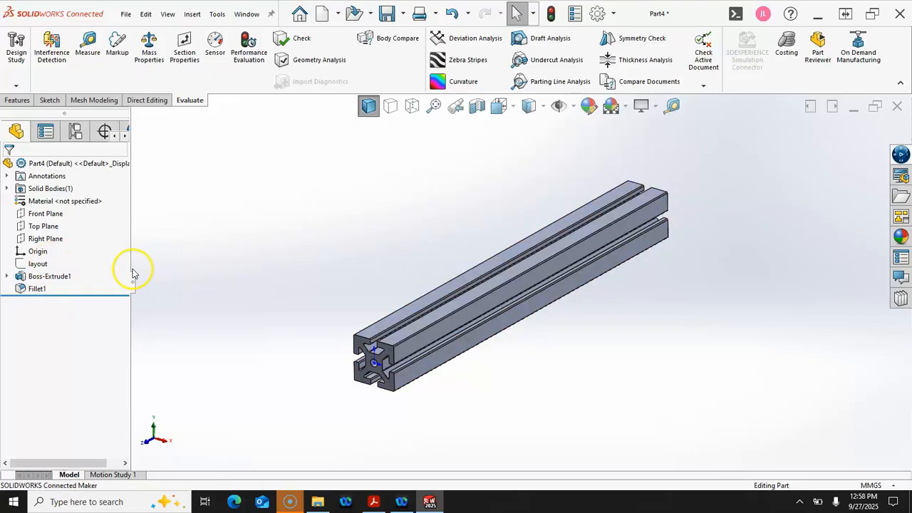
mouse_move(57, 281)
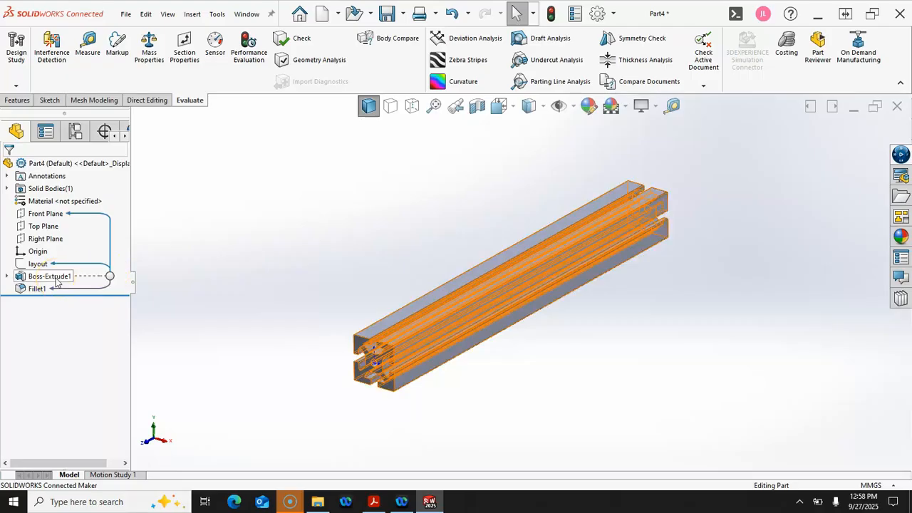
left_click(47, 278)
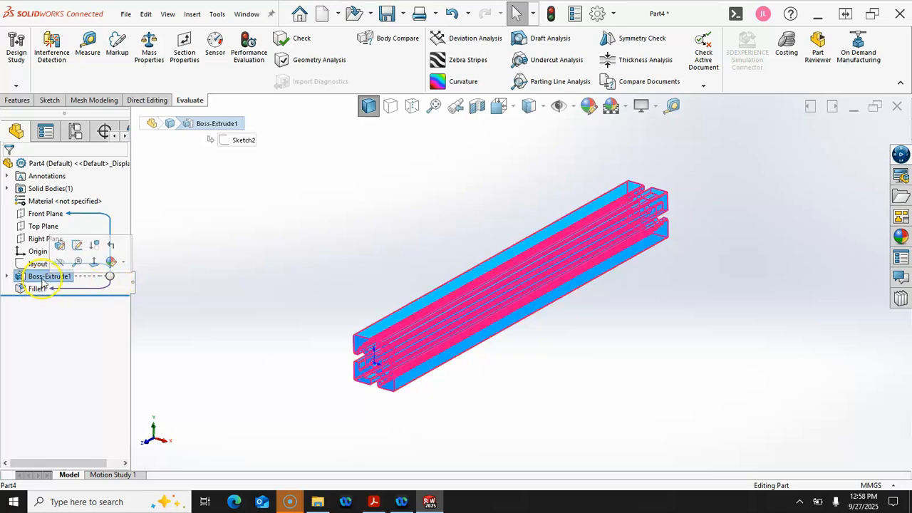
left_click(95, 247)
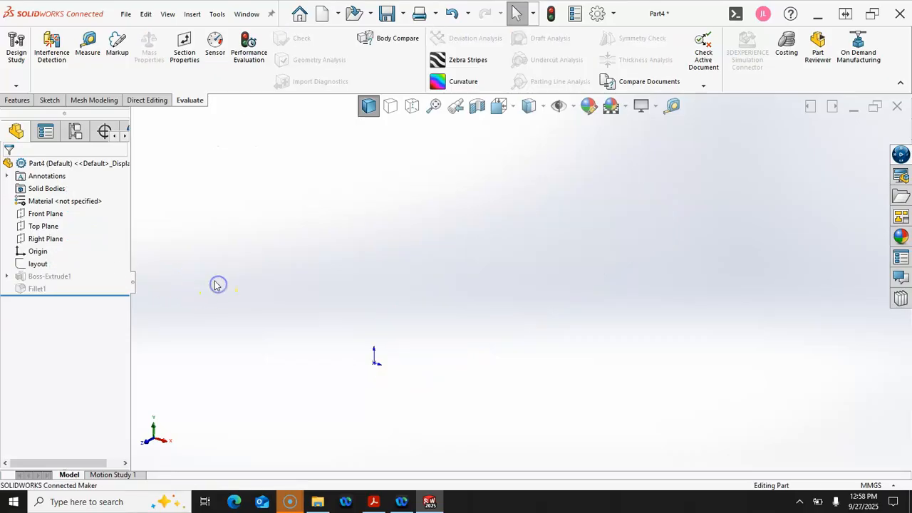
Show the layout sketch and view it straight on from the front
right_click(49, 262)
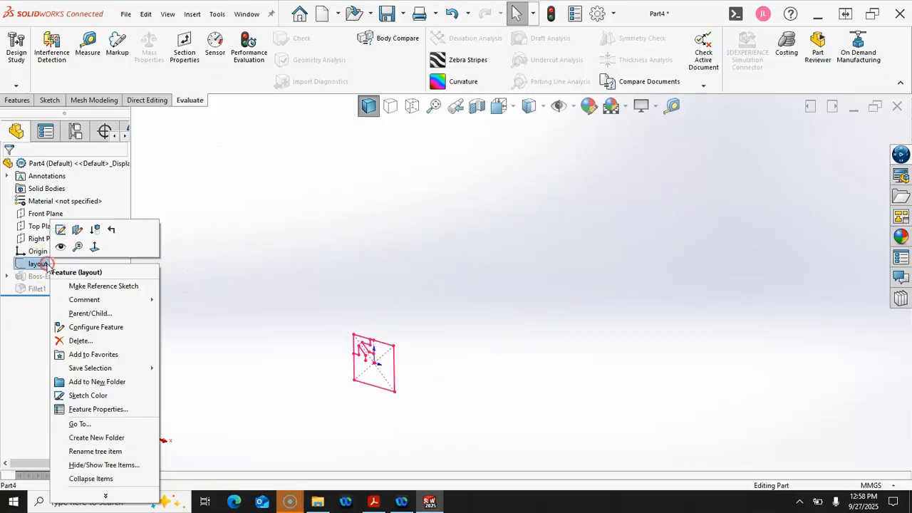
left_click(58, 249)
left_click(275, 273)
key("ctrl+1")
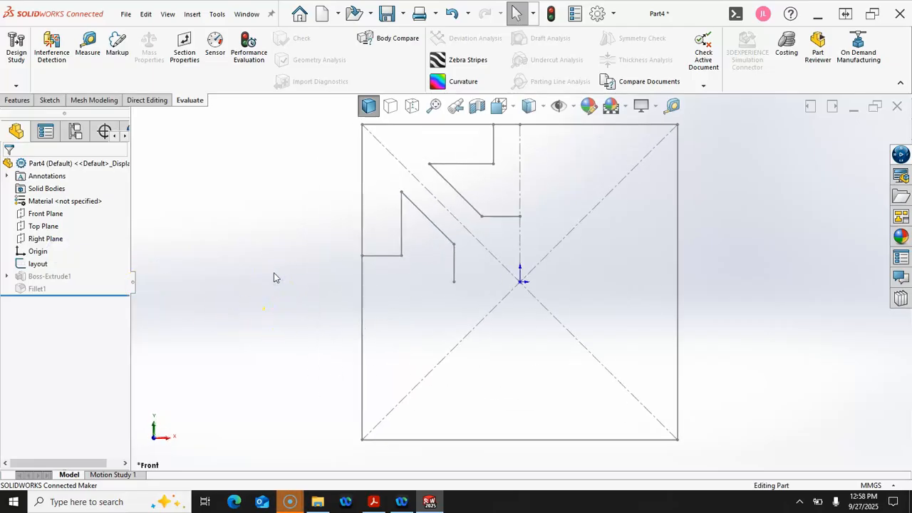
Start a Front Plane sketch and convert the layout's two line chains into it
left_click(45, 215)
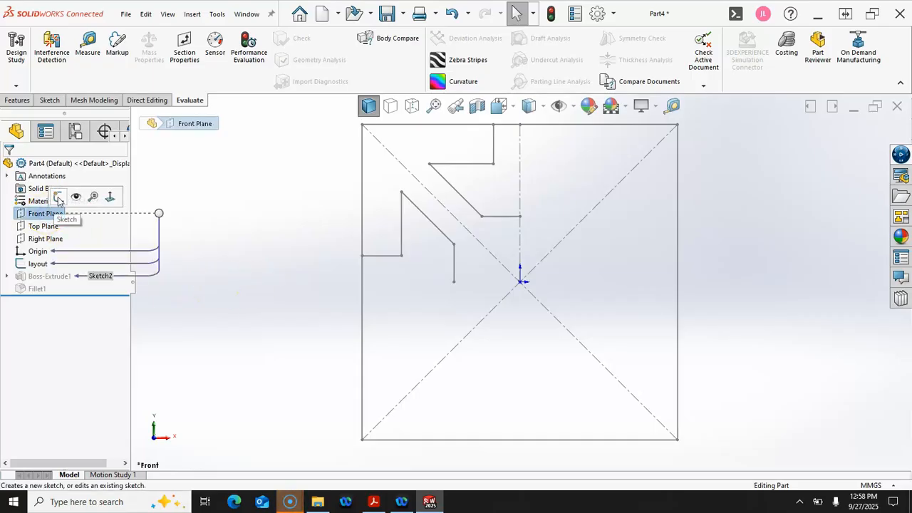
left_click(58, 198)
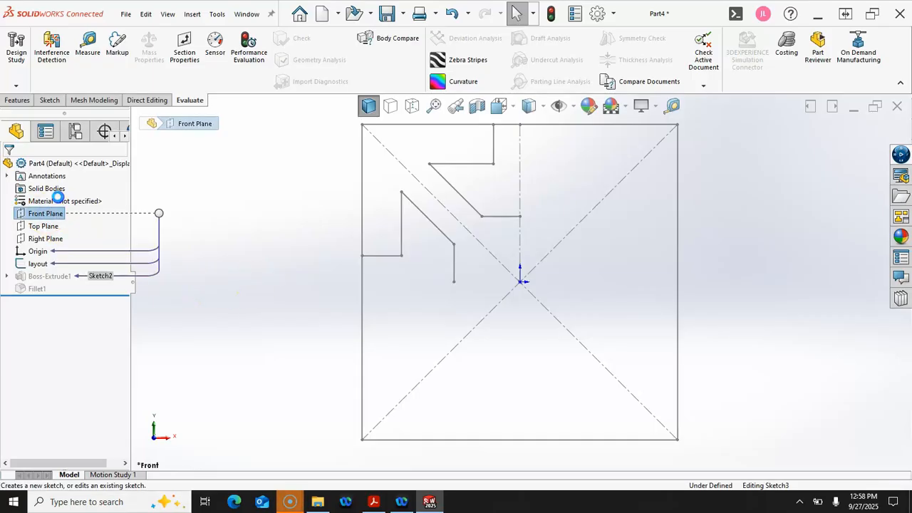
right_click(385, 261)
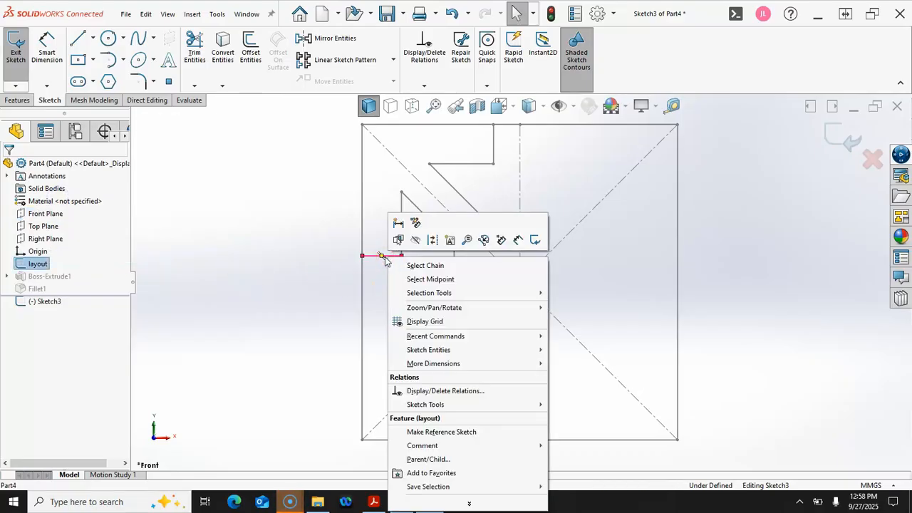
left_click(419, 264)
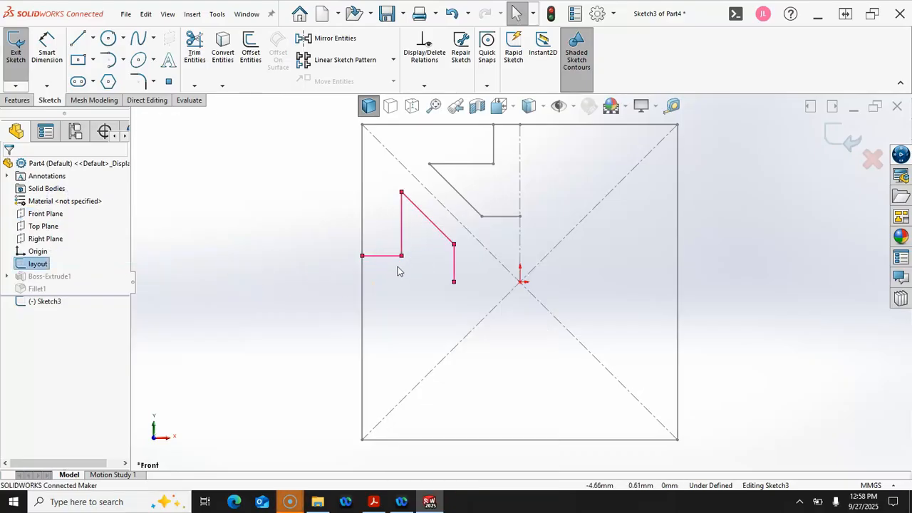
left_click(223, 47)
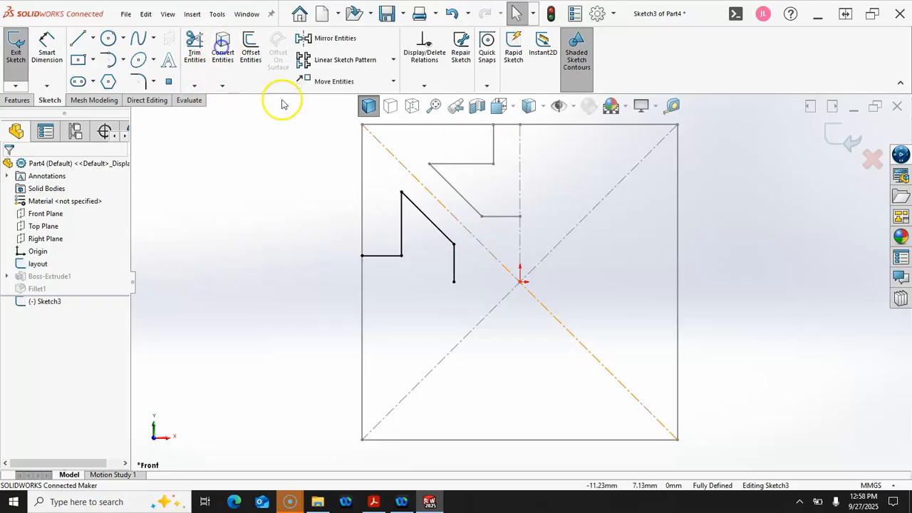
right_click(497, 216)
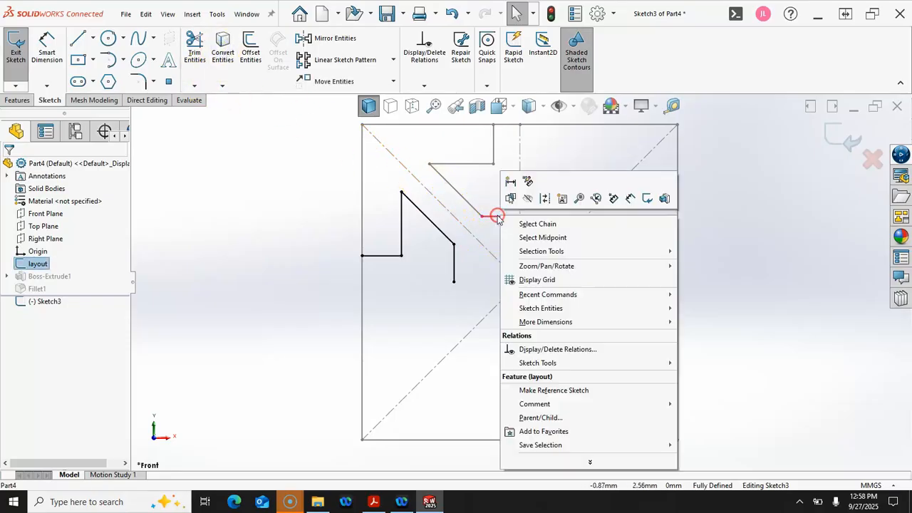
left_click(537, 225)
left_click(222, 47)
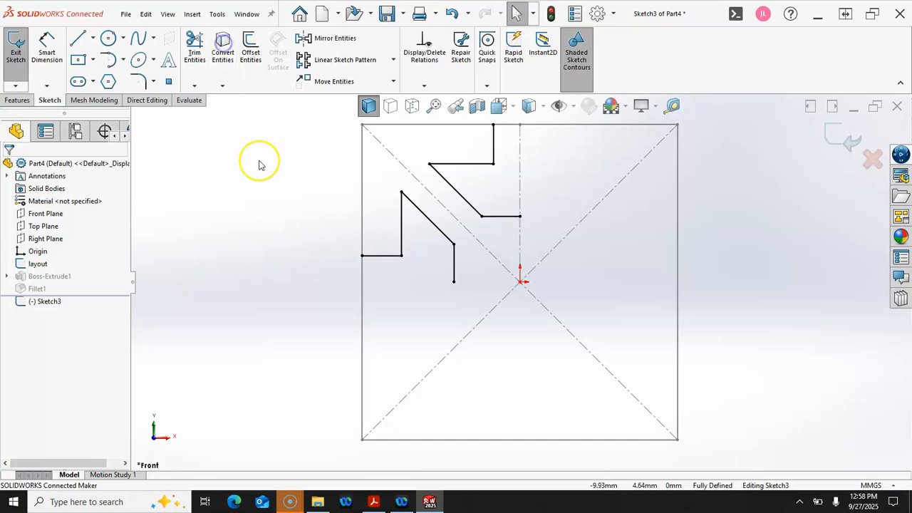
scroll(337, 193, "up", 1)
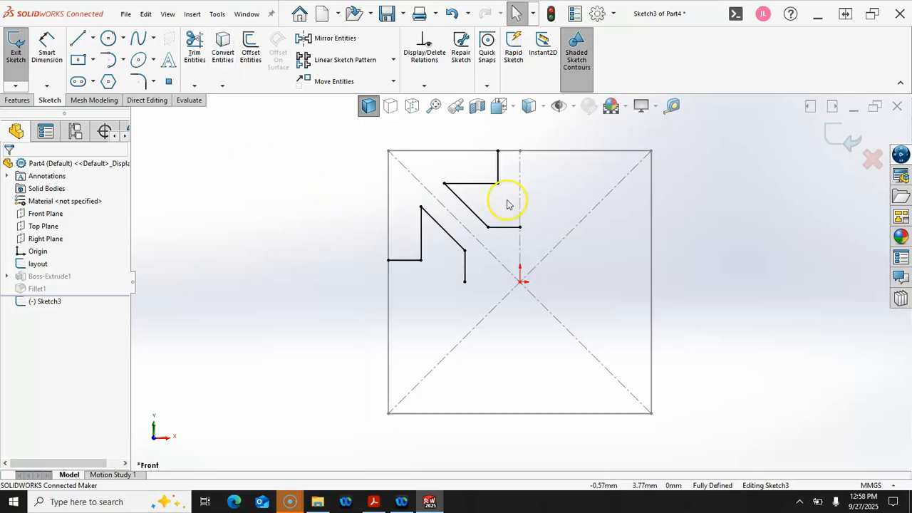
scroll(508, 201, "down", 1)
Draw lines along the square's left and top edges joining the chains, then box-select the outline
left_click(78, 37)
left_click(364, 276)
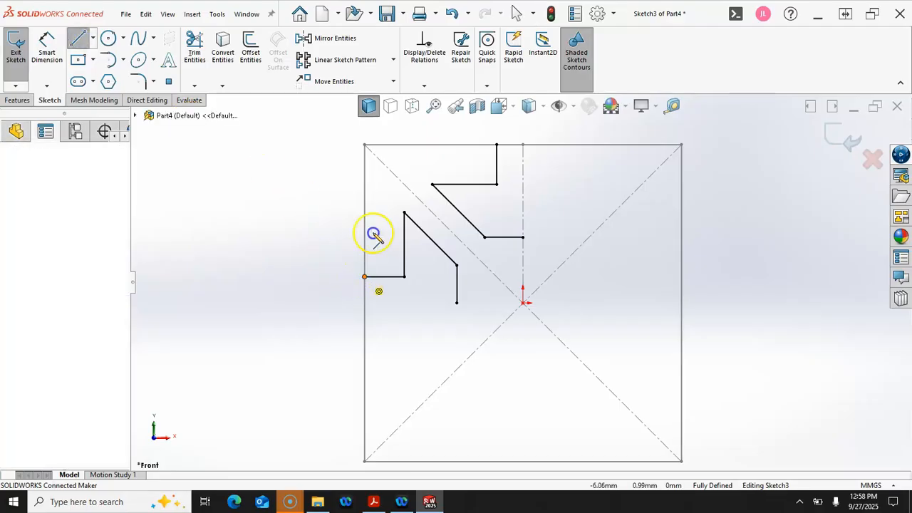
double_click(365, 145)
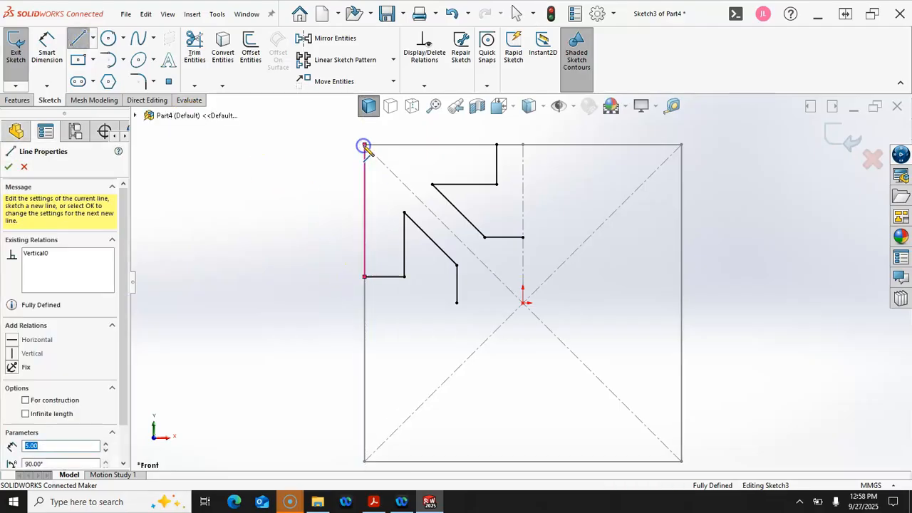
left_click(496, 146)
right_click(292, 178)
left_click(308, 185)
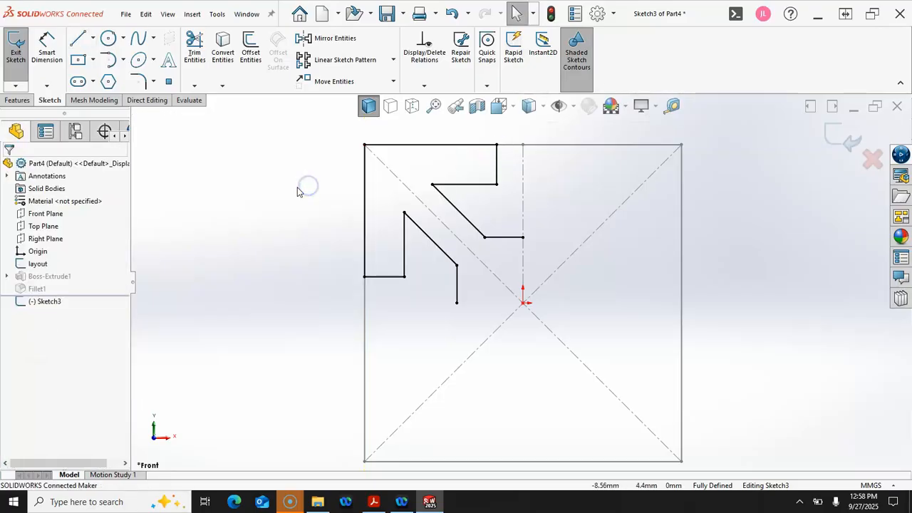
mouse_move(327, 136)
left_mouse_down()
mouse_move(446, 221)
mouse_move(544, 332)
left_mouse_up()
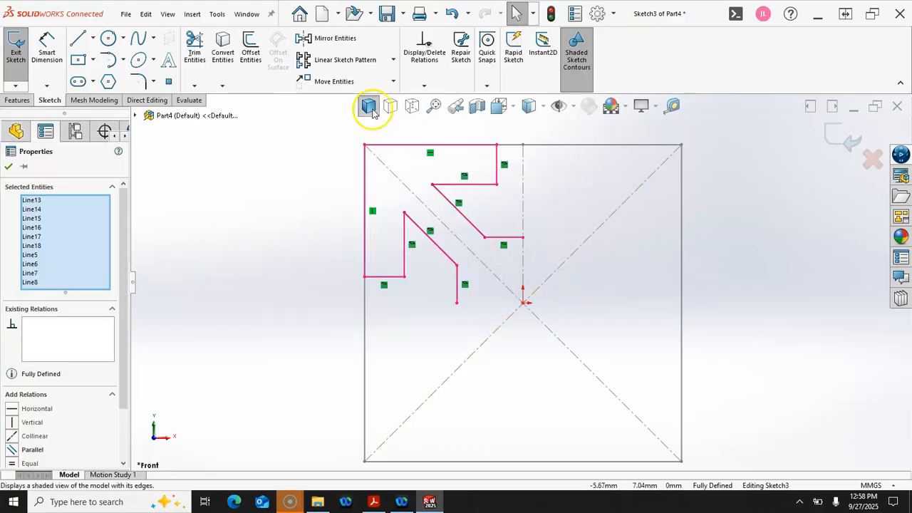
left_click(393, 62)
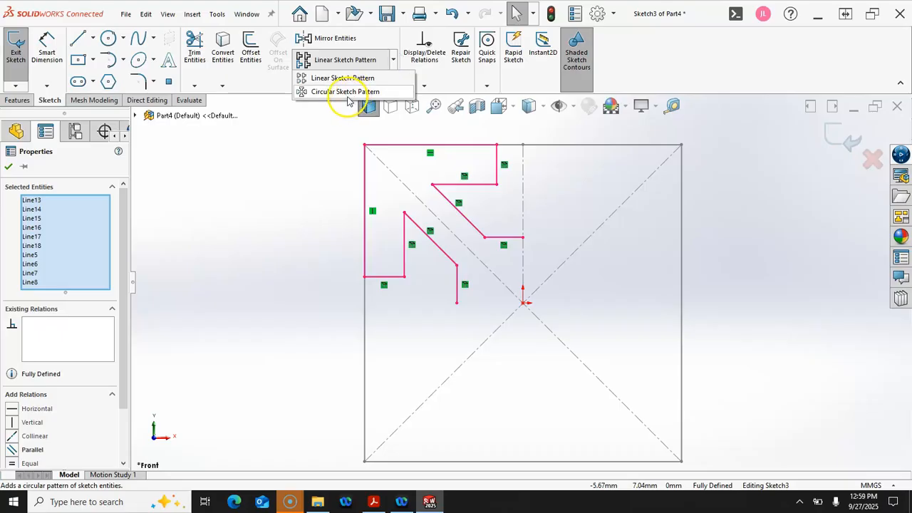
left_click(347, 95)
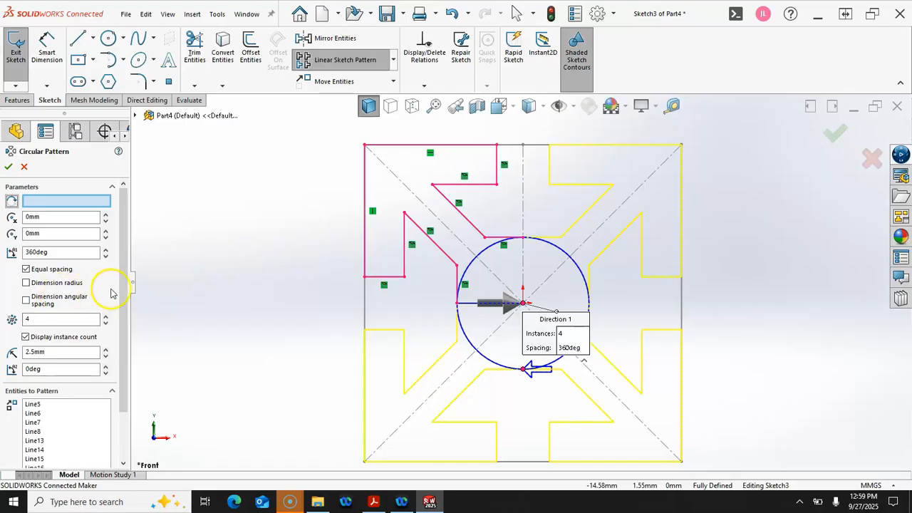
mouse_move(122, 285)
left_mouse_down()
mouse_move(122, 346)
mouse_move(123, 278)
left_mouse_up()
left_click(51, 203)
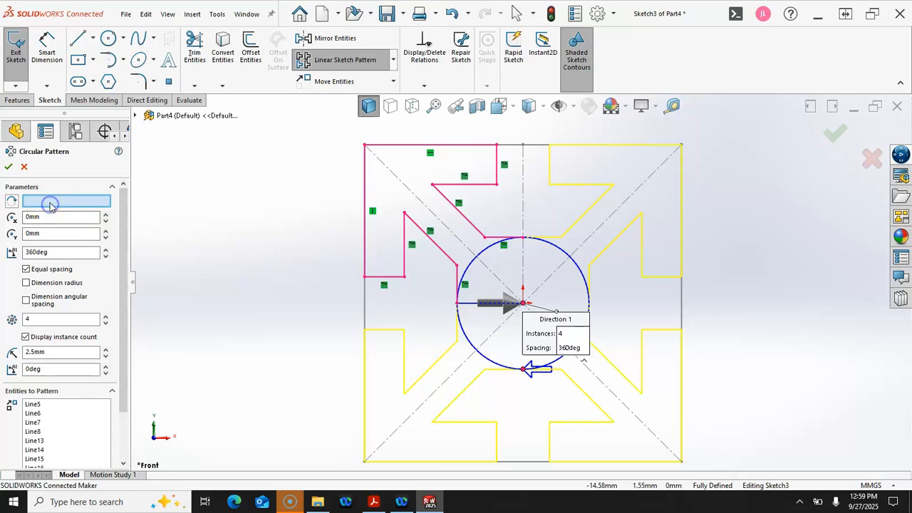
left_click(524, 305)
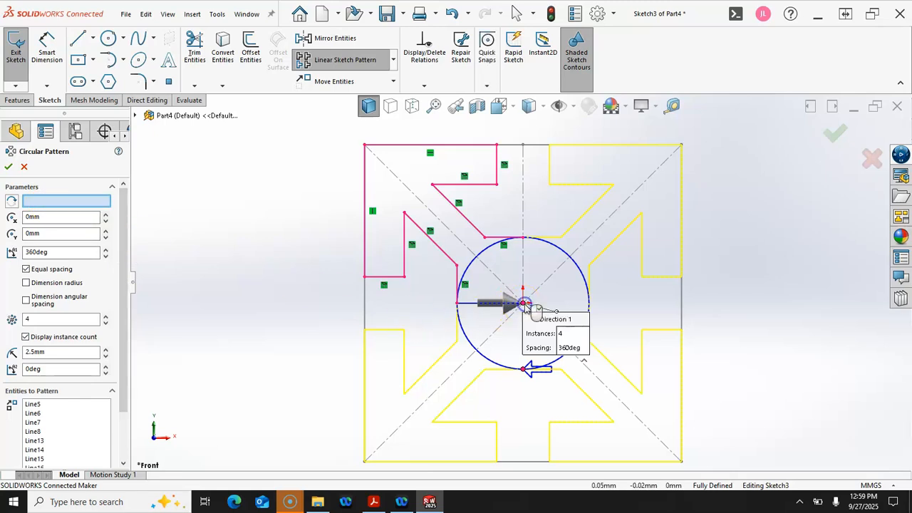
scroll(523, 304, "down", 3)
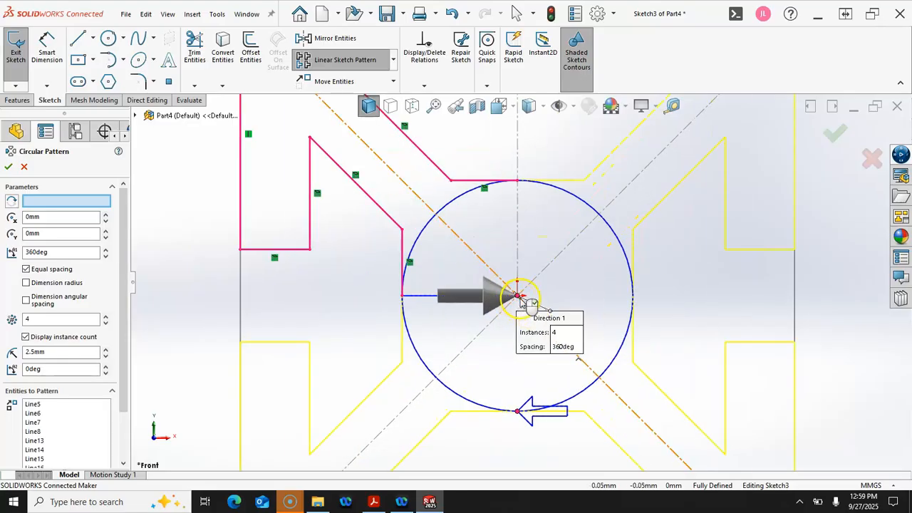
mouse_move(560, 301)
middle_mouse_down()
mouse_move(533, 310)
mouse_move(526, 326)
middle_mouse_up()
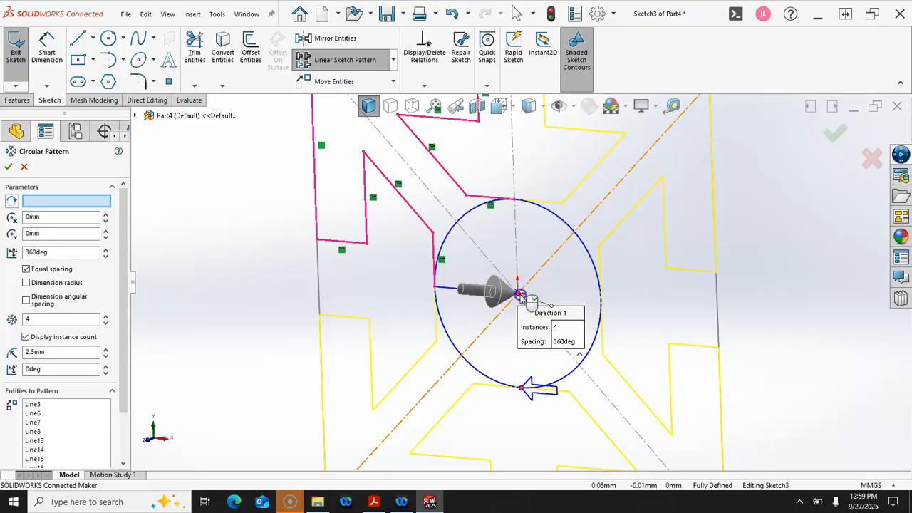
scroll(522, 297, "up", 3)
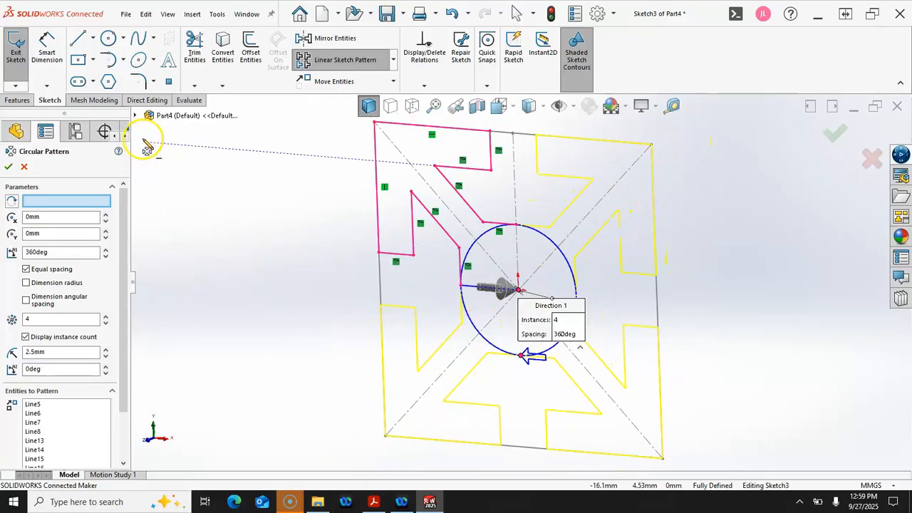
left_click(135, 117)
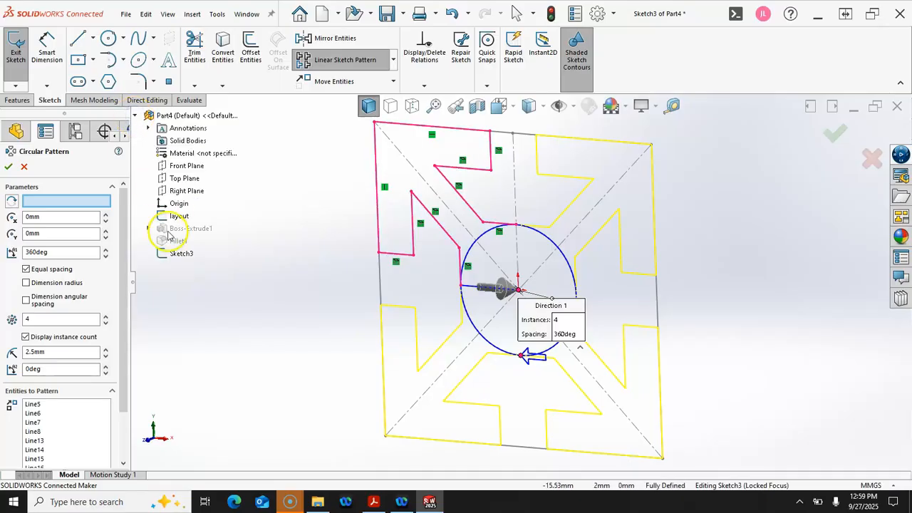
left_click(175, 204)
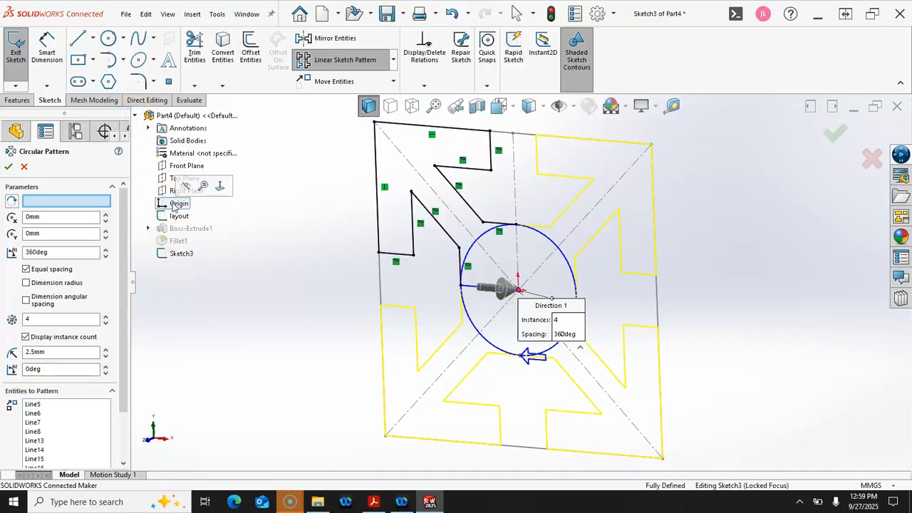
left_click(101, 205)
left_click(177, 203)
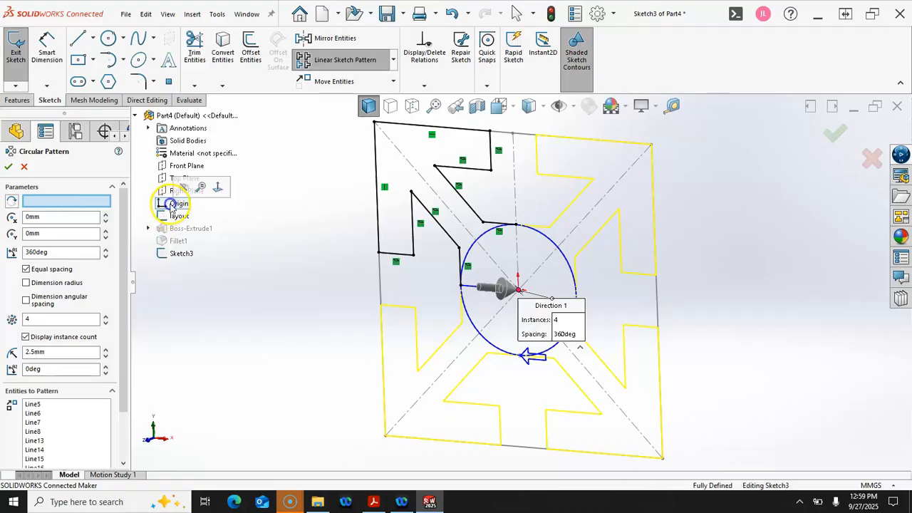
left_click(57, 231)
left_click(10, 167)
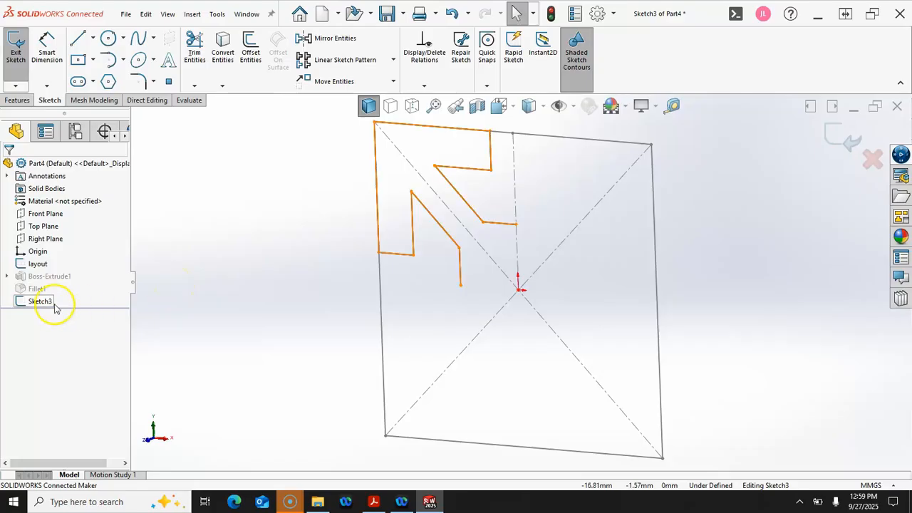
Select the corner outline lines and start a circular sketch pattern
scroll(221, 294, "up", 1)
middle_click_drag(221, 294, 261, 259)
scroll(319, 243, "up", 1)
mouse_move(383, 155)
left_mouse_down()
mouse_move(456, 203)
mouse_move(561, 312)
left_mouse_up()
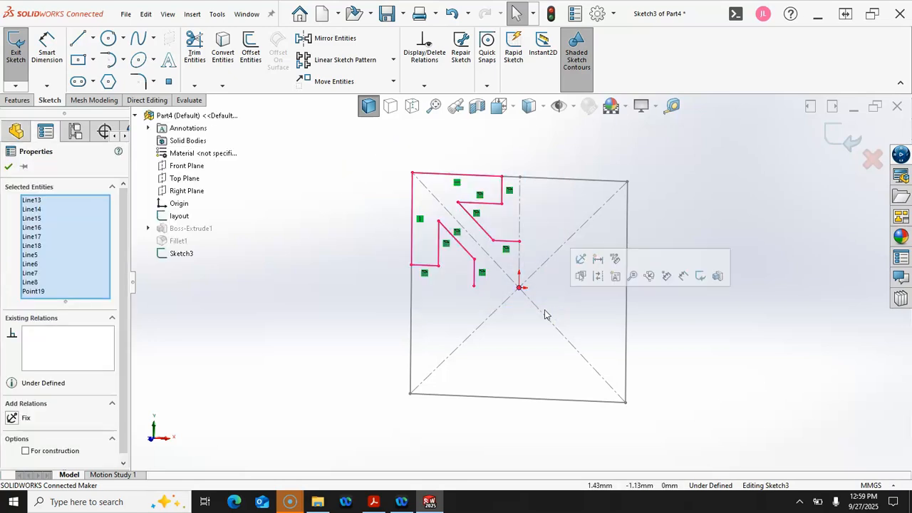
left_click(392, 60)
left_click(324, 91)
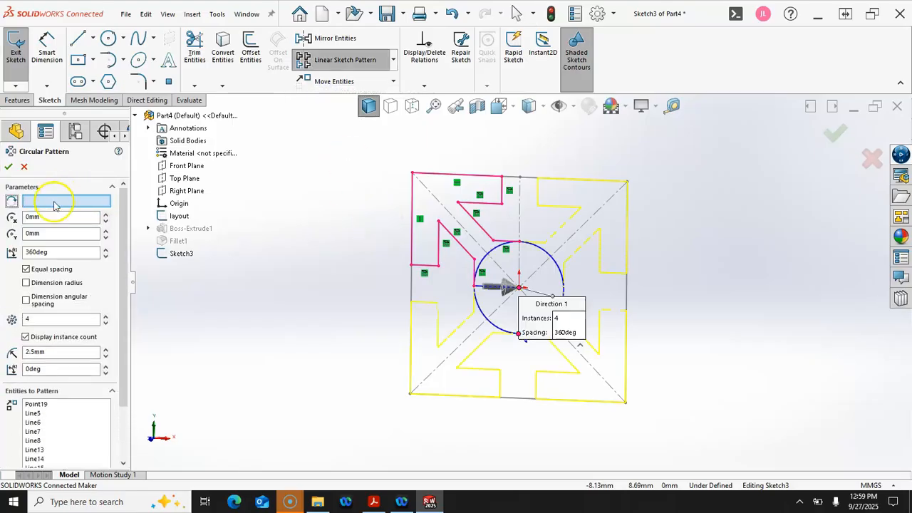
Set Point19 as the pattern centre and apply 4 equally spaced copies over 360°
left_click(54, 203)
scroll(520, 324, "down", 4)
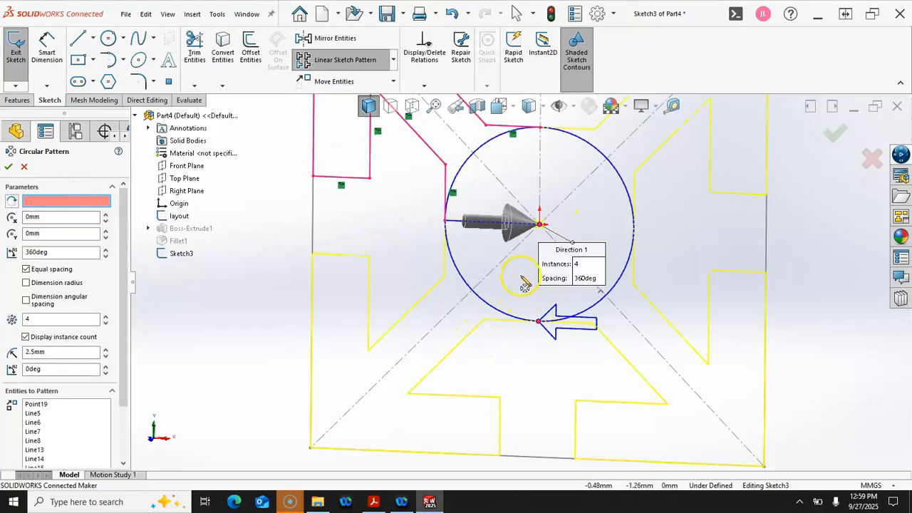
left_click(541, 226)
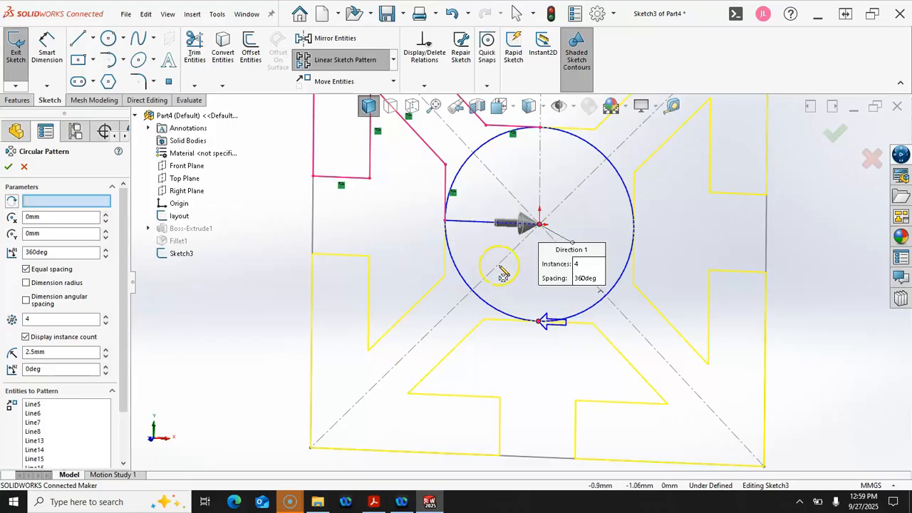
left_click(539, 225)
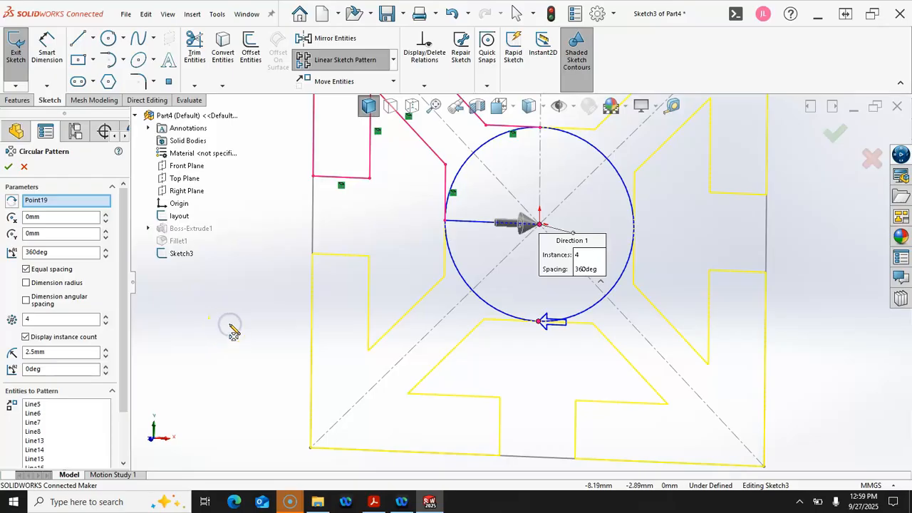
key("ctrl+1")
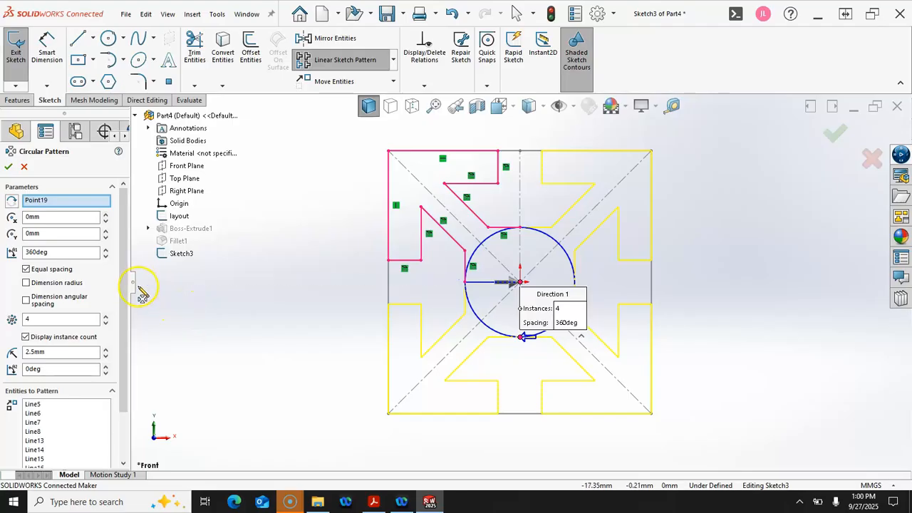
left_click(8, 167)
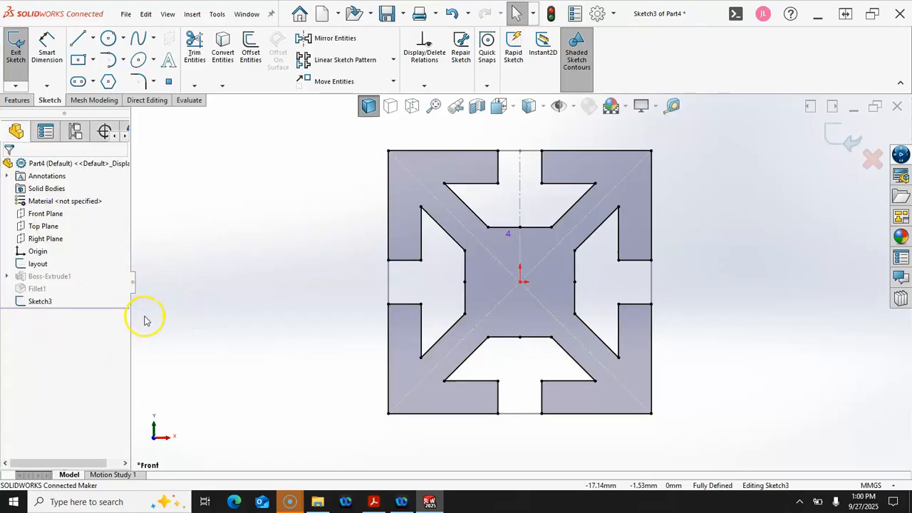
Draw a circle on the origin, dimension it Ø2 mm, then start a 110 mm extruded boss
left_click(108, 37)
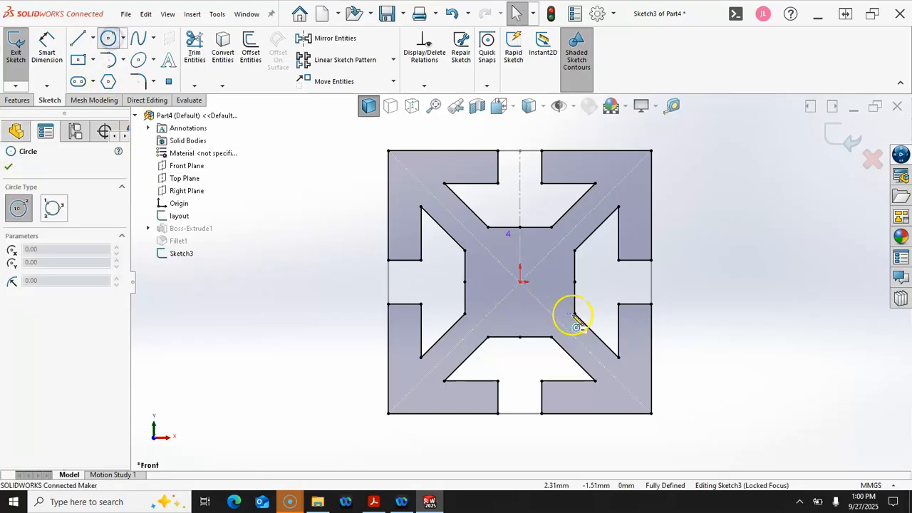
left_click(521, 281)
left_click(532, 305)
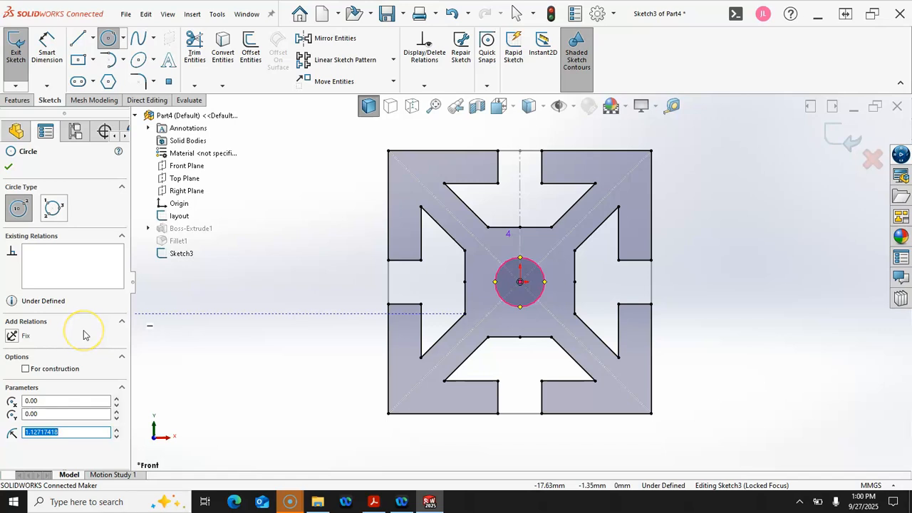
left_click(47, 50)
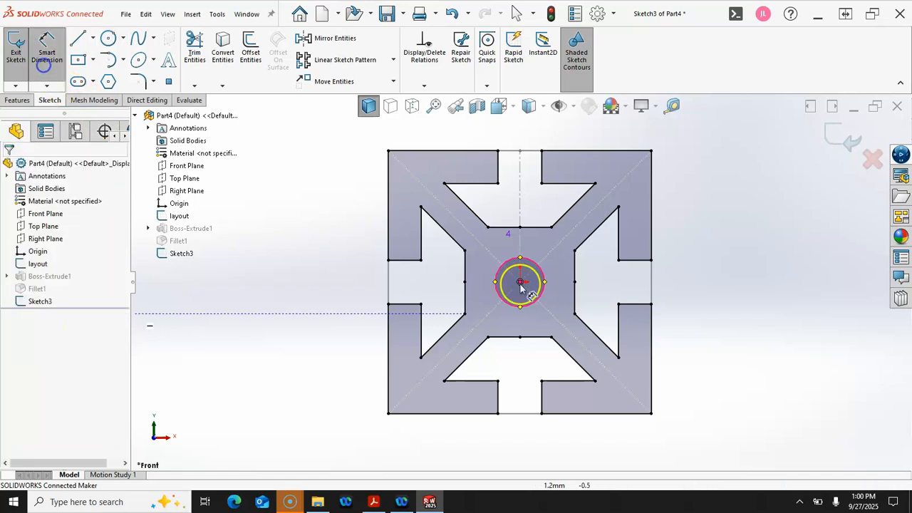
left_click(544, 292)
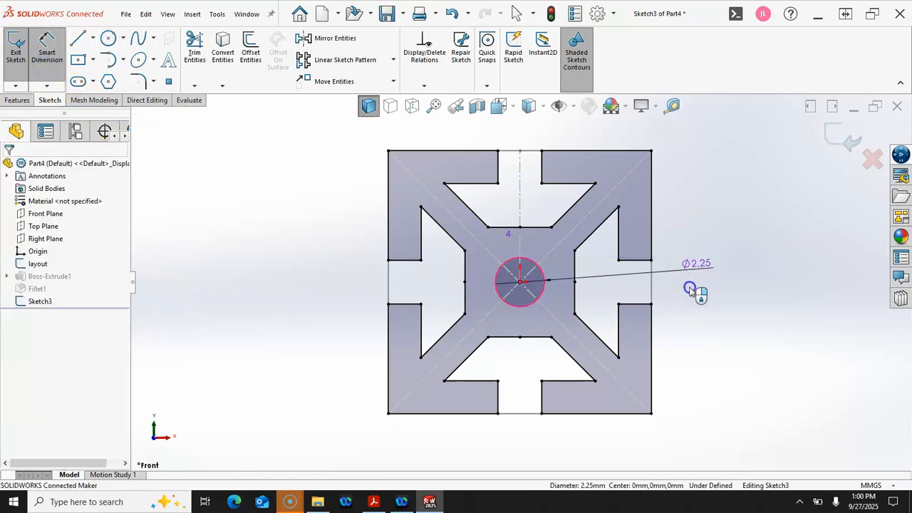
left_click(691, 290)
type("2")
key("Return")
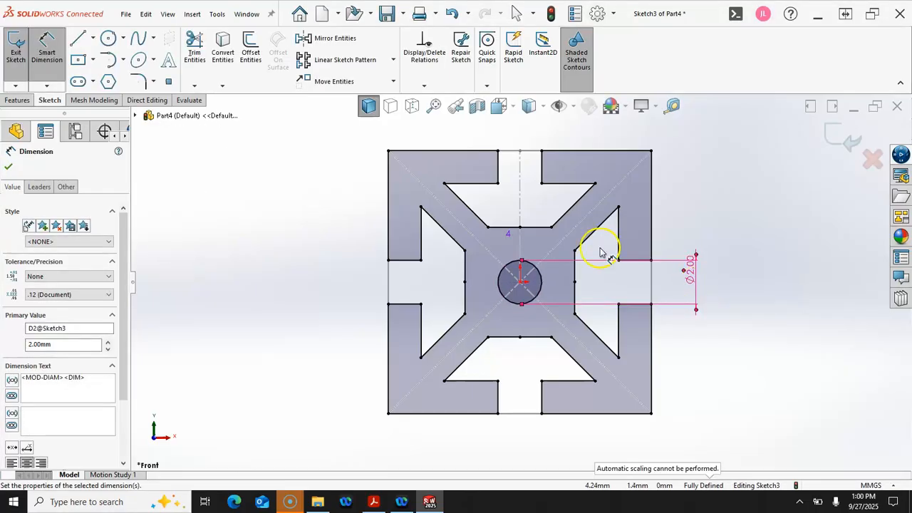
left_click(18, 100)
left_click(20, 50)
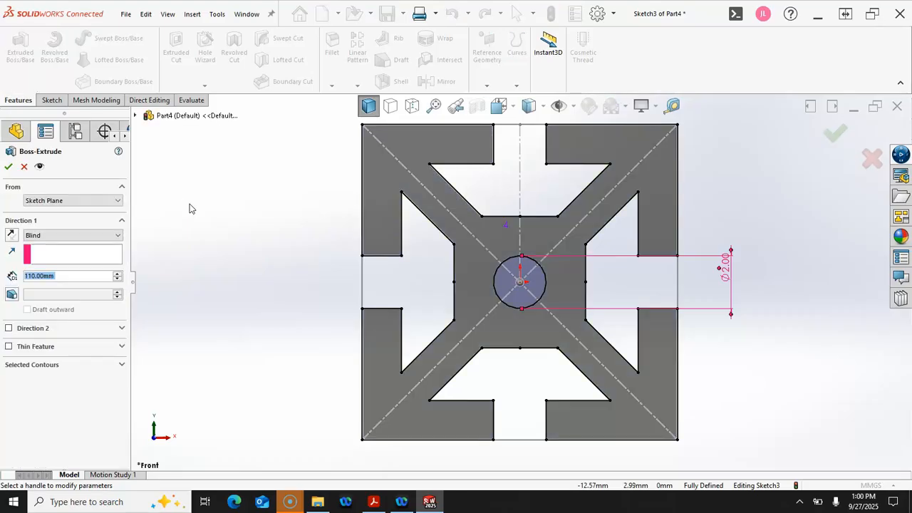
Accept the 110 mm Boss-Extrude, switch to isometric view, and select a long beam edge
left_click(9, 167)
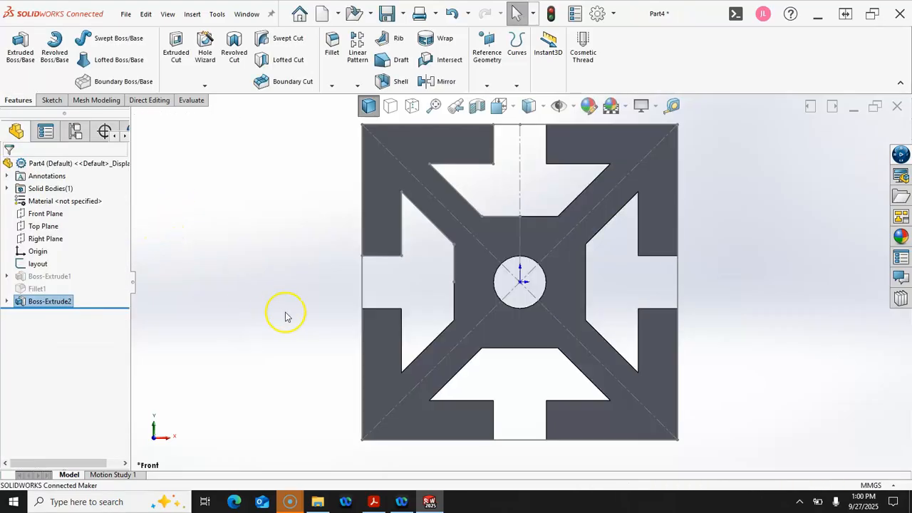
key("ctrl+7")
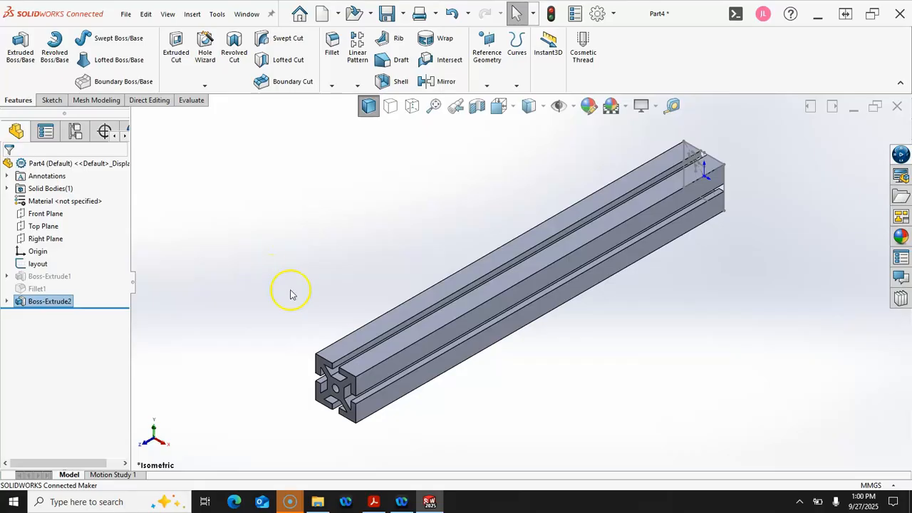
left_click(392, 357)
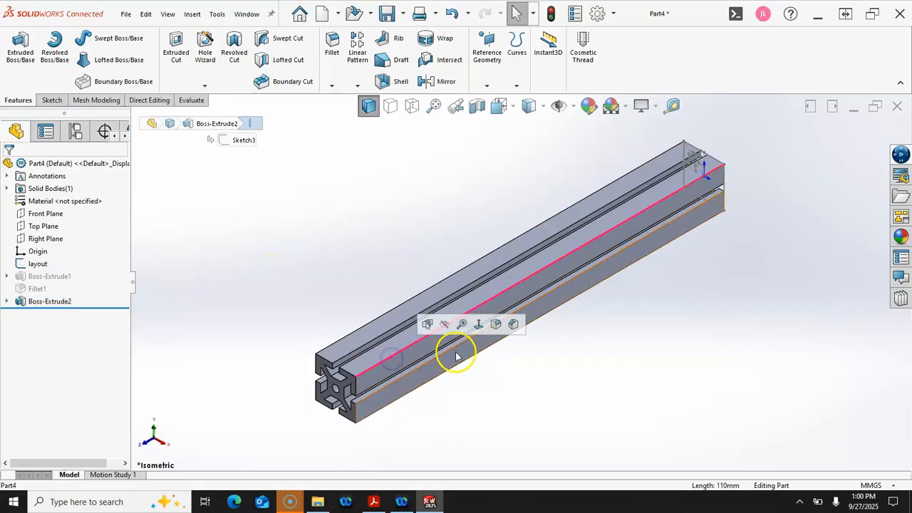
Fillet the beam's connected lengthwise edge loop with a 0.25 mm radius
left_click(497, 325)
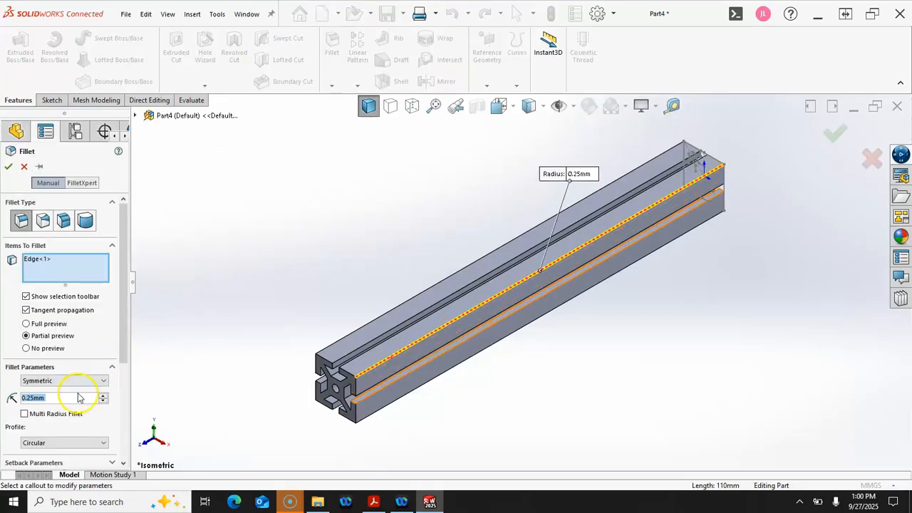
left_click(373, 347)
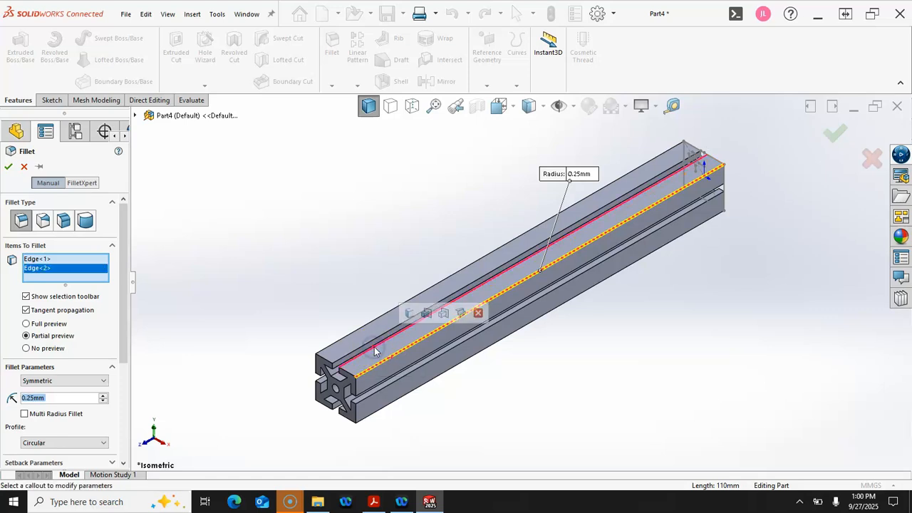
left_click(408, 314)
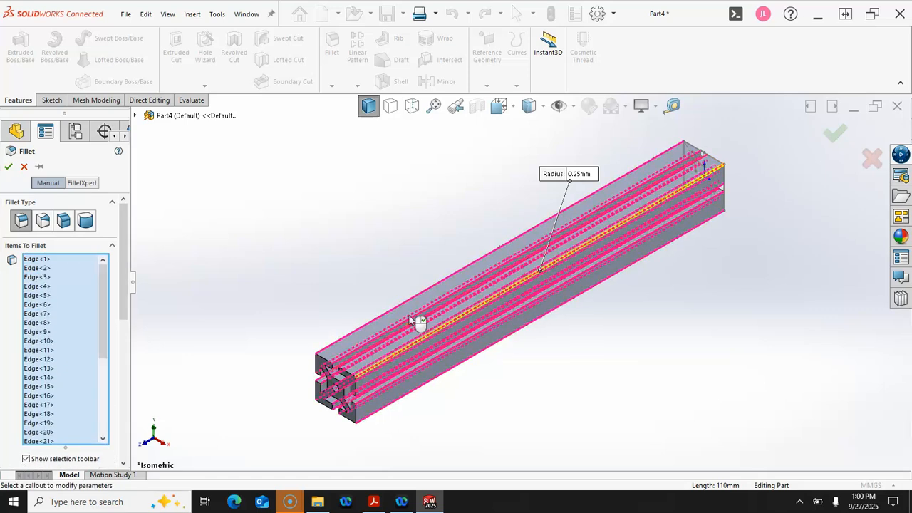
left_click(839, 133)
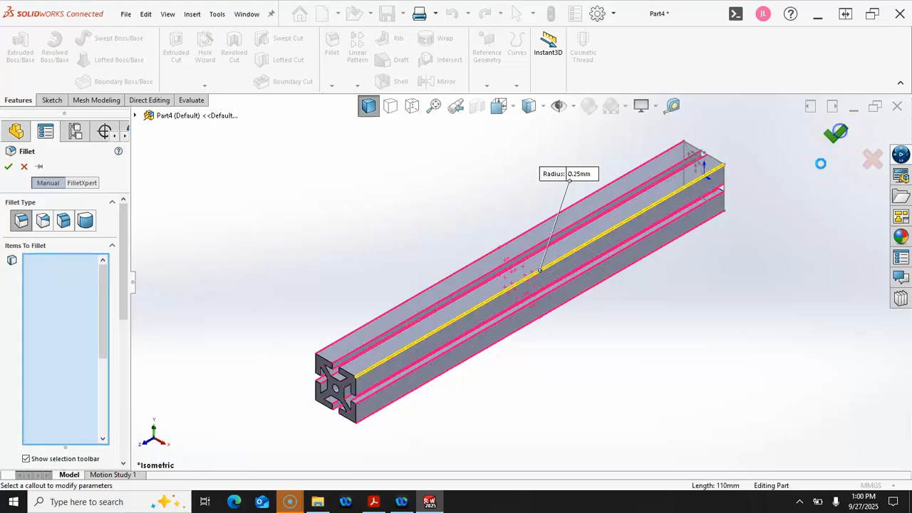
middle_click_drag(356, 247, 352, 233)
scroll(344, 237, "up", 1)
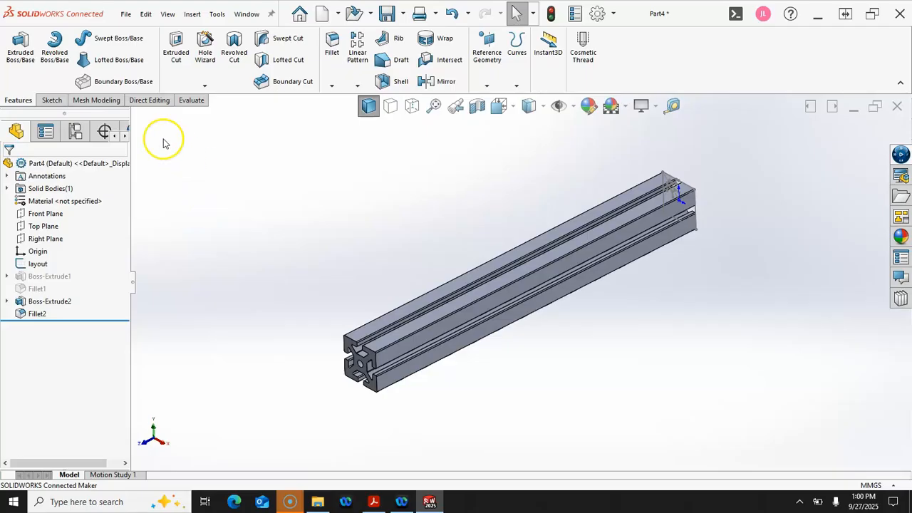
Review the part's Mass Properties showing 9.921 g and 9920.849 mm³, then close the report
left_click(191, 100)
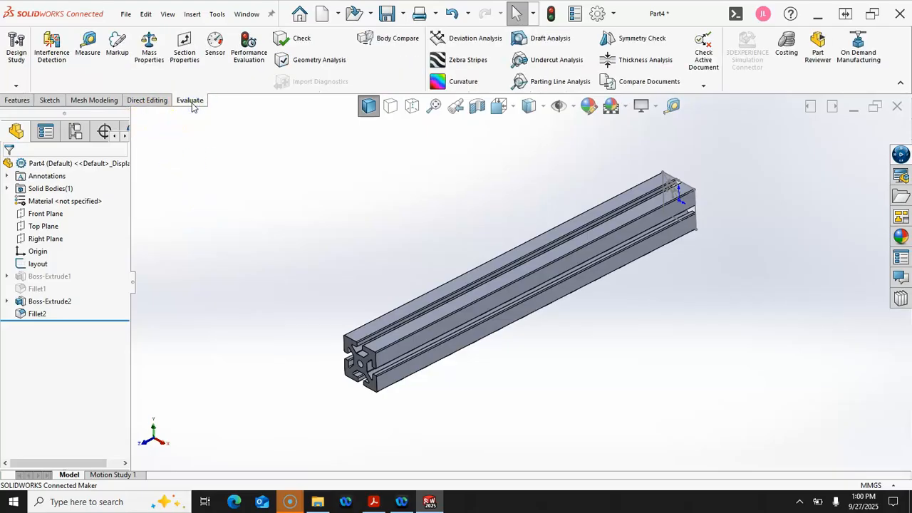
left_click(149, 45)
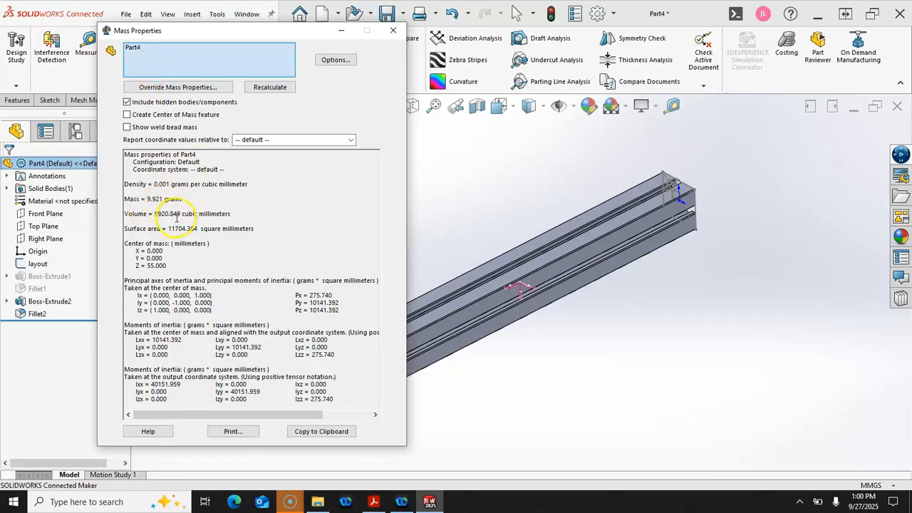
left_click(393, 30)
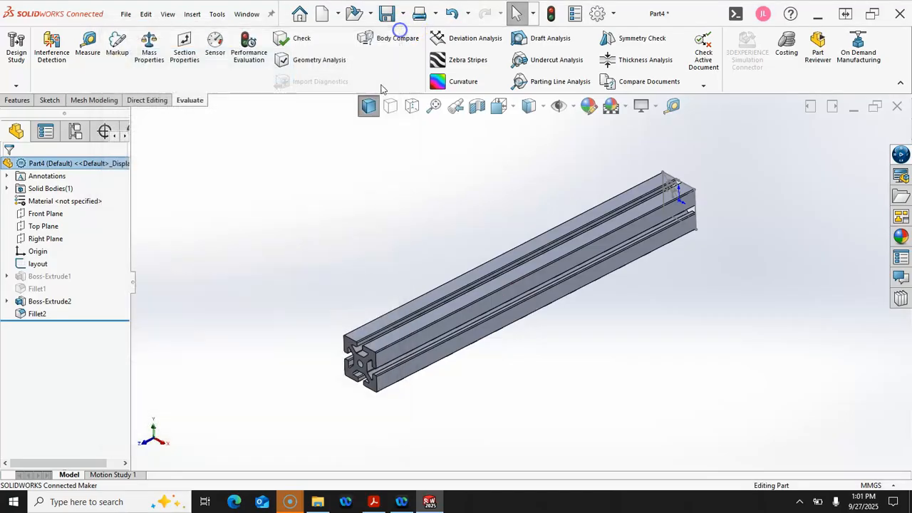
right_click(36, 289)
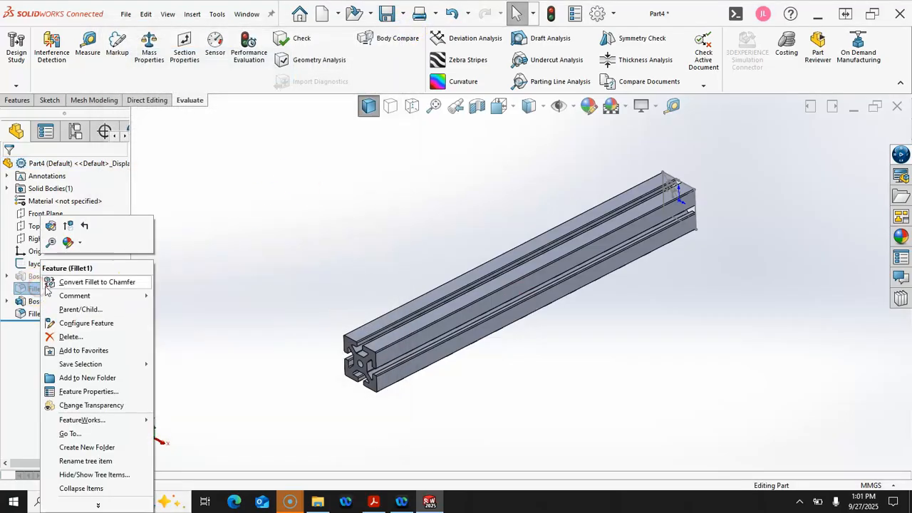
left_click(69, 226)
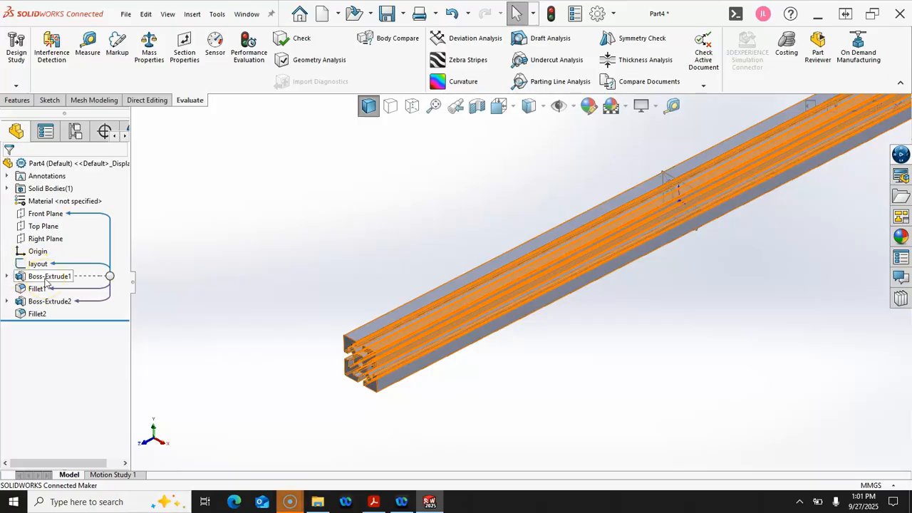
left_click(312, 225)
scroll(329, 266, "up", 2)
middle_click_drag(329, 267, 332, 273)
scroll(482, 271, "down", 3)
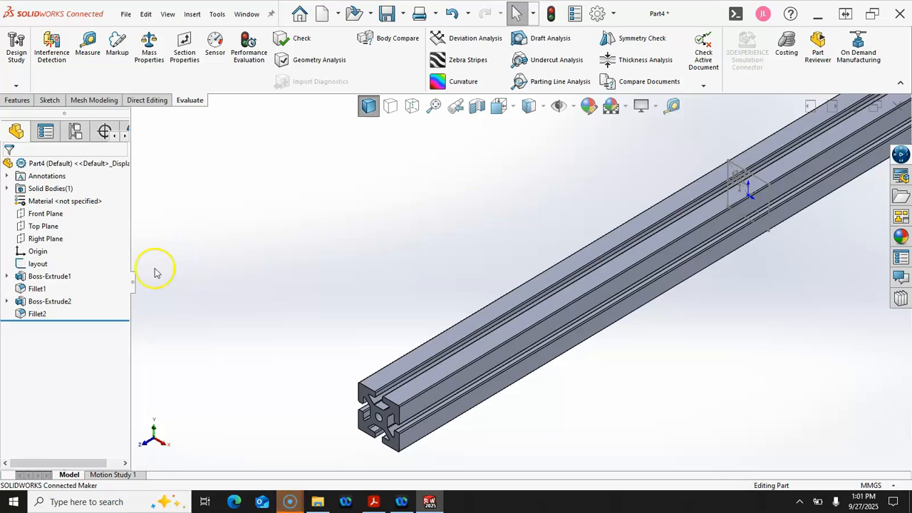
right_click(60, 302)
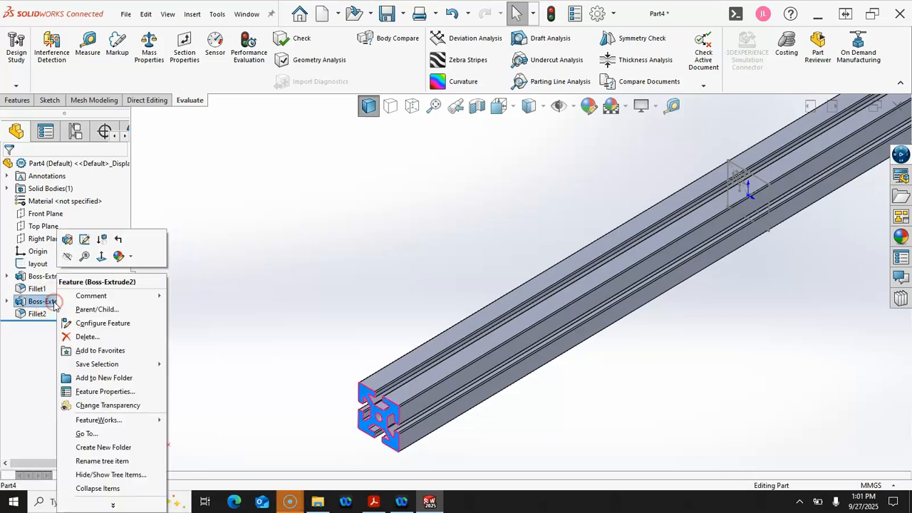
left_click(246, 250)
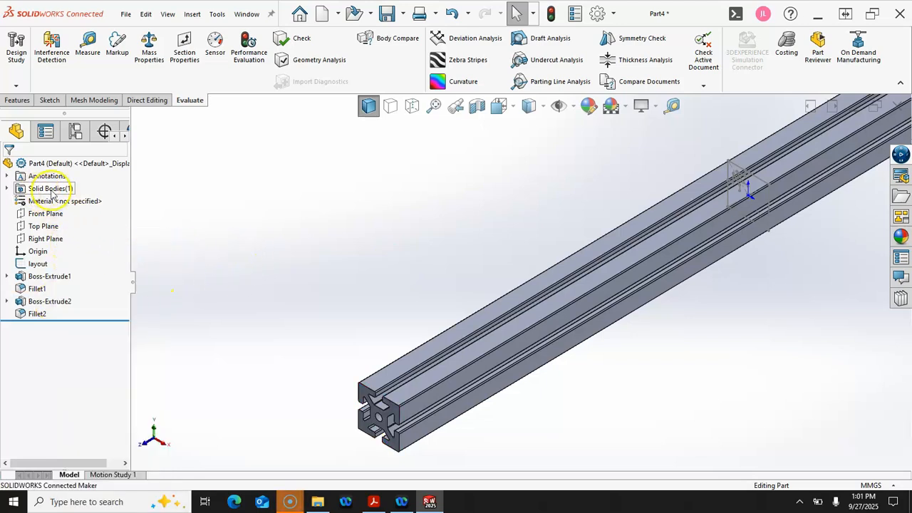
right_click(47, 302)
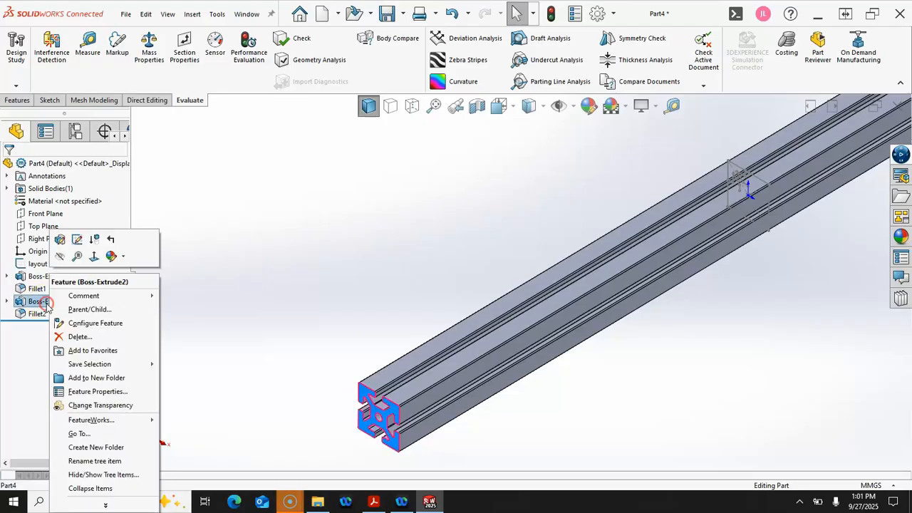
left_click(60, 239)
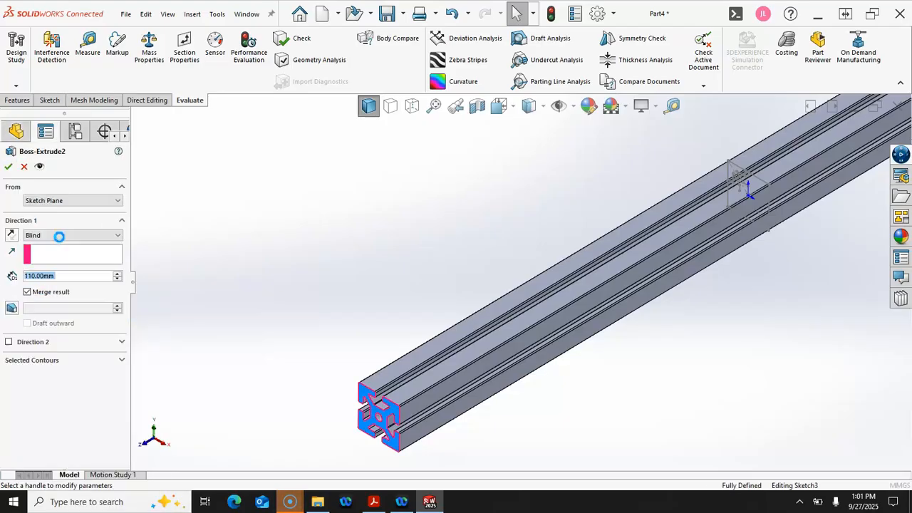
left_click(27, 292)
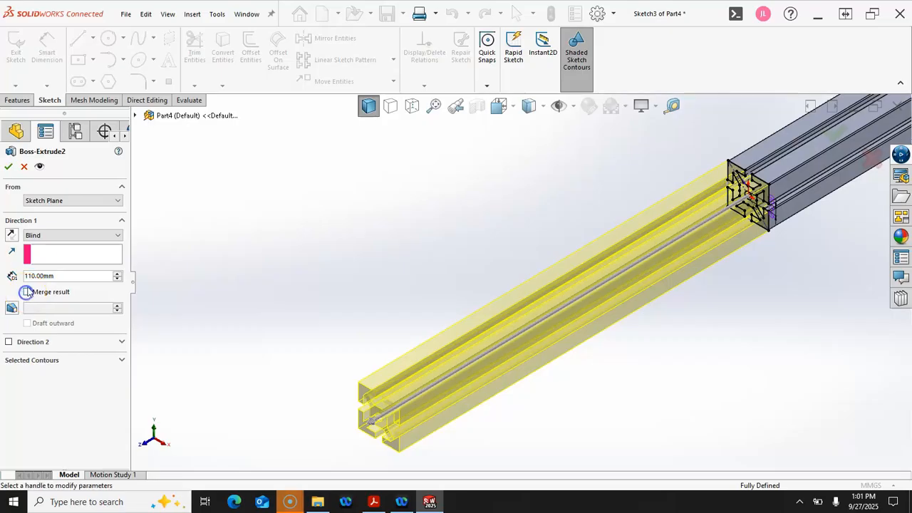
left_click(8, 168)
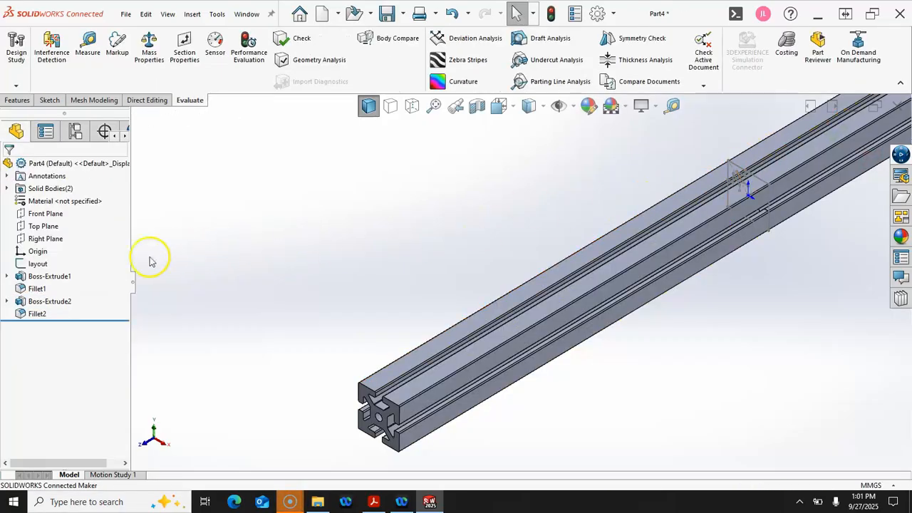
right_click(40, 264)
left_click(57, 232)
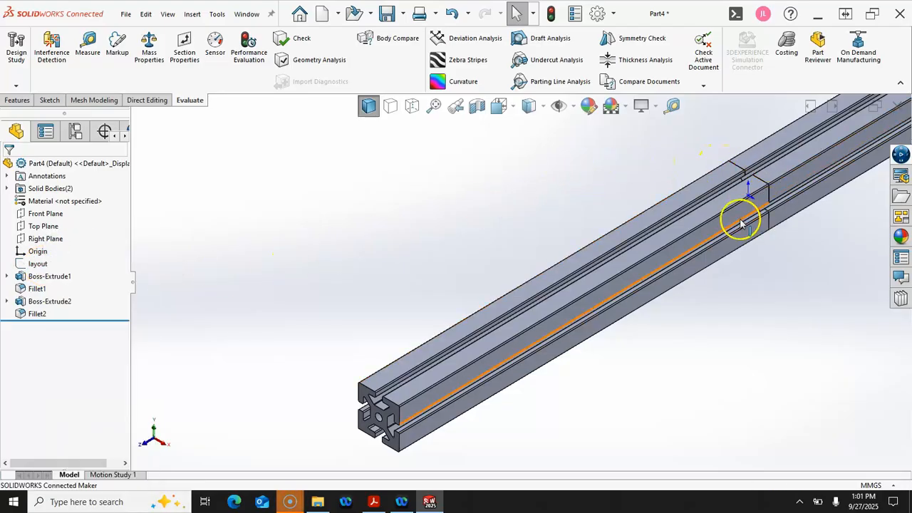
scroll(744, 218, "up", 4)
scroll(772, 196, "down", 2)
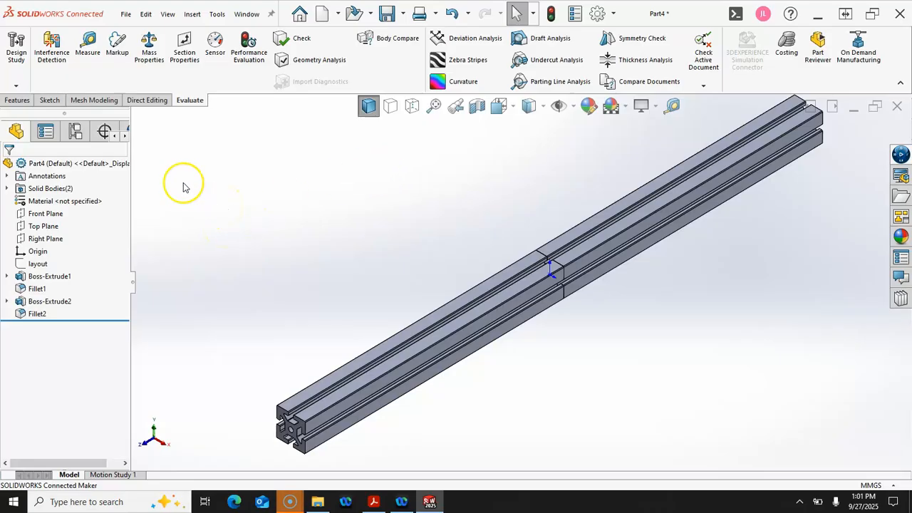
Check the 19.842 g mass, save the part as 3-4.SLDPRT, and close it
left_click(150, 53)
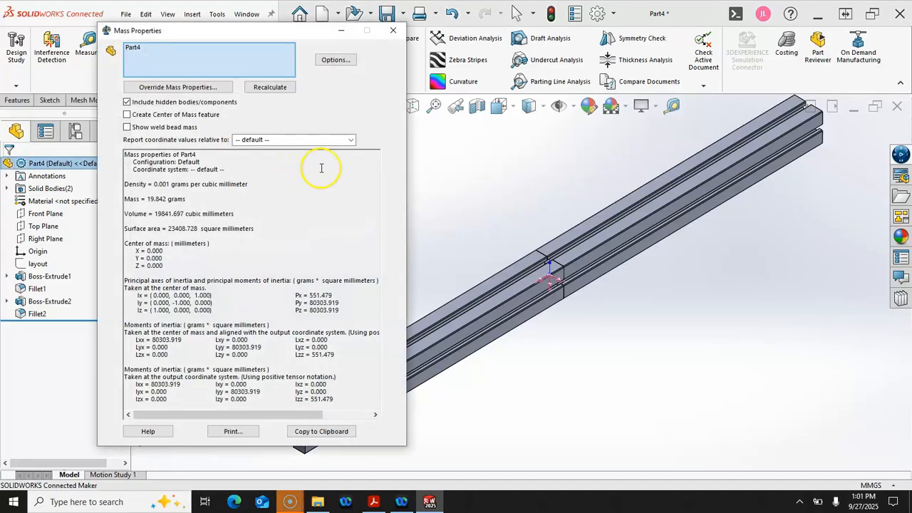
left_click(392, 30)
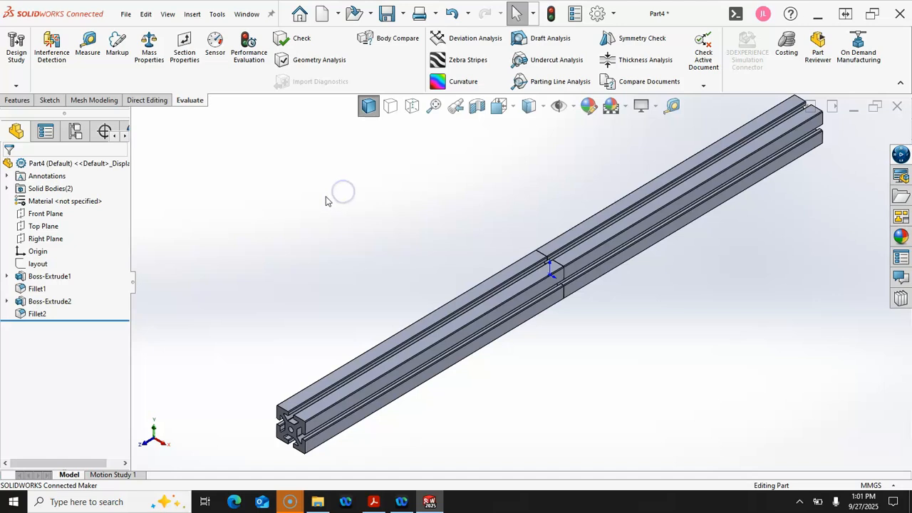
left_click(386, 13)
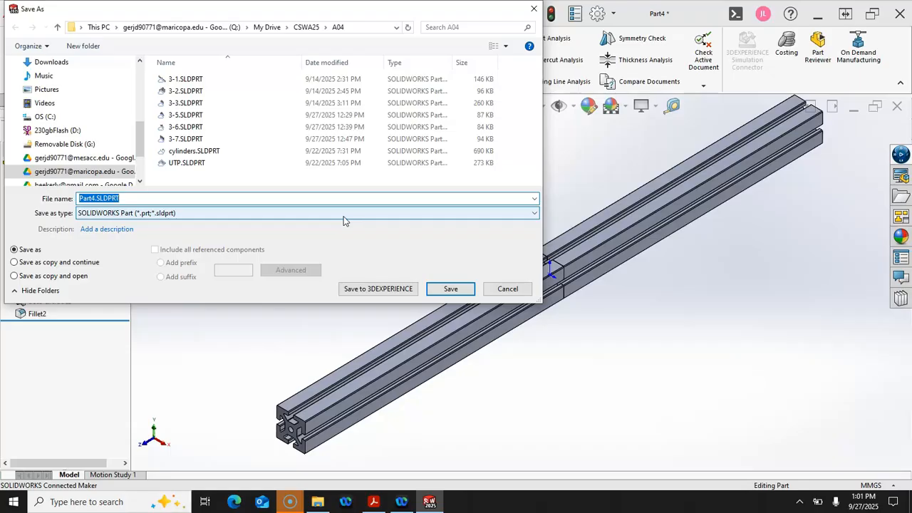
type("3-4")
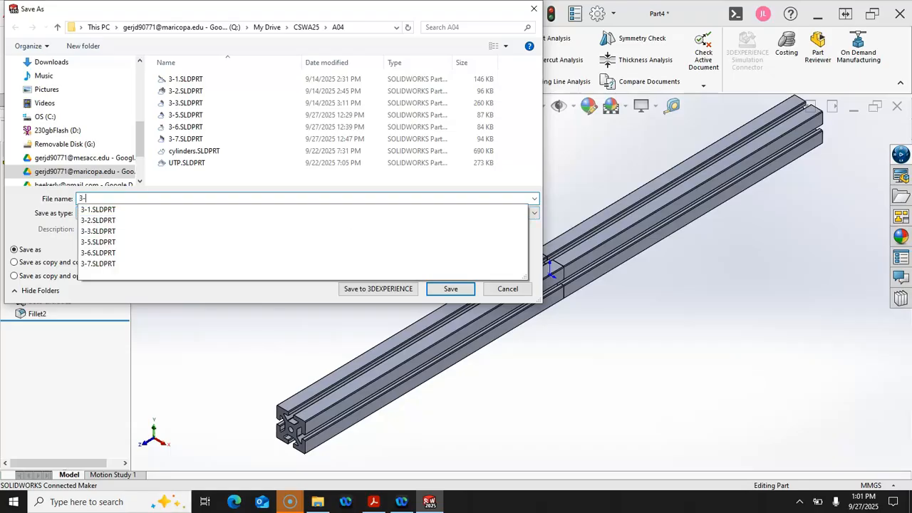
key("Return")
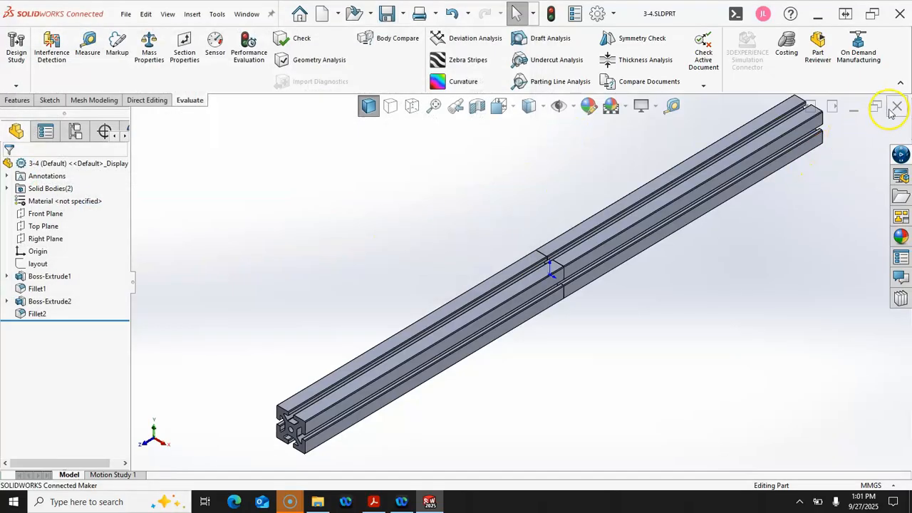
left_click(896, 107)
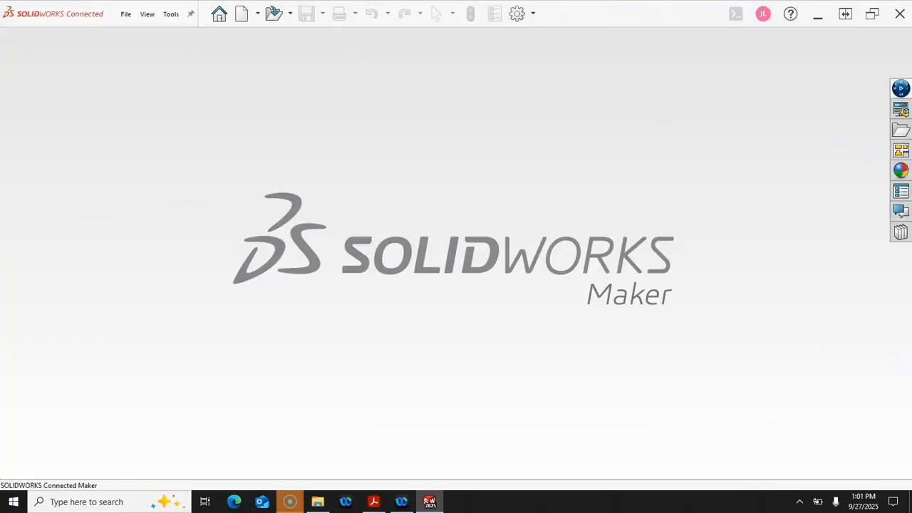
mouse_move(911, 116)
left_mouse_down()
mouse_move(688, 115)
mouse_move(432, 8)
mouse_move(552, 25)
mouse_move(583, 15)
left_mouse_up()
scroll(590, 172, "down", 5)
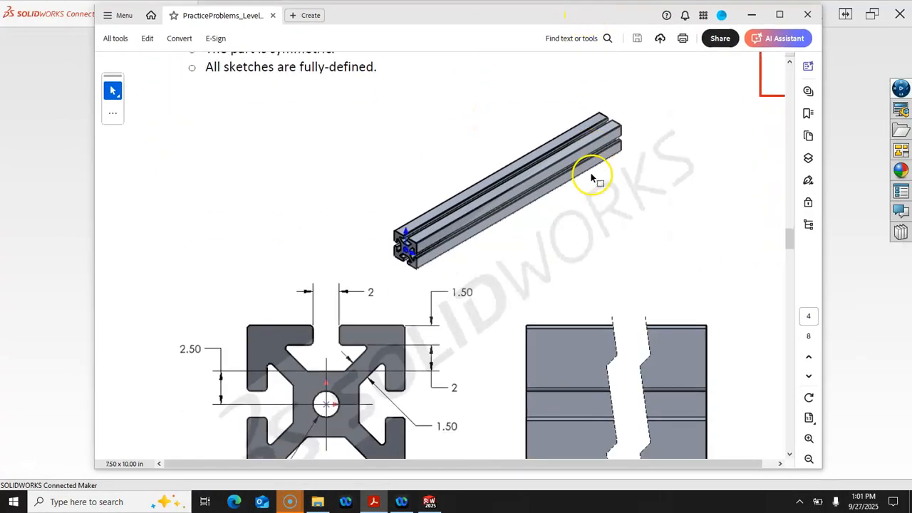
scroll(590, 170, "down", 10)
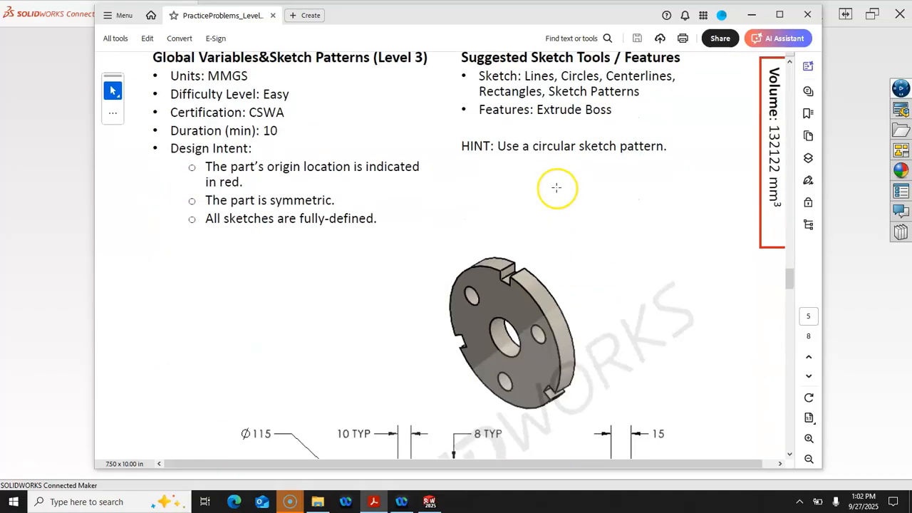
scroll(556, 191, "down", 10)
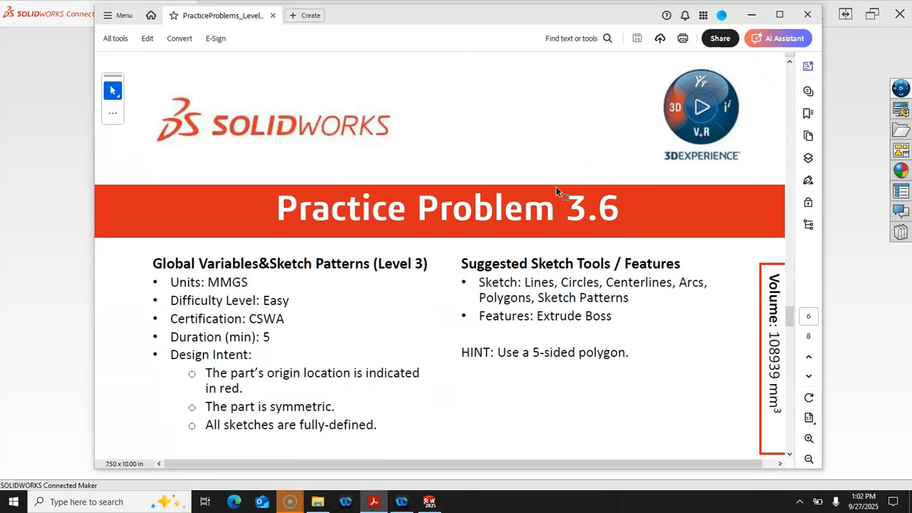
scroll(557, 191, "down", 10)
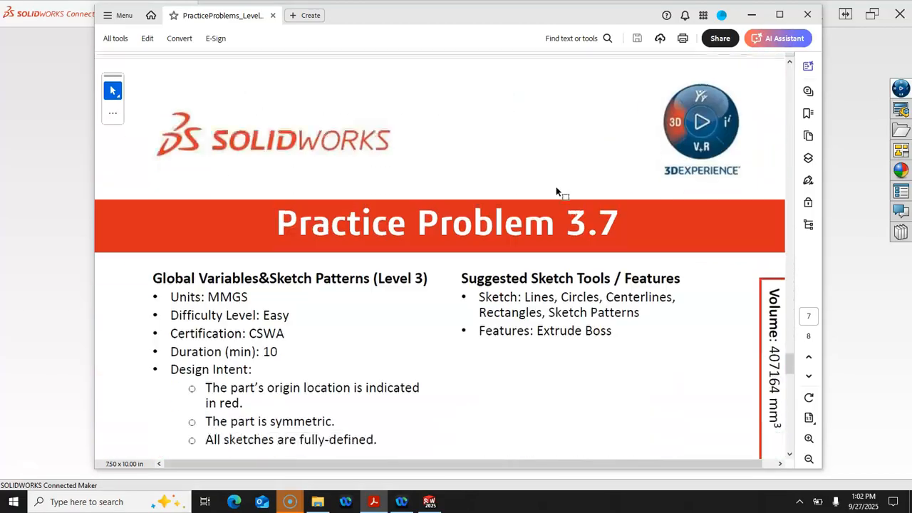
scroll(556, 186, "down", 10)
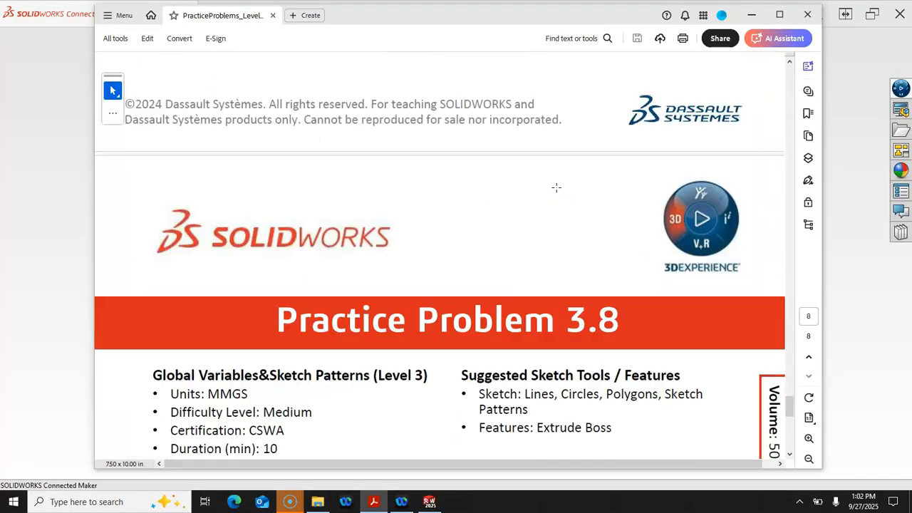
scroll(555, 186, "down", 6)
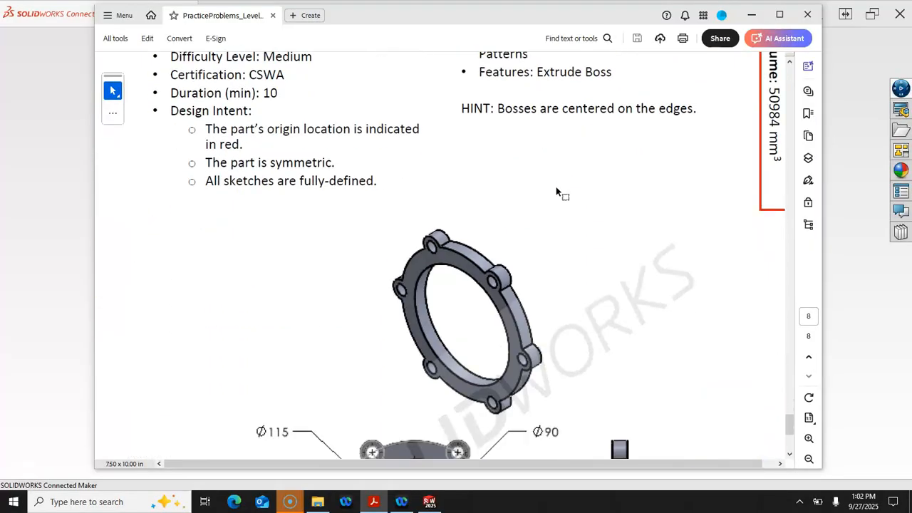
scroll(555, 188, "down", 1)
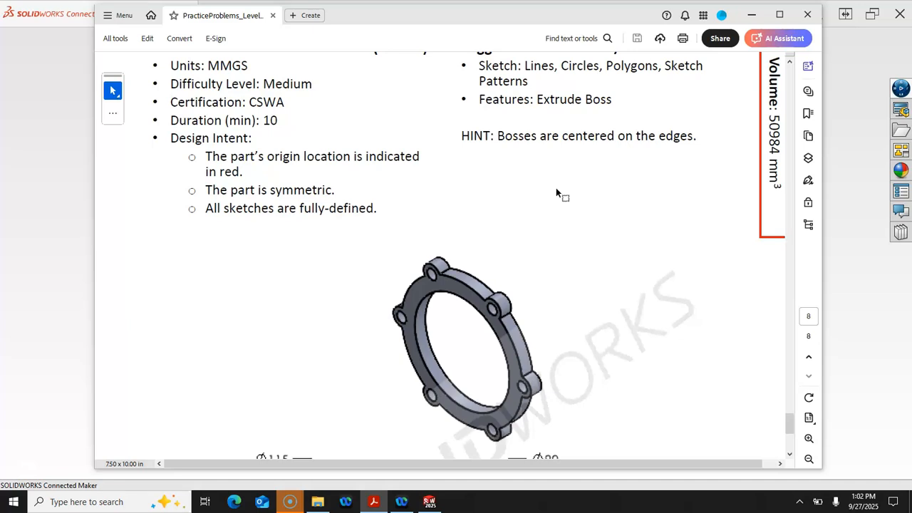
left_click(350, 89)
scroll(423, 183, "up", 1)
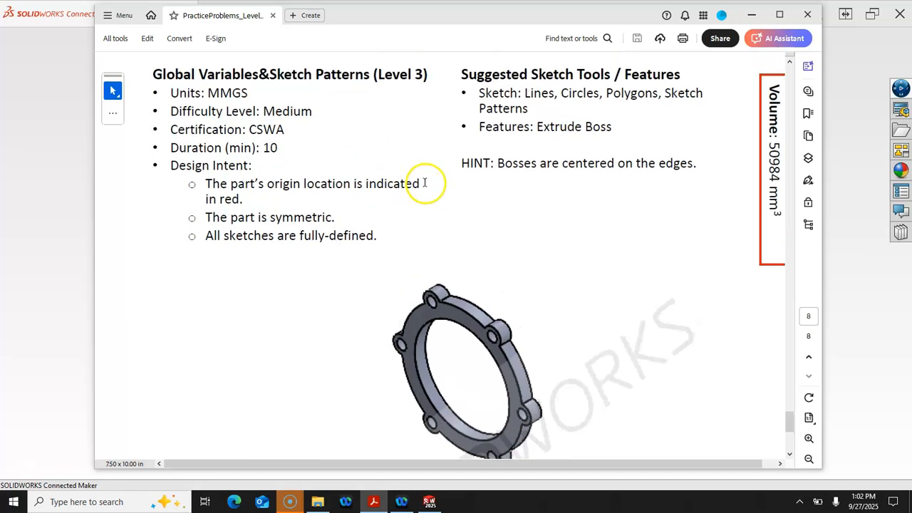
scroll(425, 183, "down", 5)
scroll(425, 182, "down", 1)
scroll(425, 181, "up", 6)
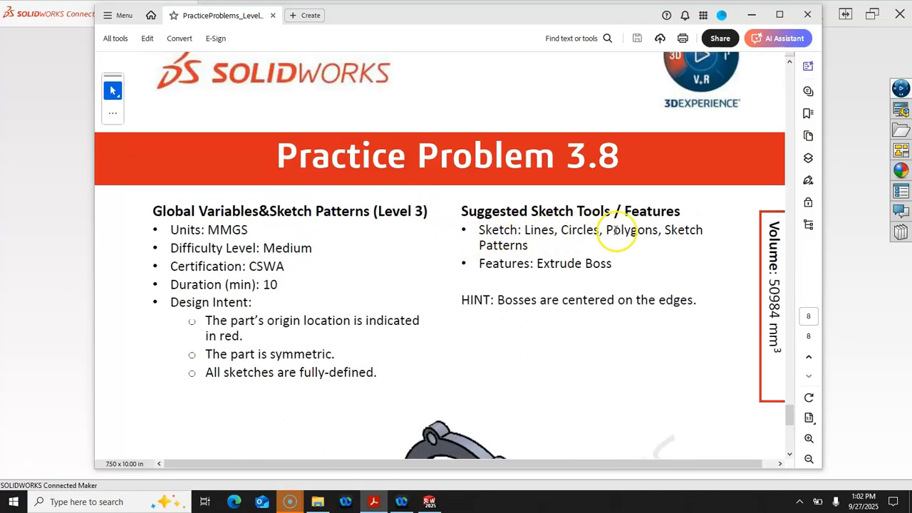
scroll(692, 239, "down", 6)
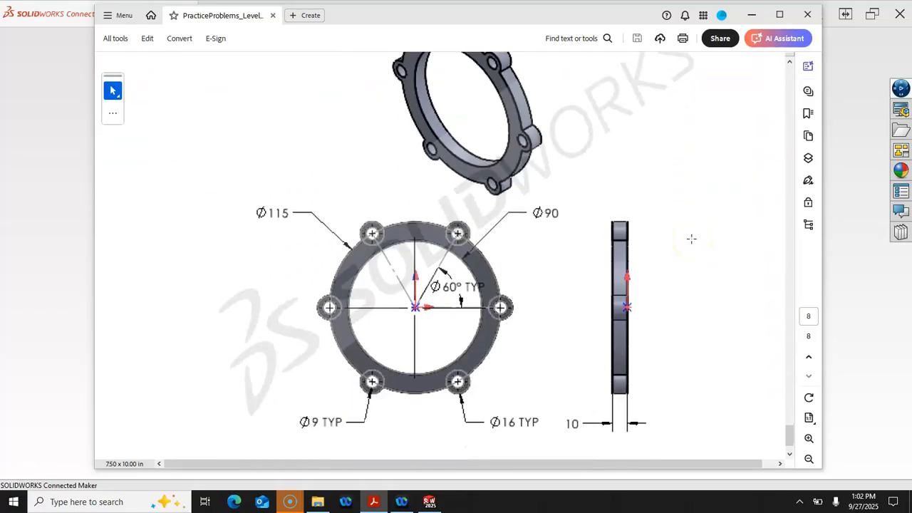
scroll(691, 239, "up", 6)
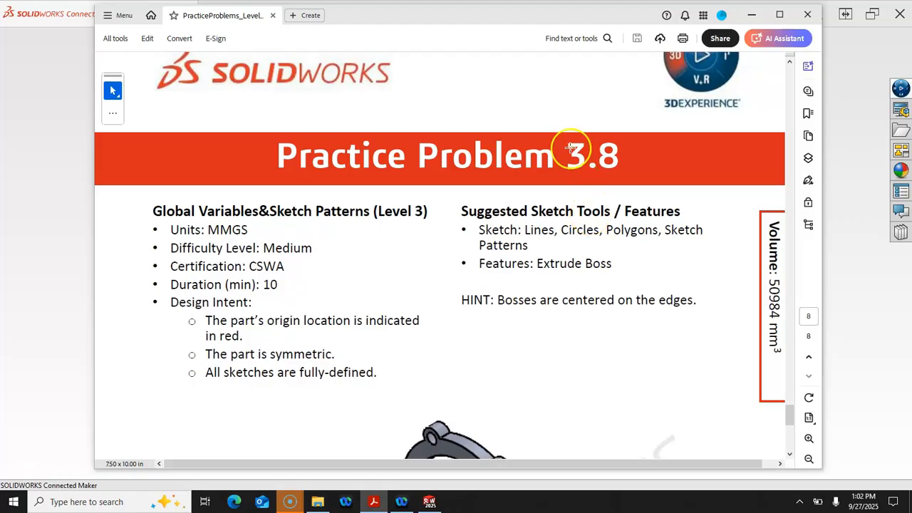
left_click_drag(487, 21, 911, 85)
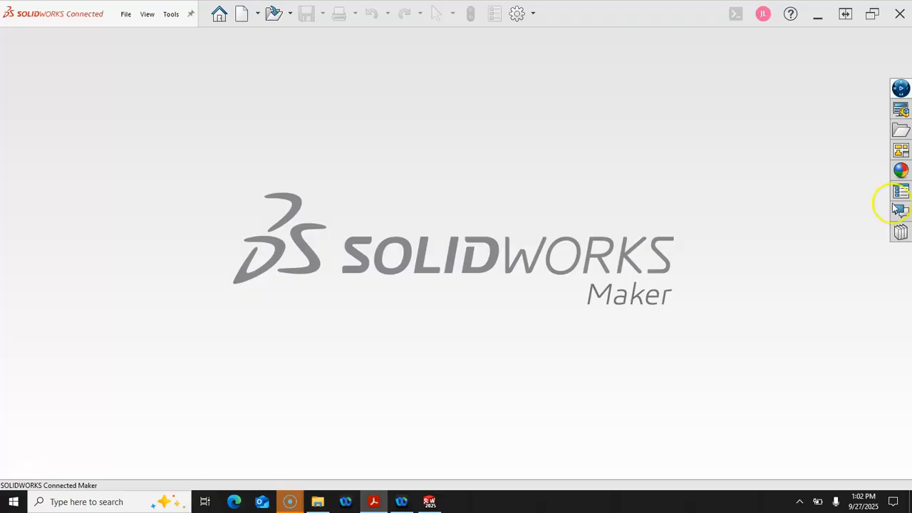
Create Part5 from the mPart mm template and get the Circle sketch tool ready
left_click(242, 13)
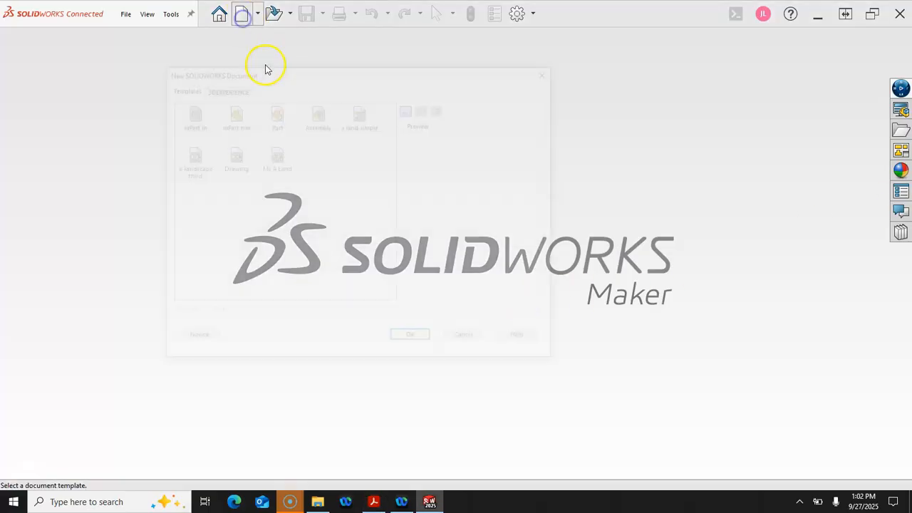
left_click(227, 115)
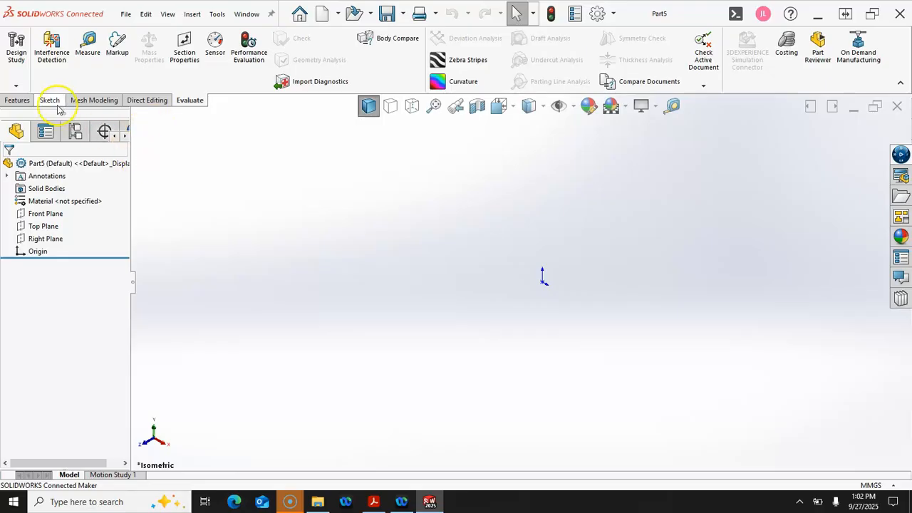
left_click(50, 101)
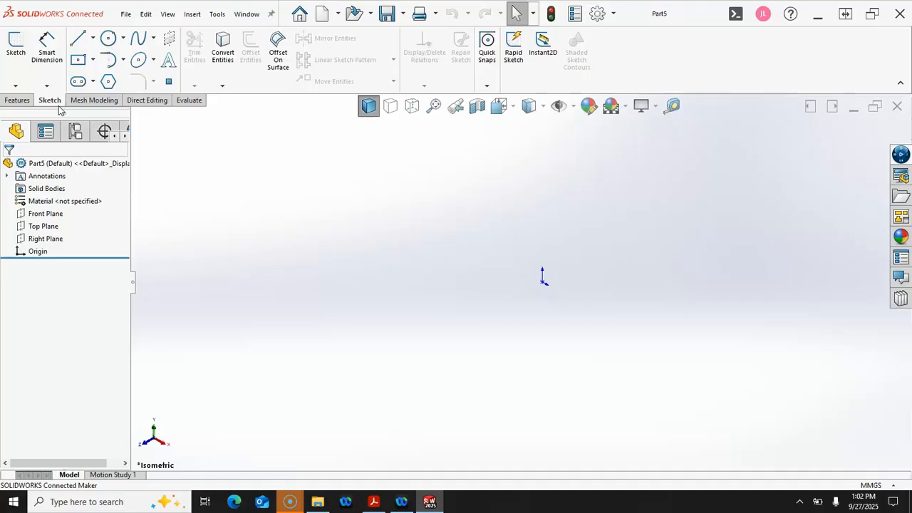
left_click(108, 37)
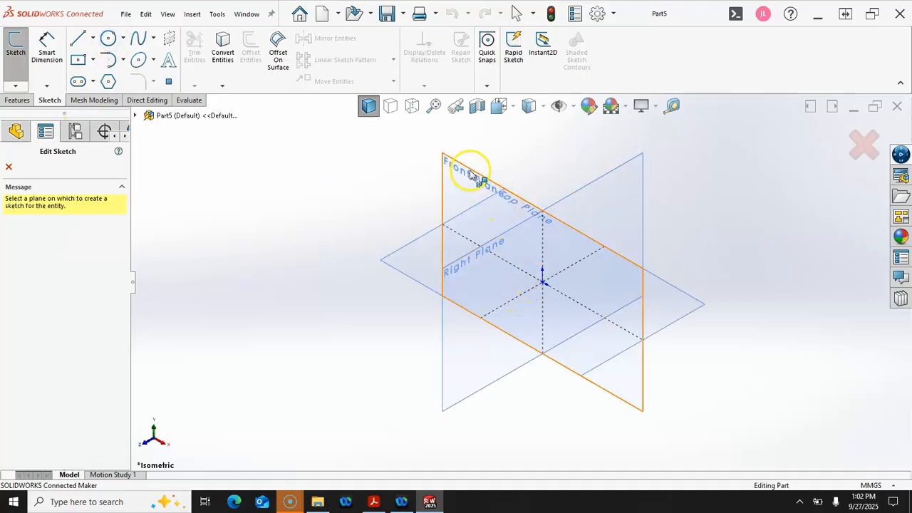
Sketch two concentric circles centred on the origin on the Front Plane
left_click(470, 173)
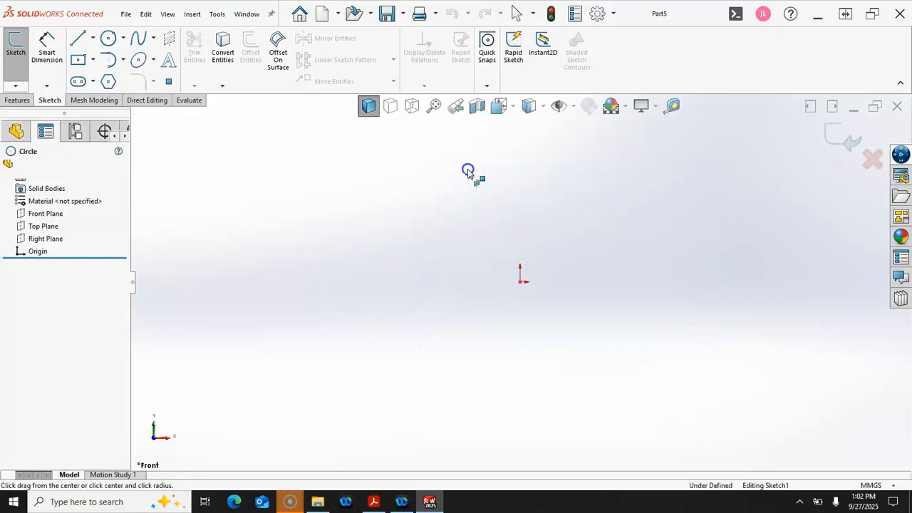
left_click(521, 280)
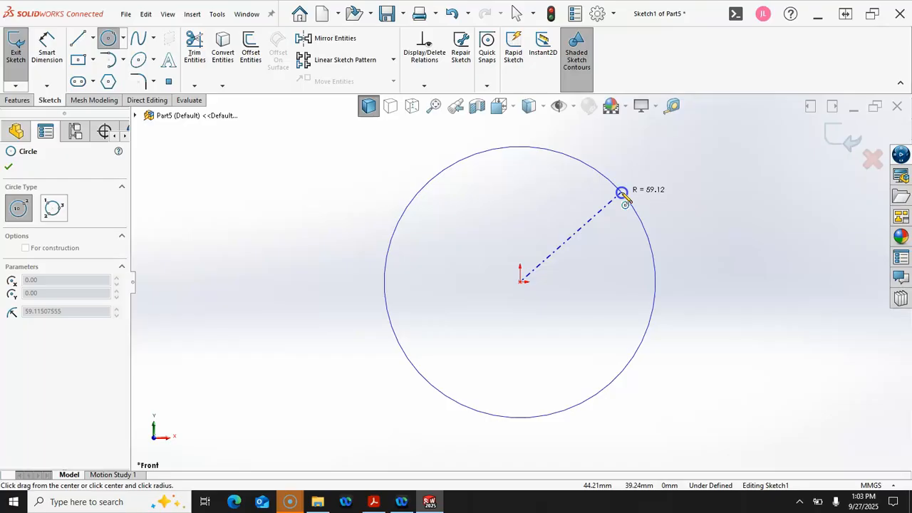
left_click(585, 220)
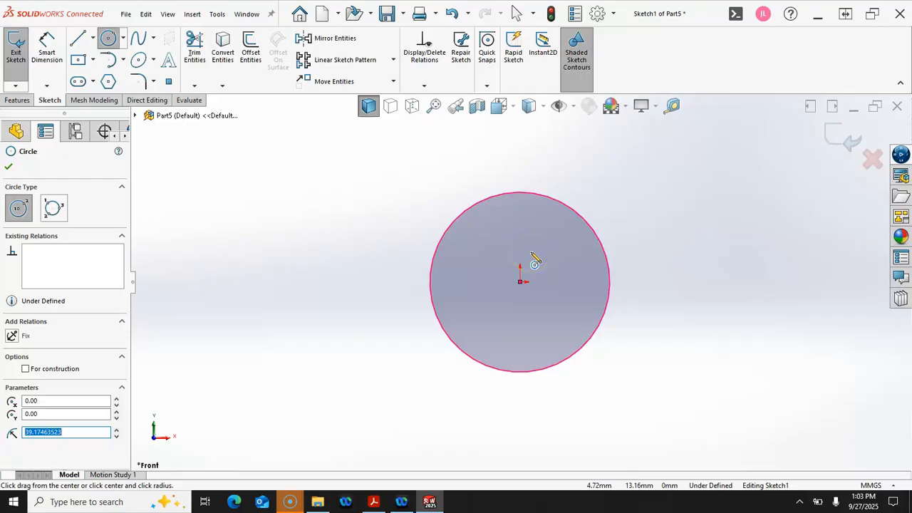
left_click(521, 280)
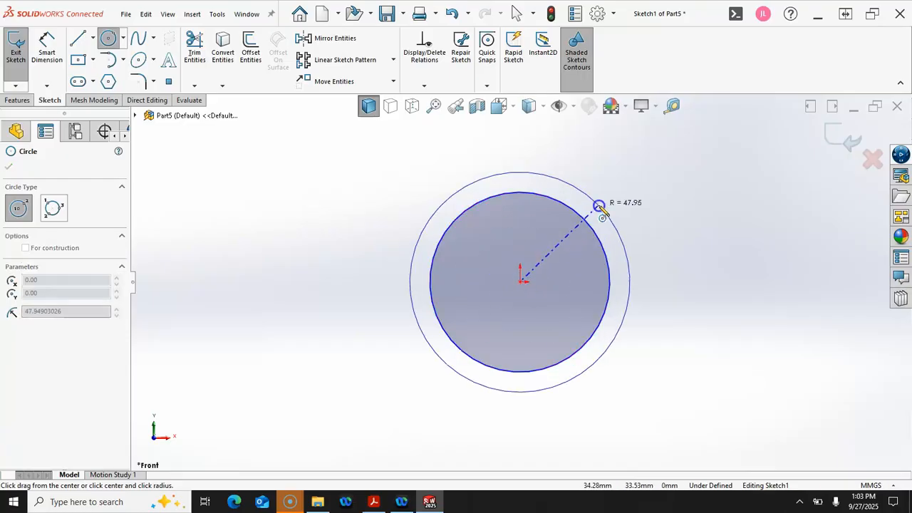
left_click(599, 206)
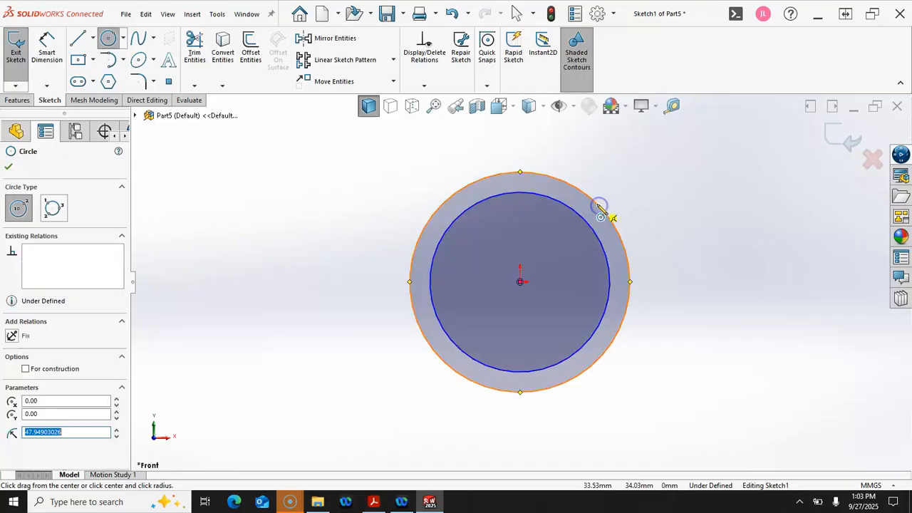
Dimension the outer circle Ø115 and the inner circle Ø90
left_click(50, 44)
left_click(414, 261)
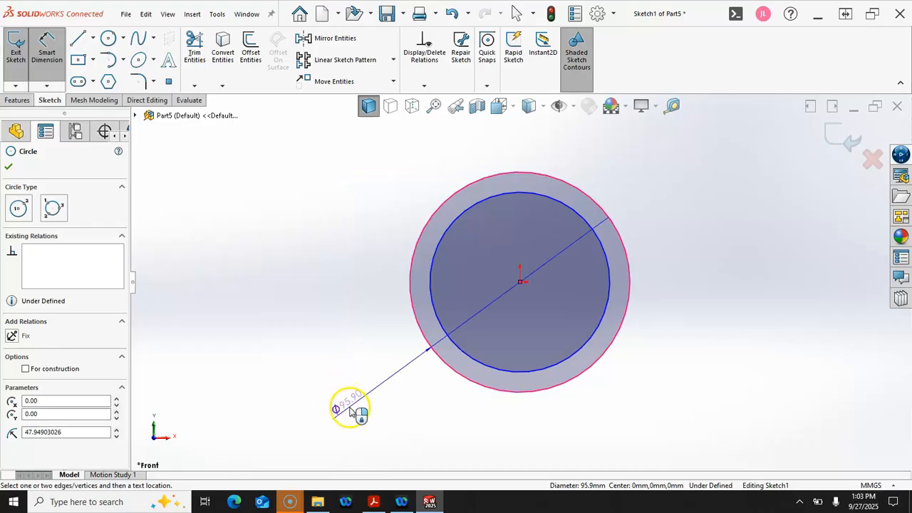
left_click(349, 410)
type("115")
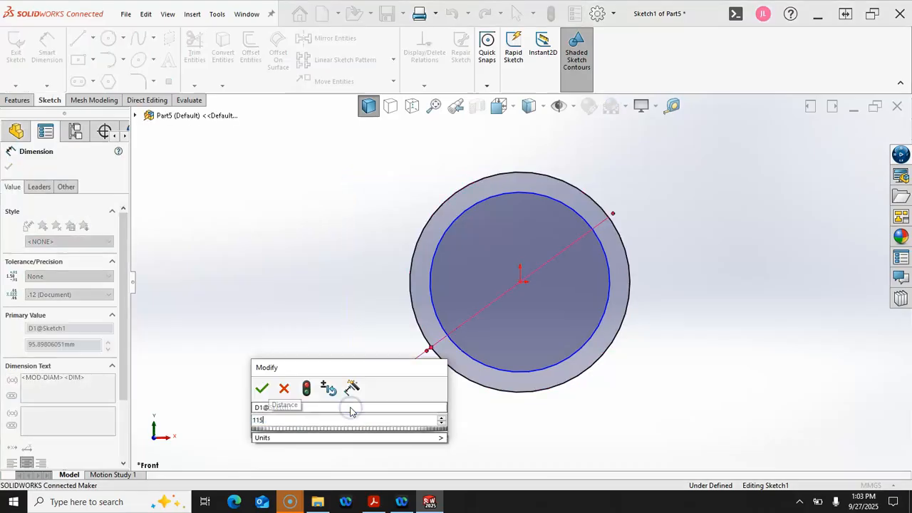
key("Return")
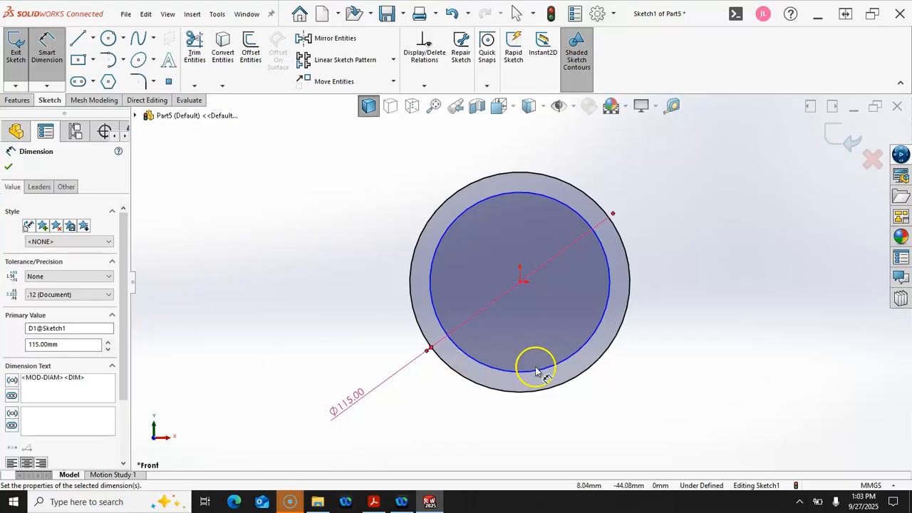
left_click(539, 371)
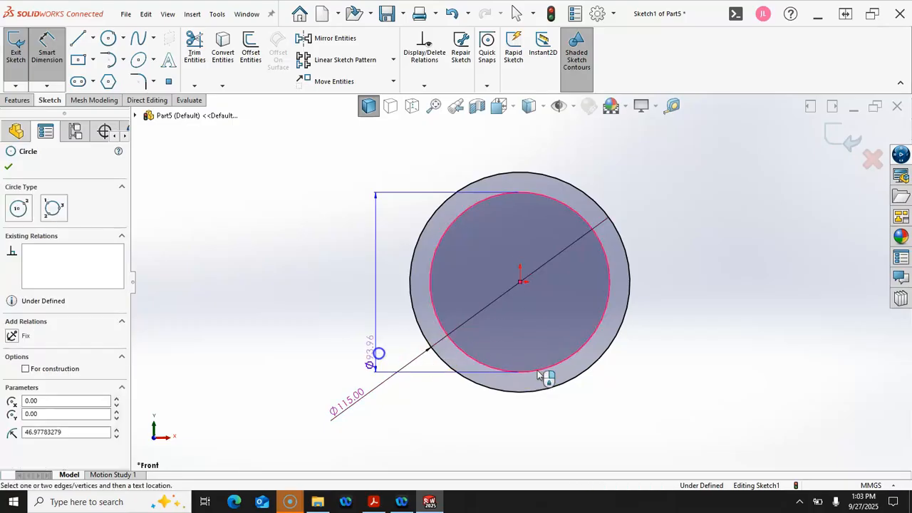
left_click(335, 393)
left_click(335, 394)
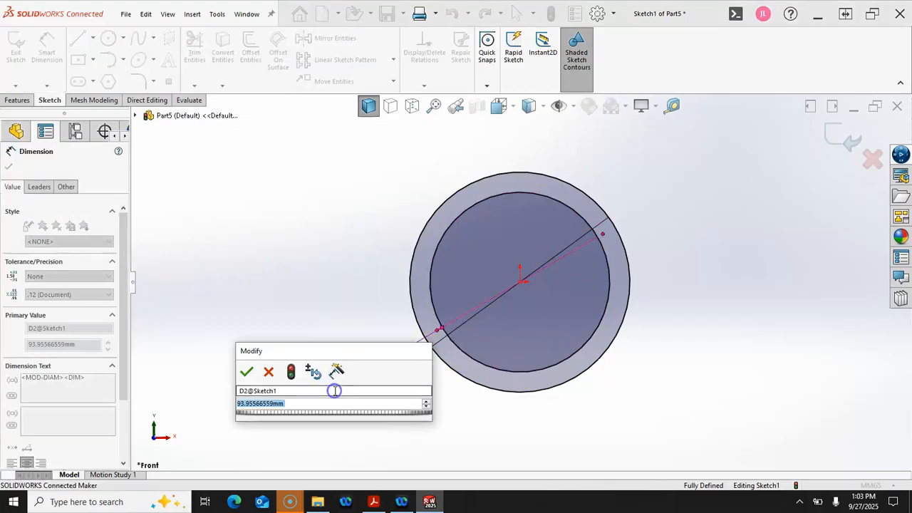
type("90")
key("Return")
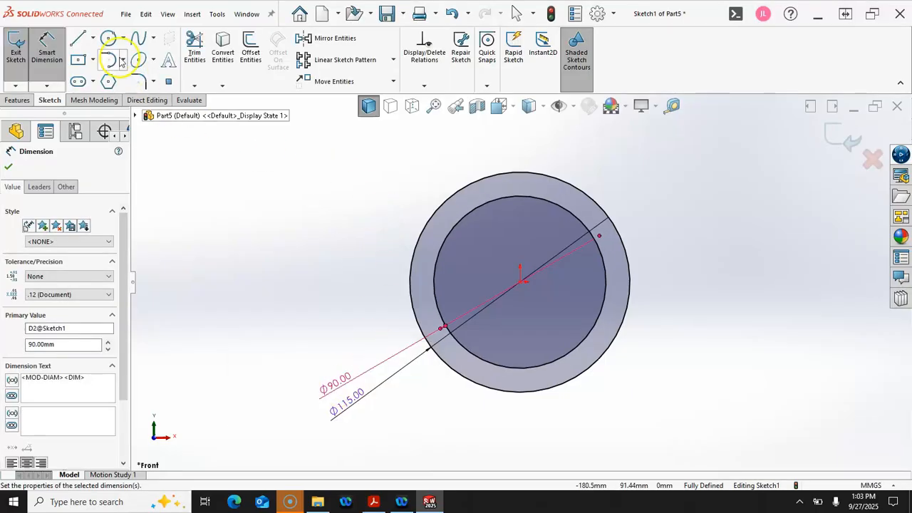
Draw two small concentric circles centred on the outer circle's right quadrant
left_click(108, 39)
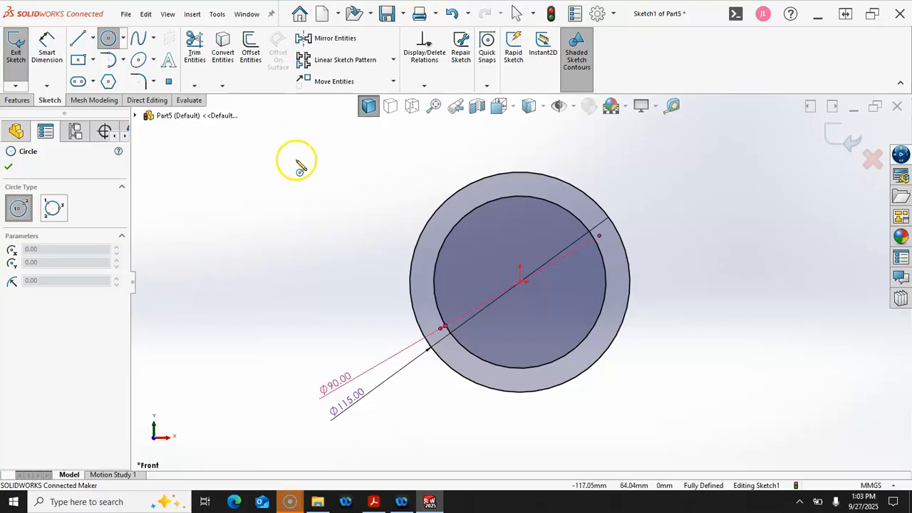
left_click(630, 283)
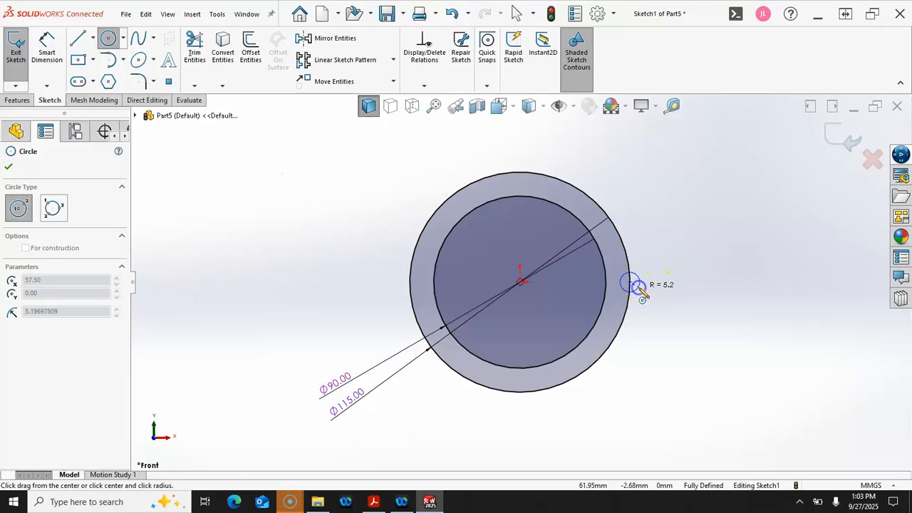
left_click(635, 286)
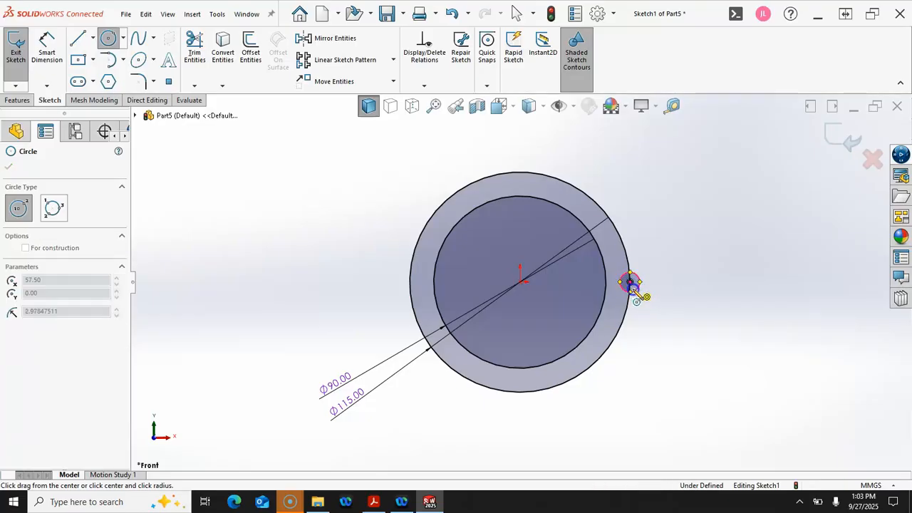
left_click(638, 302)
right_click(690, 223)
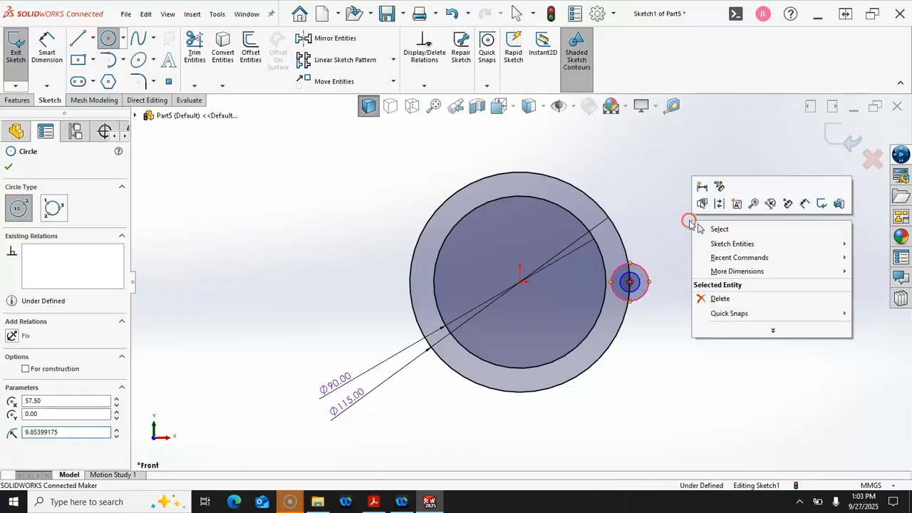
left_click(721, 230)
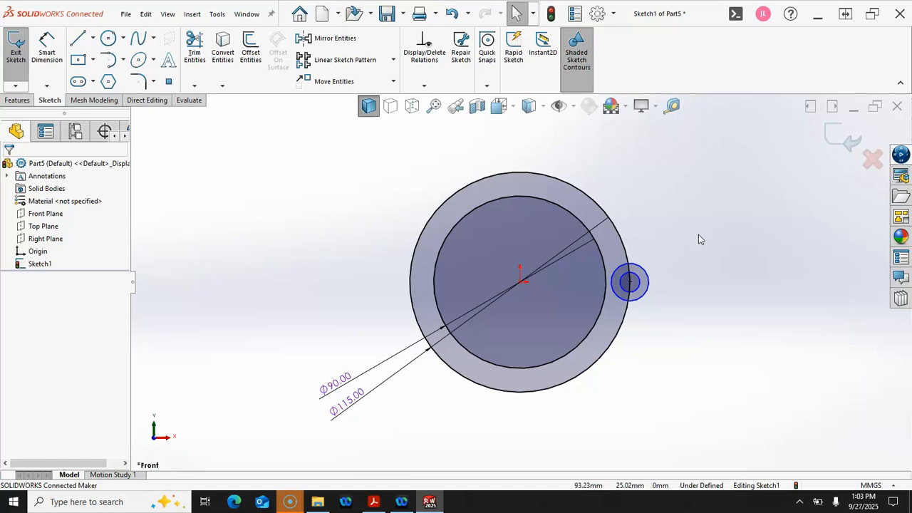
Dimension the lug circles Ø16 and Ø9
left_click(44, 40)
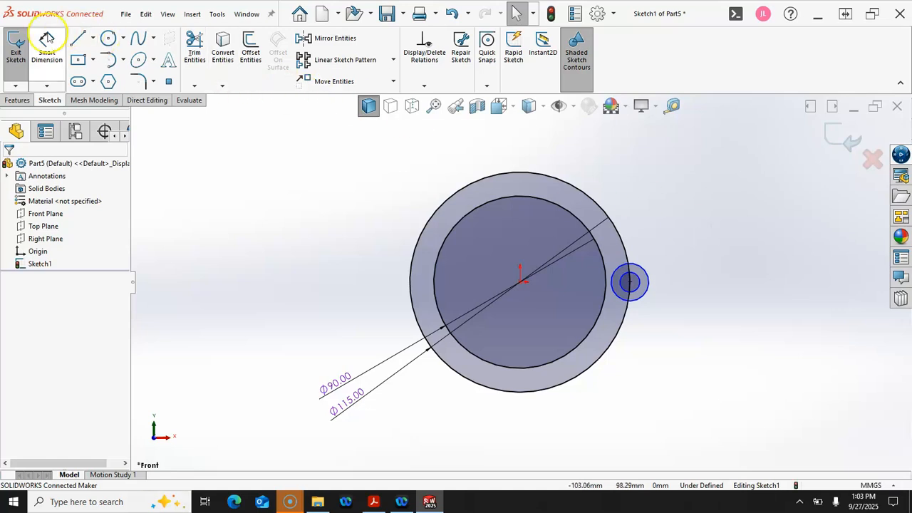
left_click(647, 303)
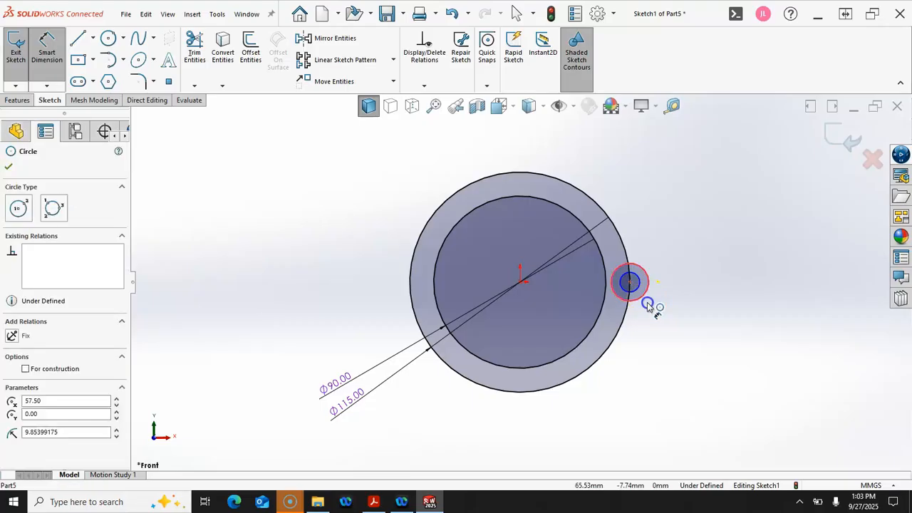
left_click(686, 352)
type("16")
key("Return")
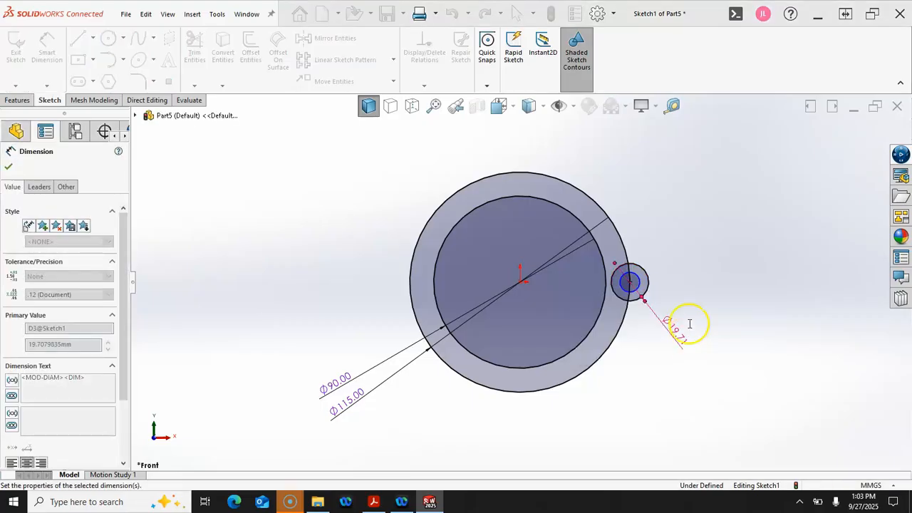
left_click(637, 287)
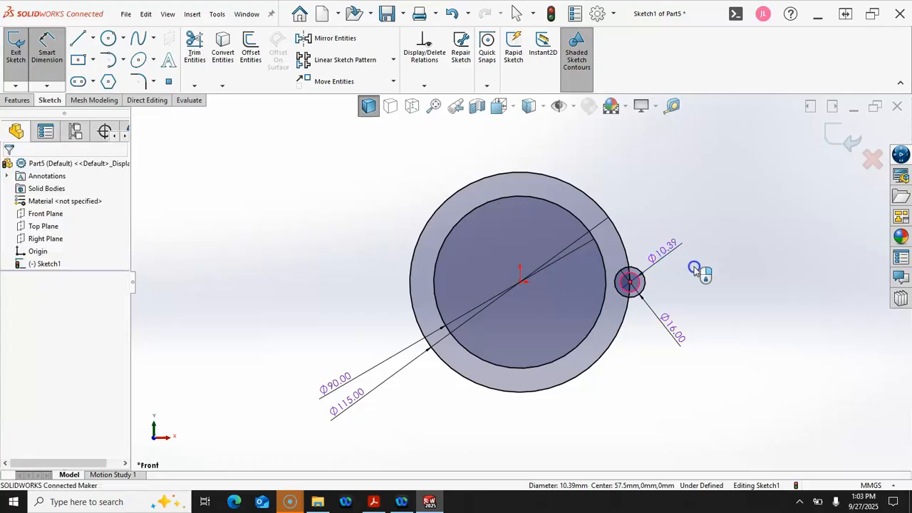
left_click(694, 269)
type("9")
key("Return")
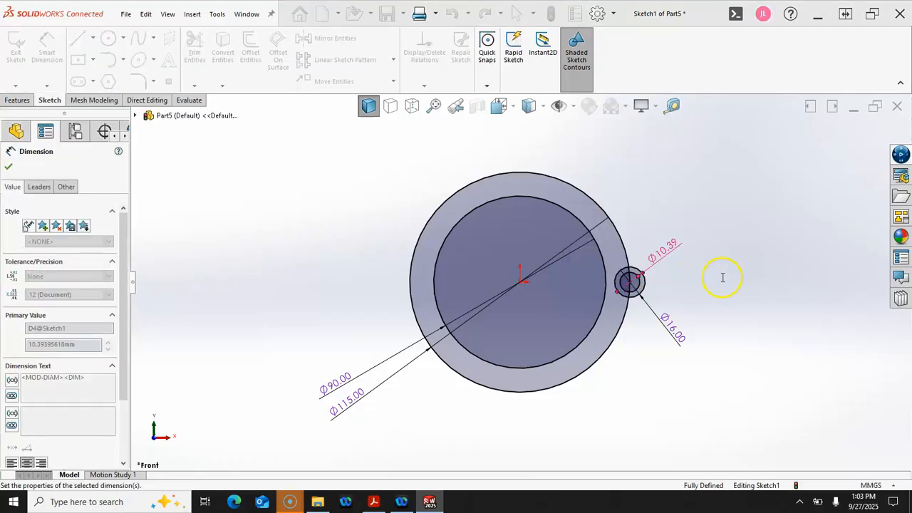
right_click(730, 276)
left_click(759, 310)
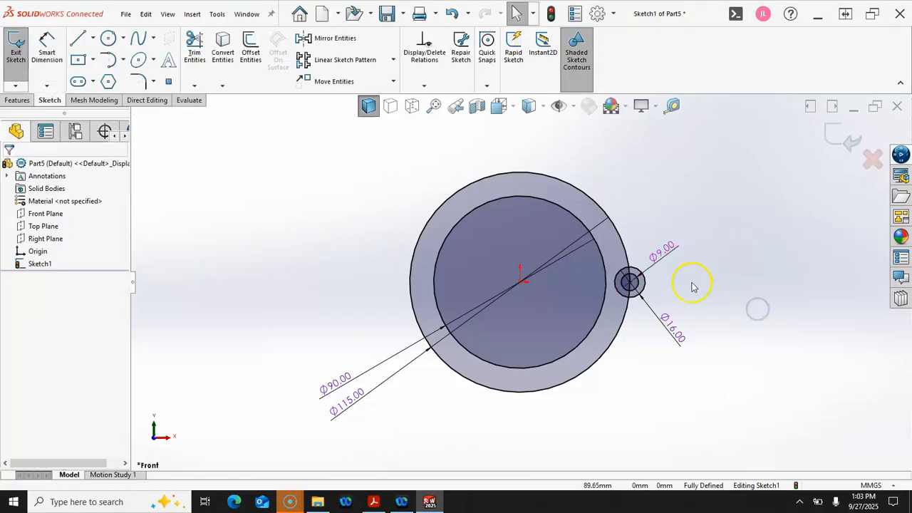
Select both lug circles for a sketch pattern
scroll(634, 308, "down", 3)
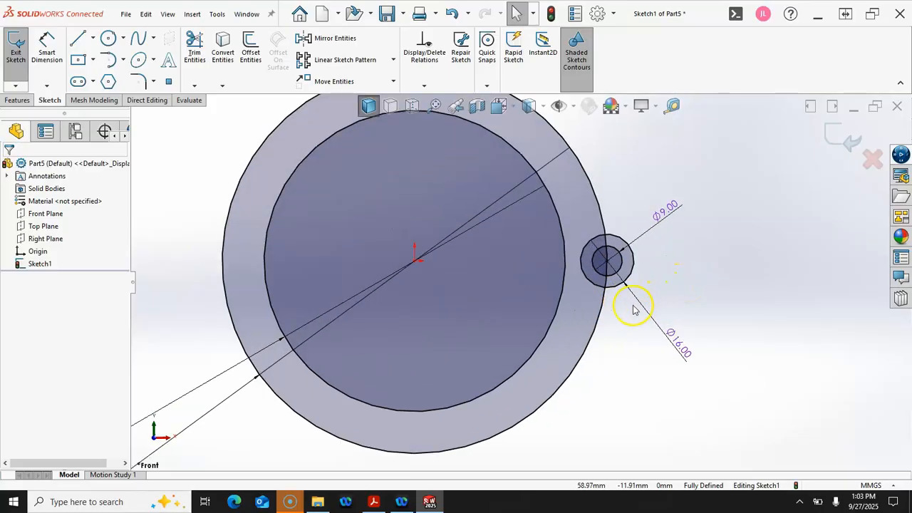
left_click(618, 270)
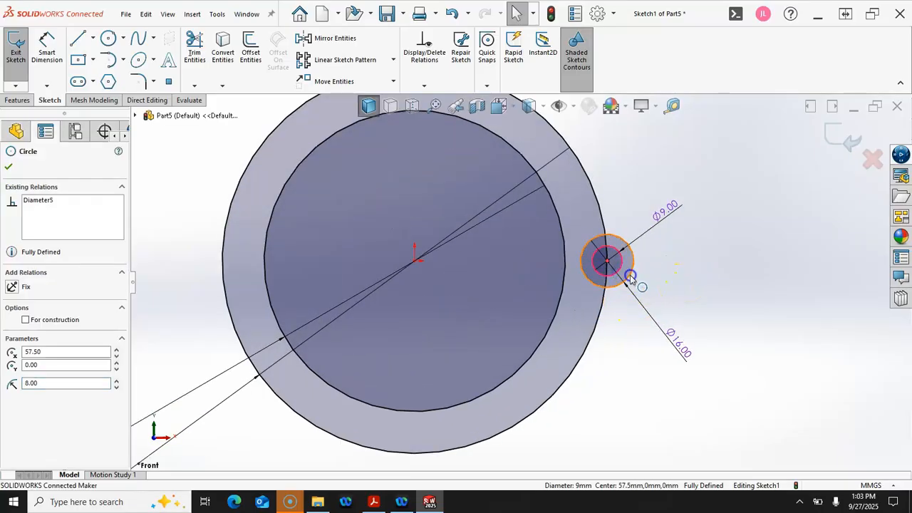
left_click(632, 275, "ctrl")
scroll(708, 308, "up", 2)
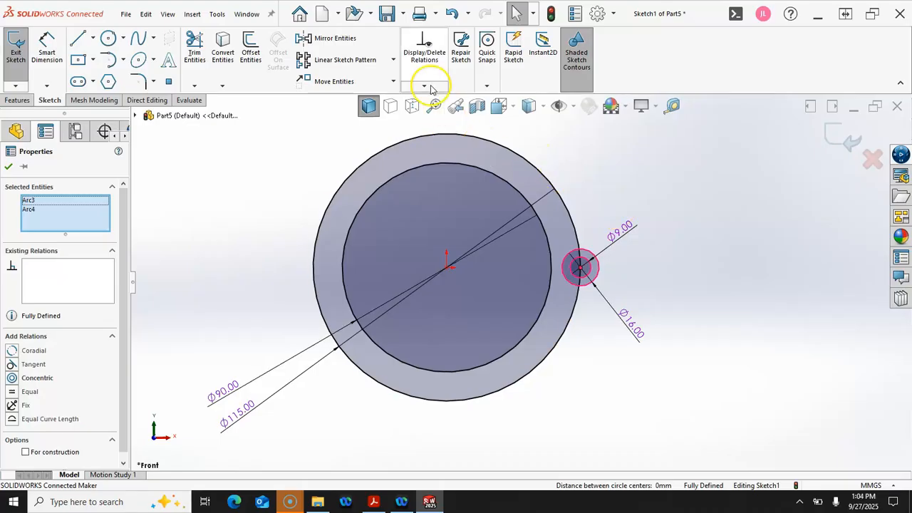
left_click(392, 59)
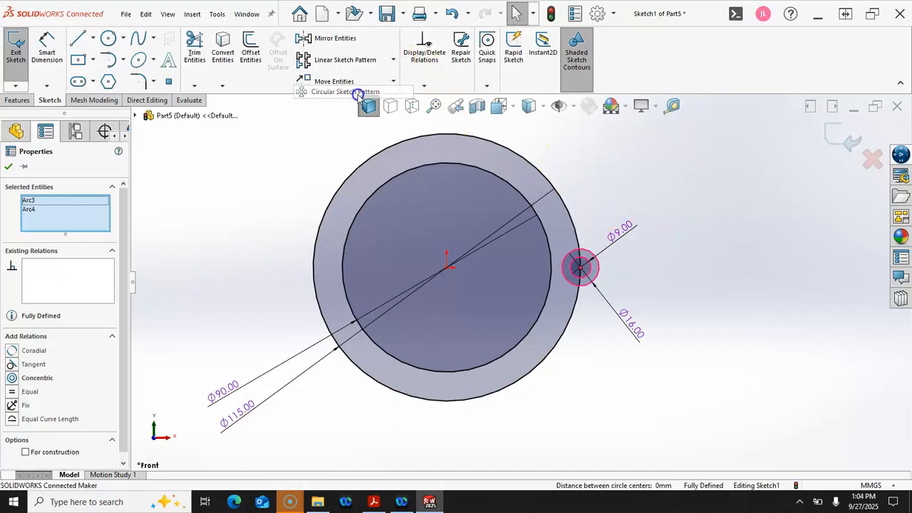
Circular-pattern the lug circles six times, equally spaced around the origin
left_click(362, 92)
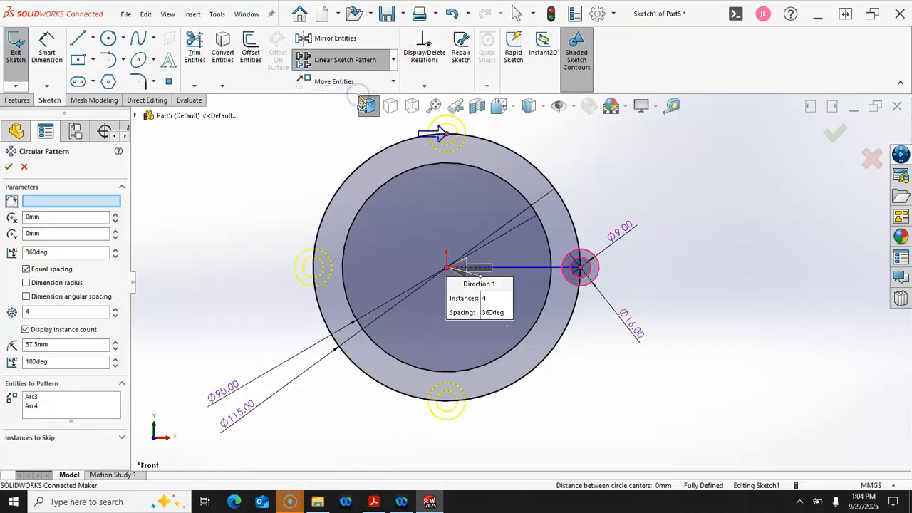
left_click(91, 201)
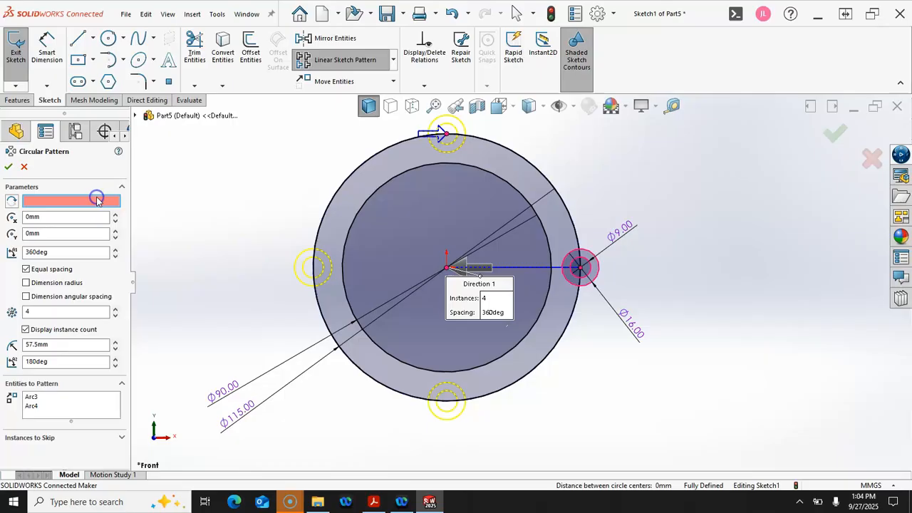
left_click(446, 269)
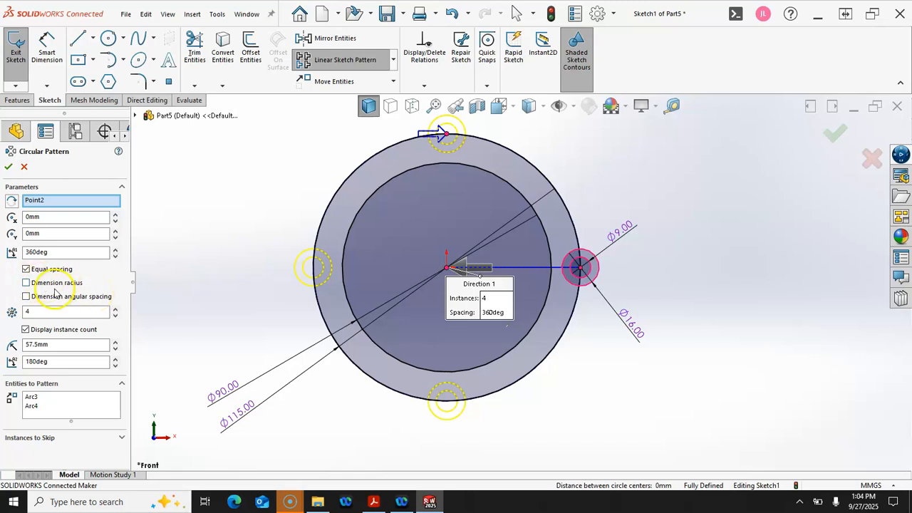
left_click(114, 307)
left_click(114, 308)
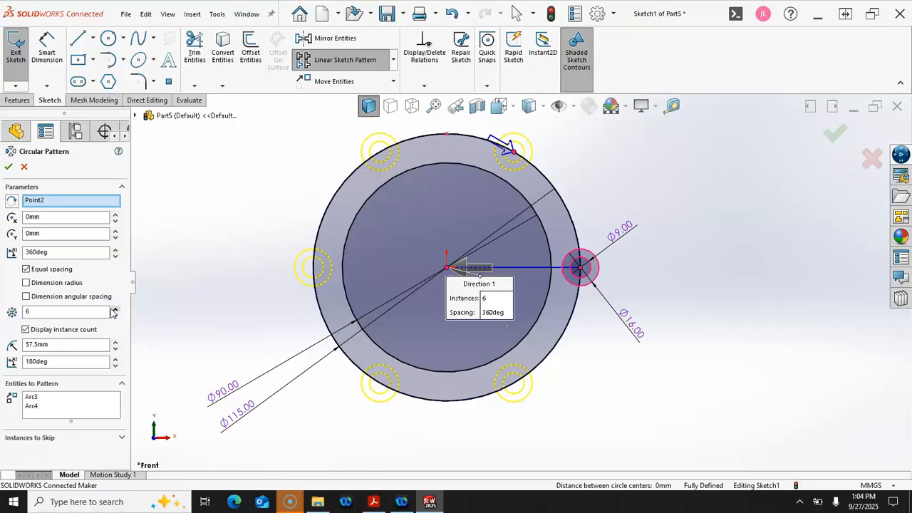
left_click(9, 166)
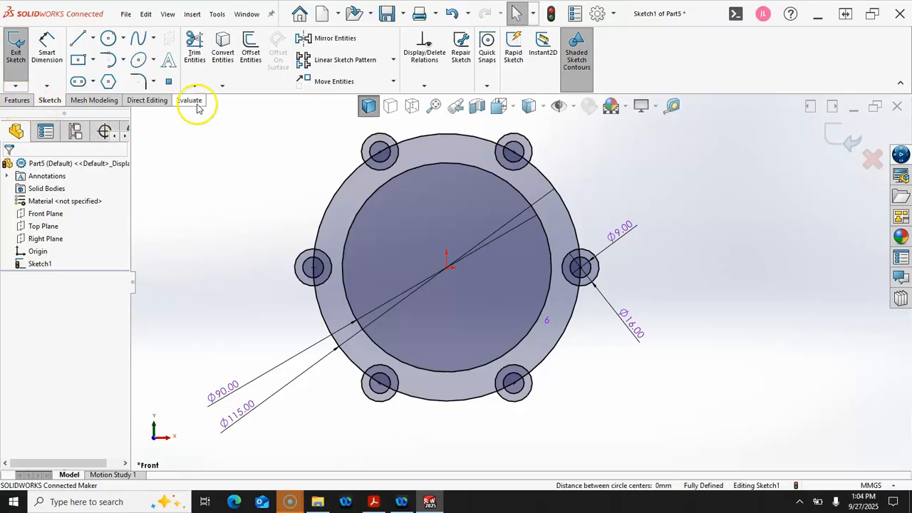
Start Trim Entities and cancel it without trimming
left_click(194, 46)
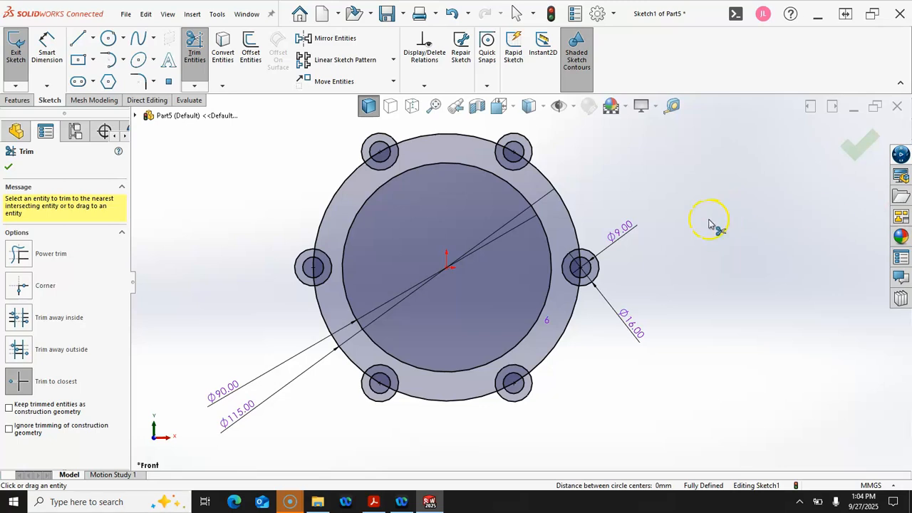
key("Escape")
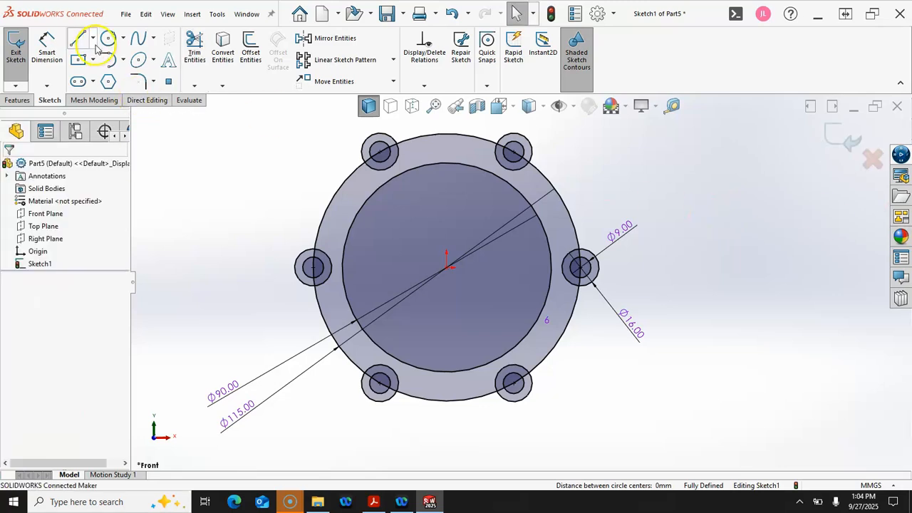
left_click(18, 99)
Start a boss extrude and pick the ring plus the top, right, lower and left lug regions
left_click(21, 49)
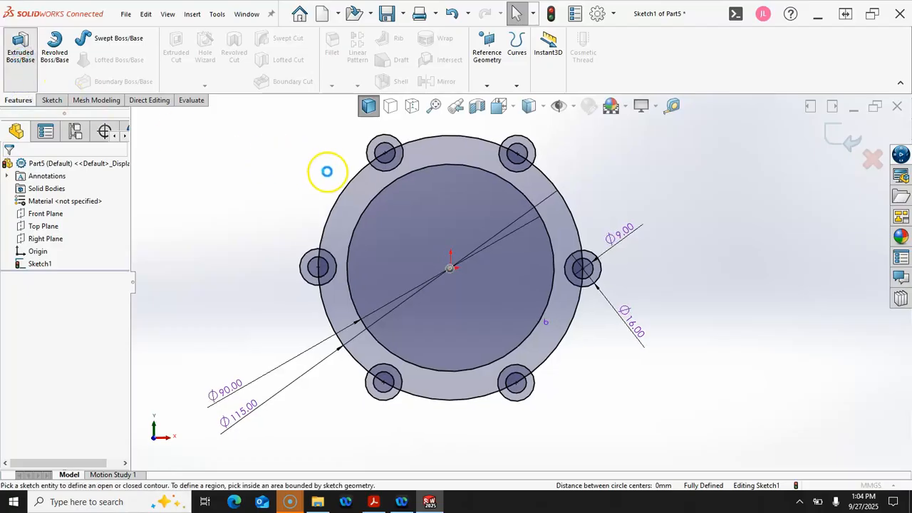
left_click(477, 213)
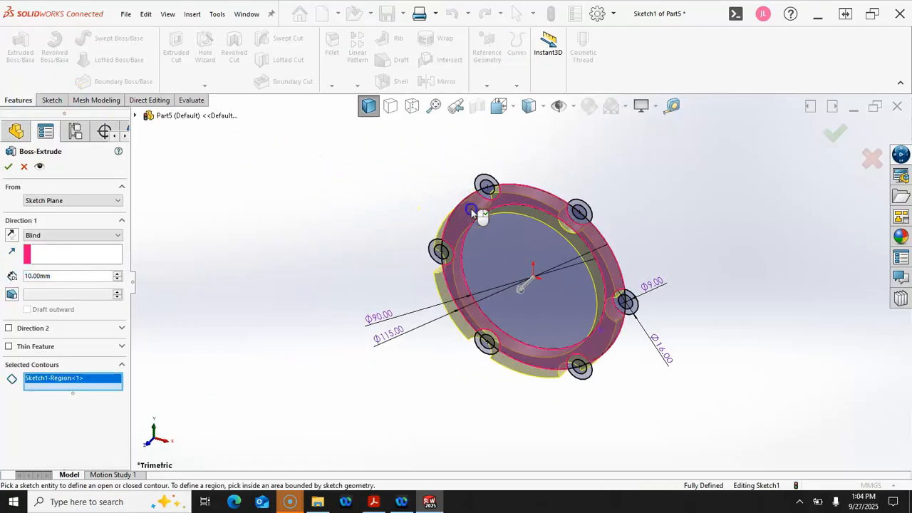
scroll(497, 202, "down", 2)
left_click(488, 185)
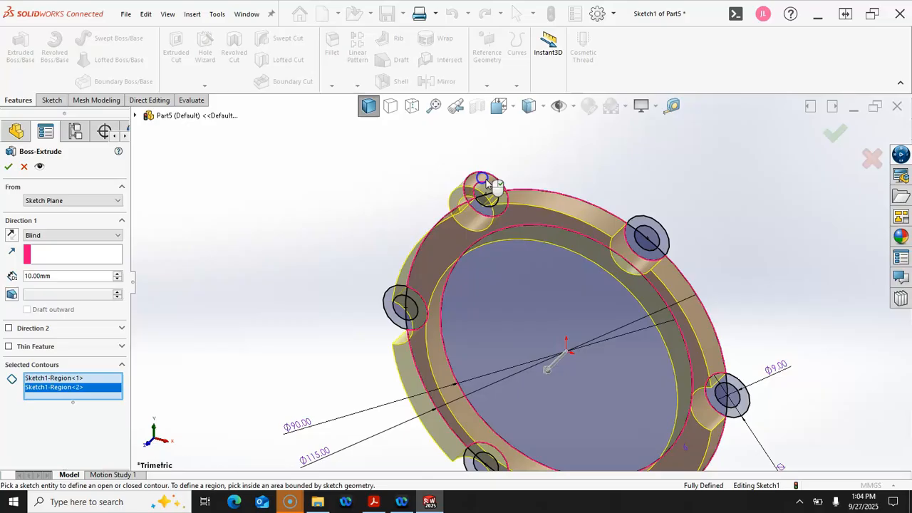
left_click(656, 229)
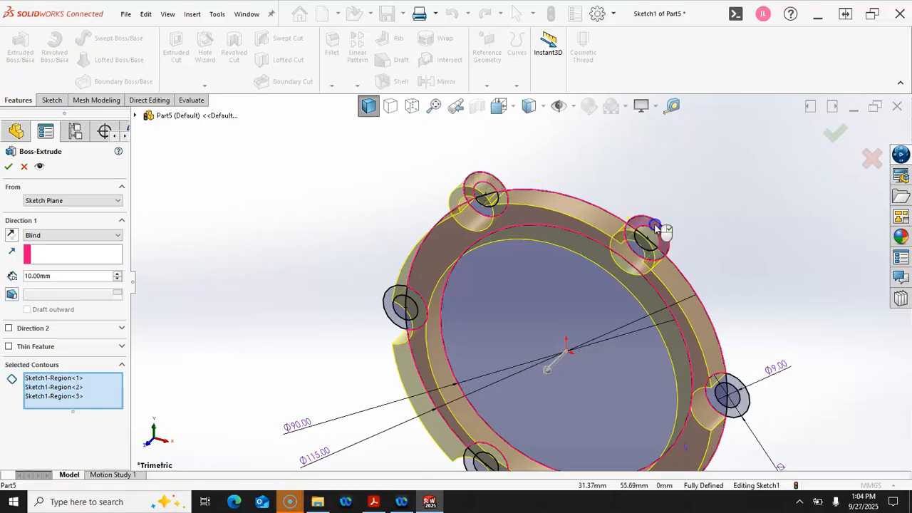
left_click(738, 387)
scroll(627, 406, "up", 3)
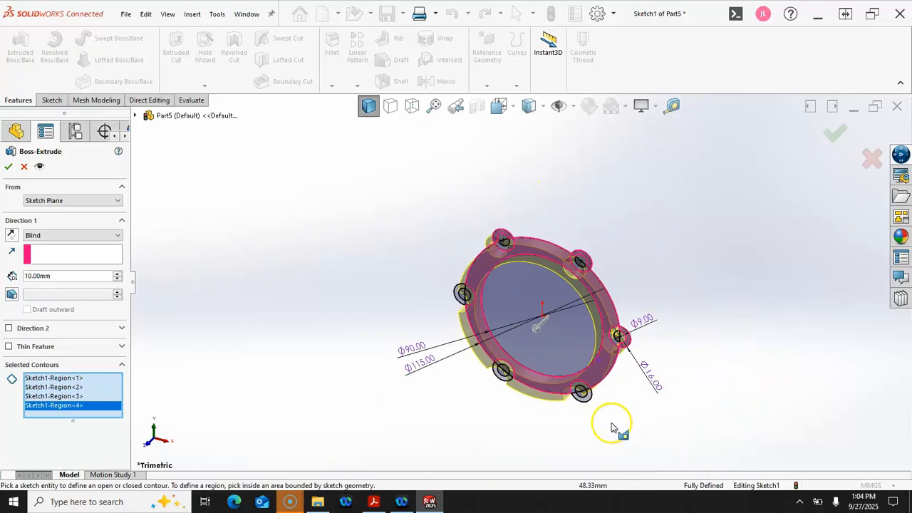
scroll(533, 367, "down", 4)
left_click(533, 319)
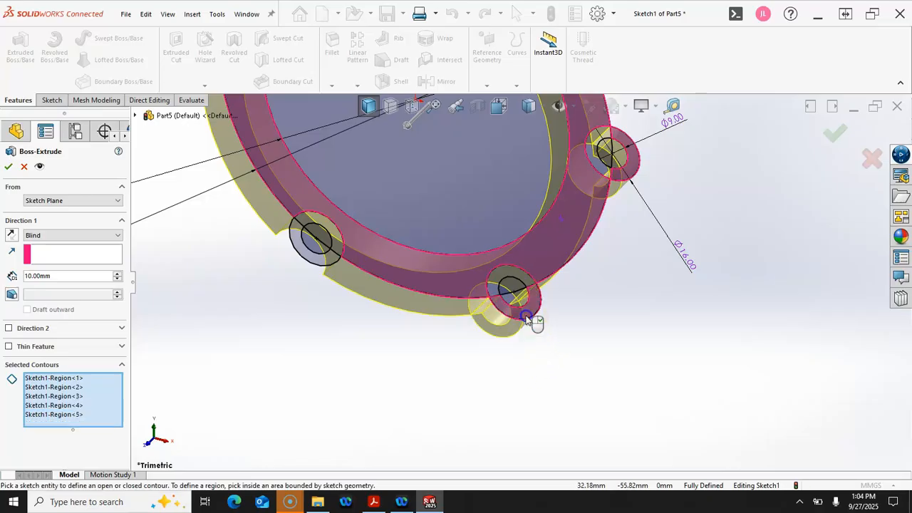
left_click(305, 260)
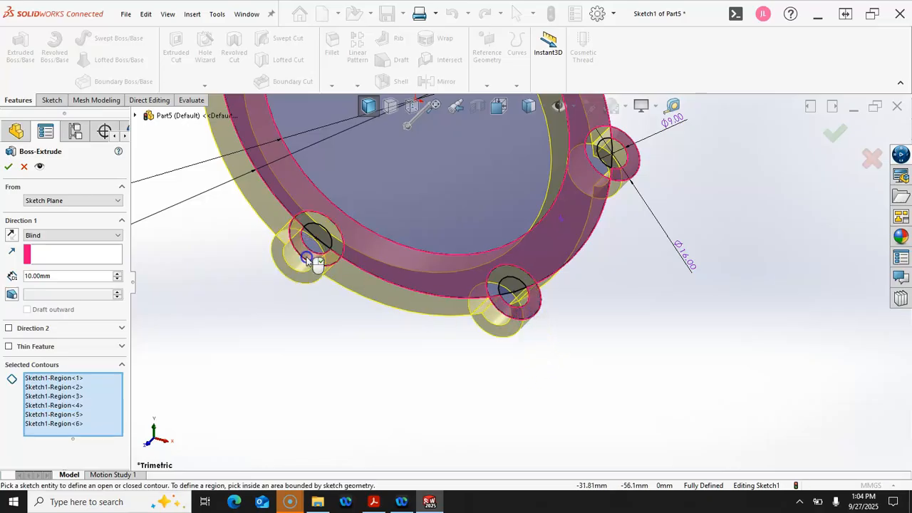
scroll(315, 261, "up", 3)
scroll(385, 174, "down", 4)
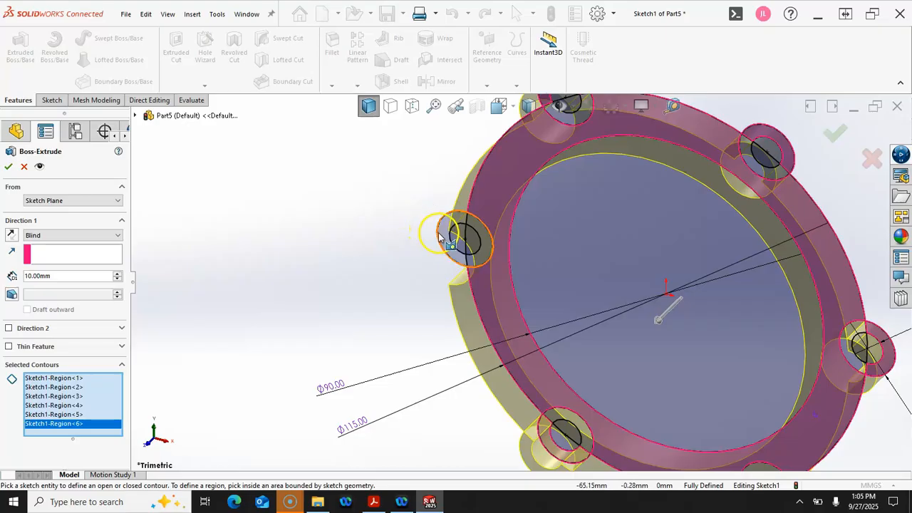
left_click(441, 228)
middle_click_drag(373, 247, 389, 202)
scroll(379, 270, "up", 3)
middle_click_drag(379, 271, 397, 178)
scroll(477, 274, "down", 5)
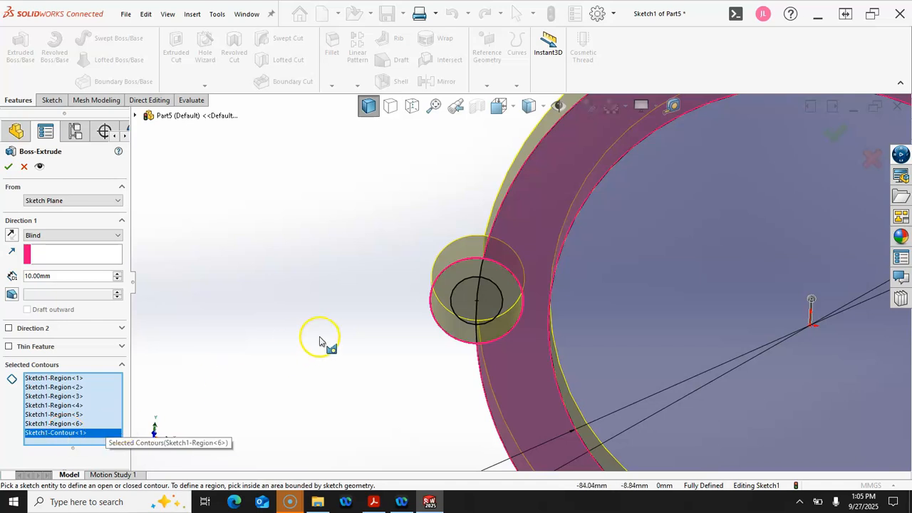
Delete the stray lug contour from Selected Contours
left_click(447, 339)
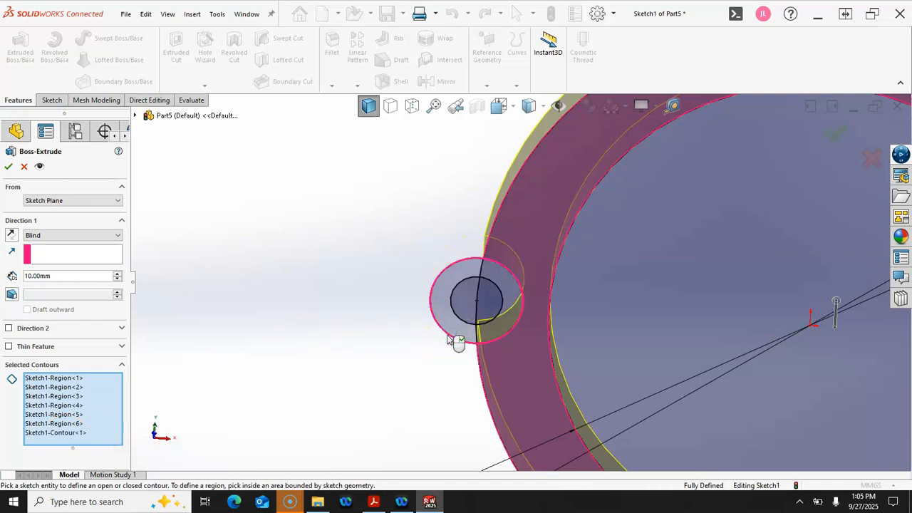
left_click(69, 433)
right_click(69, 436)
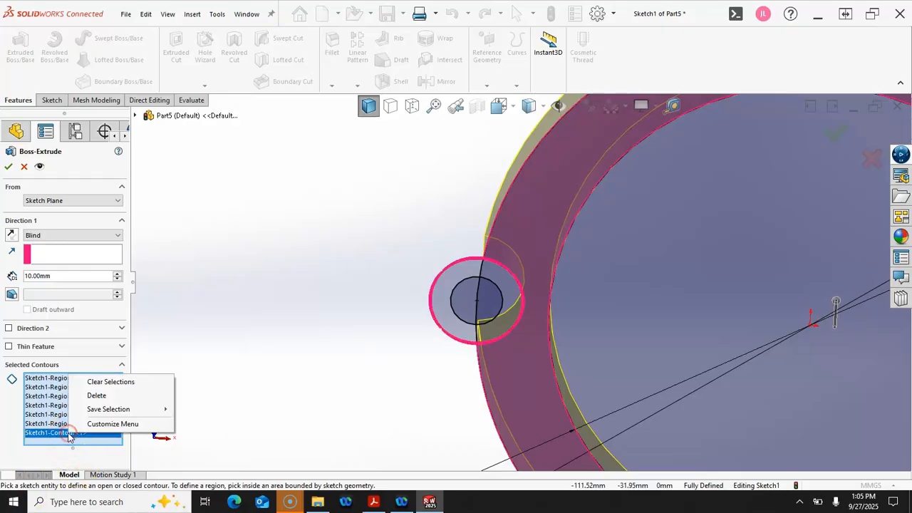
left_click(113, 394)
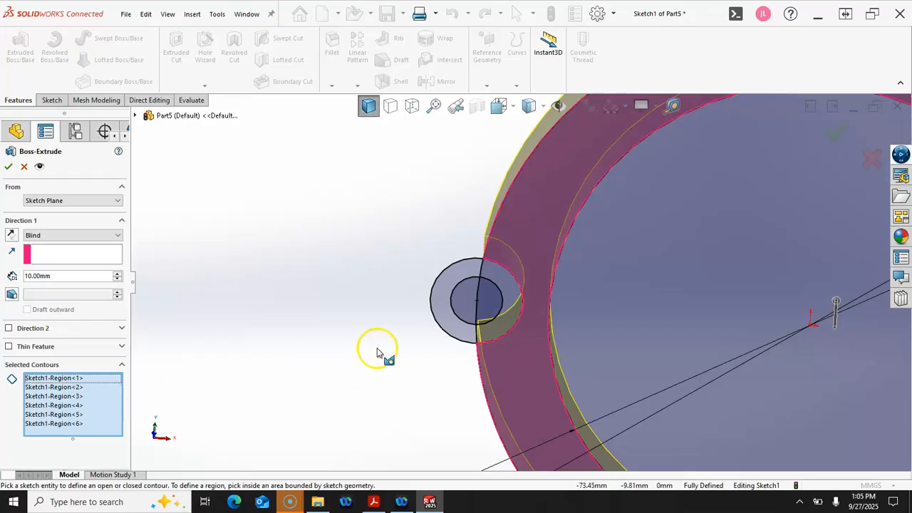
Add the remaining lug regions: left, lower-left, right, top-right and top-left
left_click(442, 312)
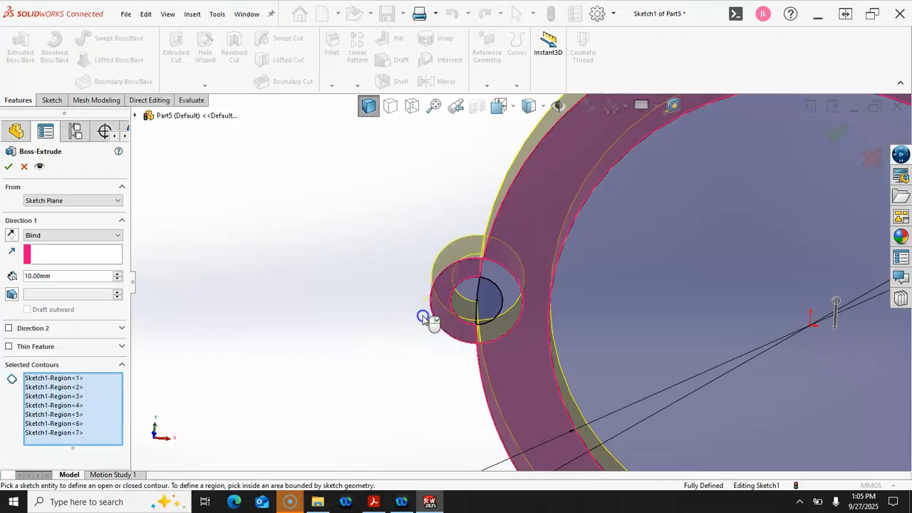
left_click(512, 289)
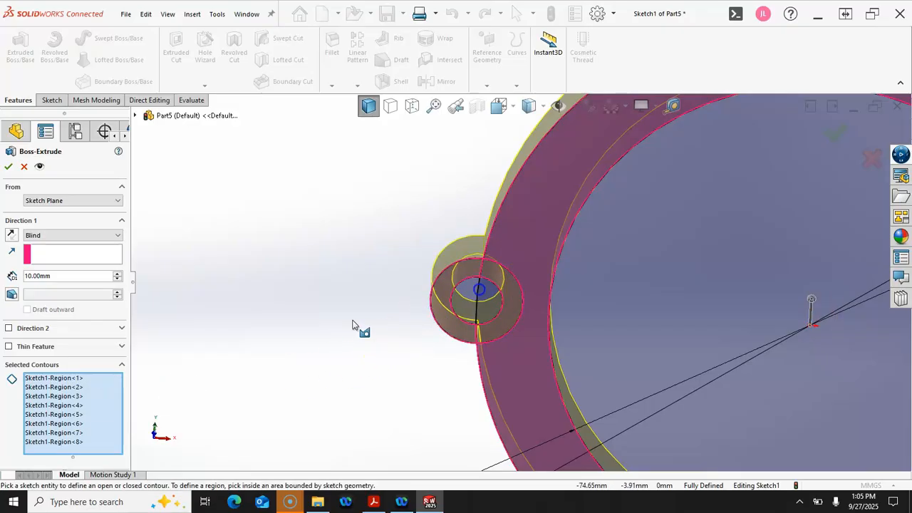
scroll(313, 340, "up", 3)
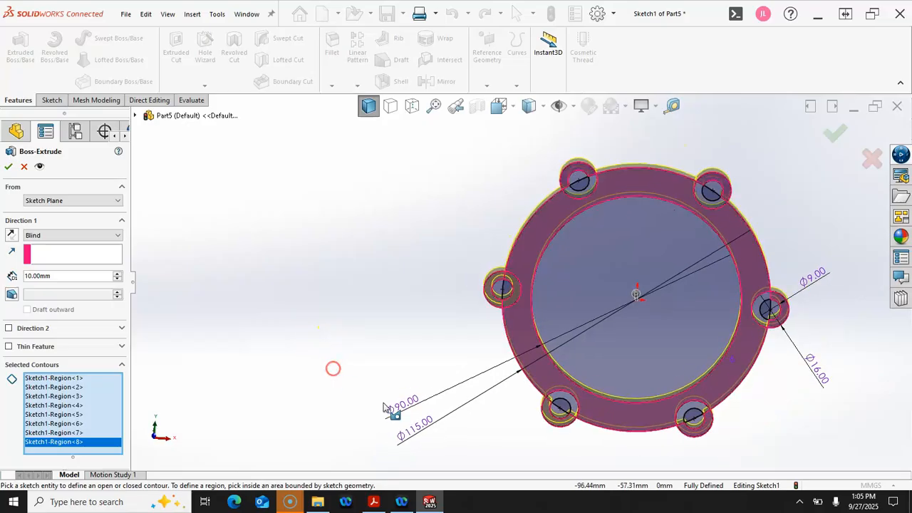
scroll(576, 469, "down", 1)
scroll(563, 401, "down", 1)
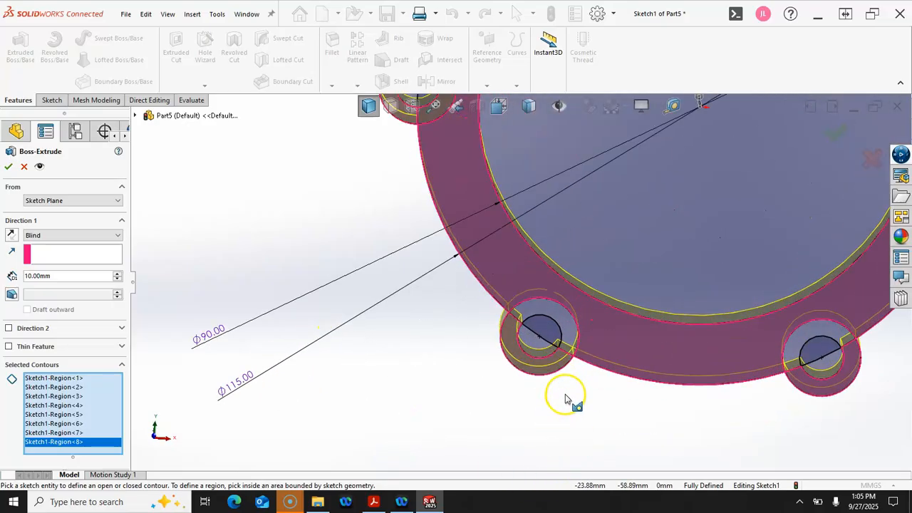
left_click(566, 326)
scroll(803, 335, "up", 3)
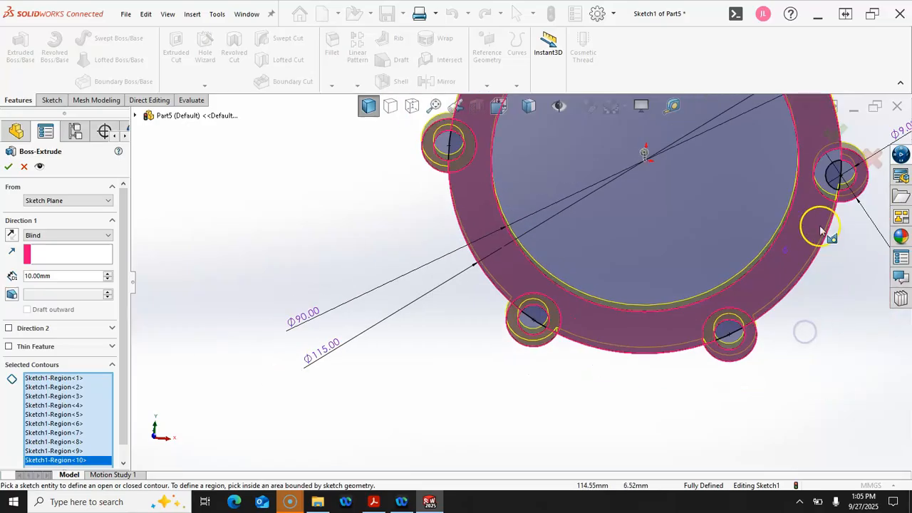
scroll(708, 221, "down", 3)
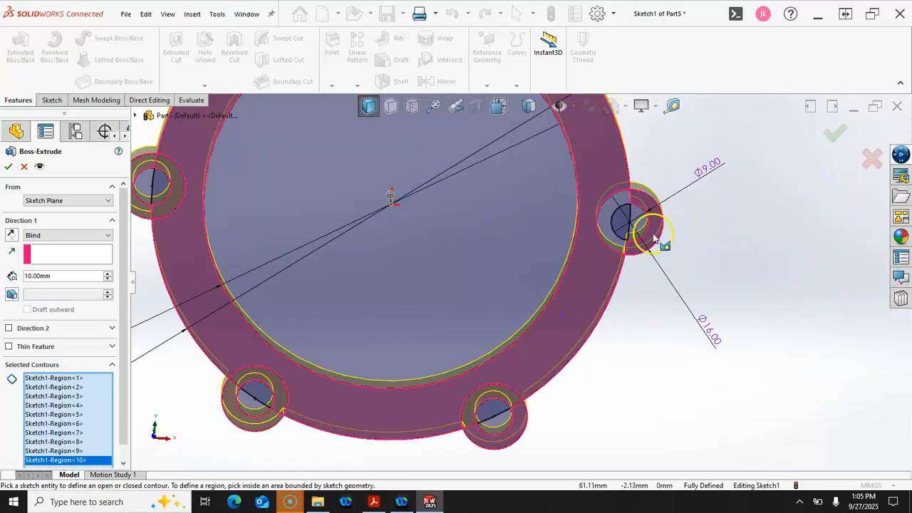
left_click(608, 222)
scroll(540, 179, "up", 3)
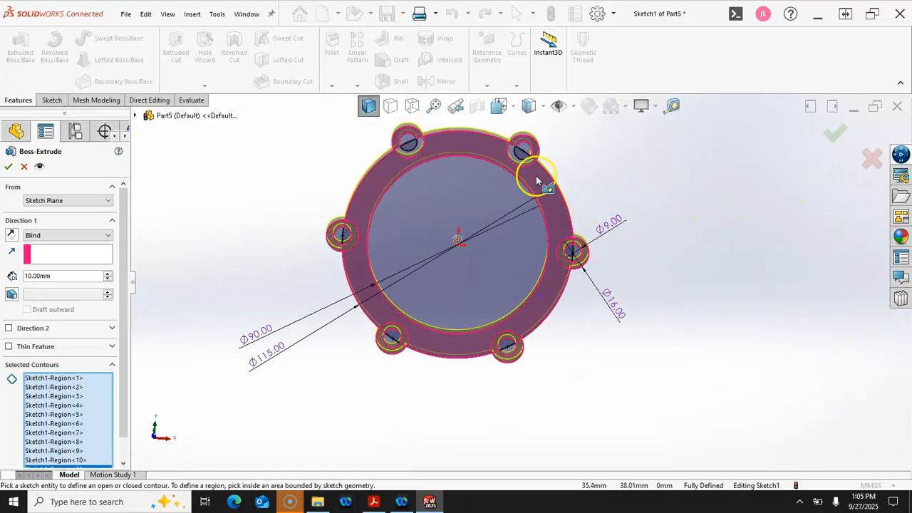
scroll(519, 167, "down", 4)
left_click(498, 163)
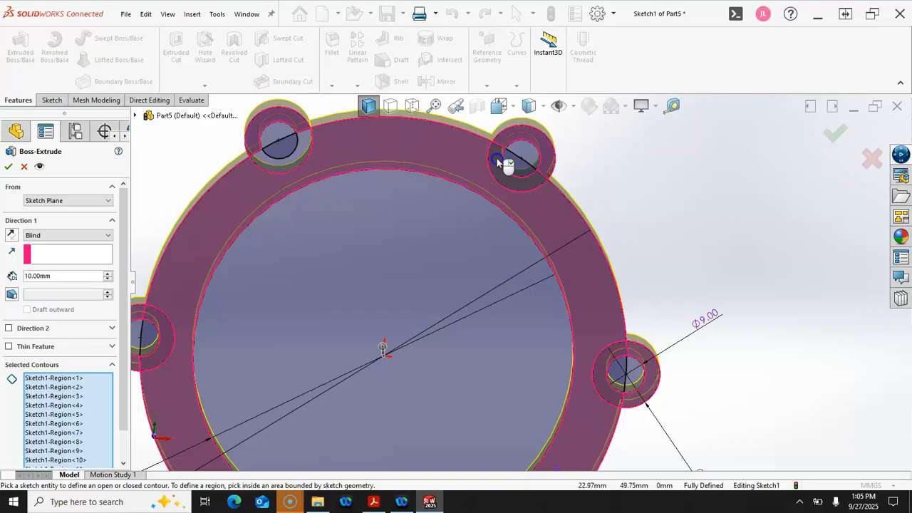
left_click(299, 147)
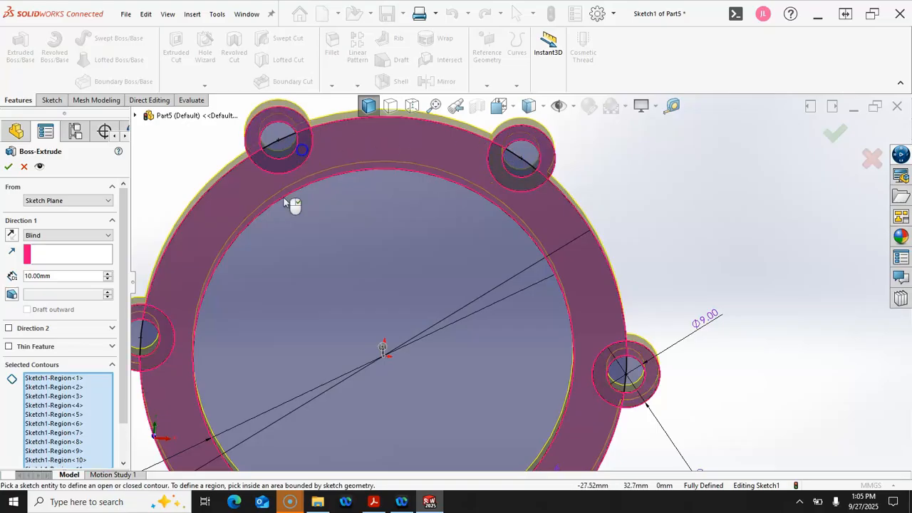
scroll(248, 319, "up", 3)
scroll(281, 343, "down", 4)
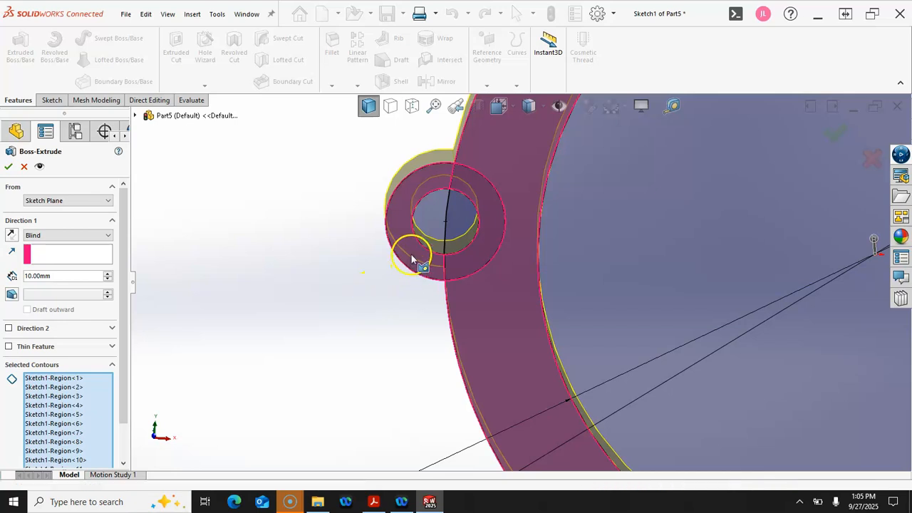
Add the left lug's outer and hole circles, then confirm the 10 mm Blind extrusion
left_click(411, 255)
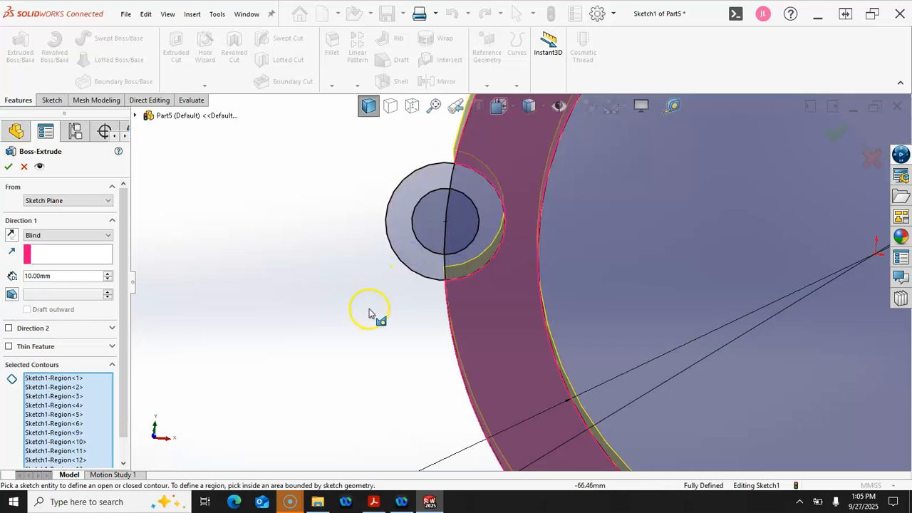
left_click(410, 273)
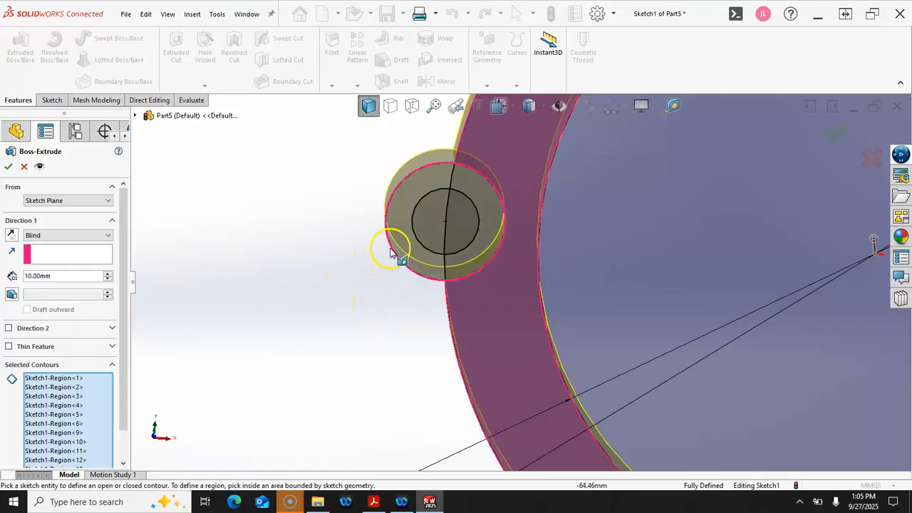
left_click(428, 252)
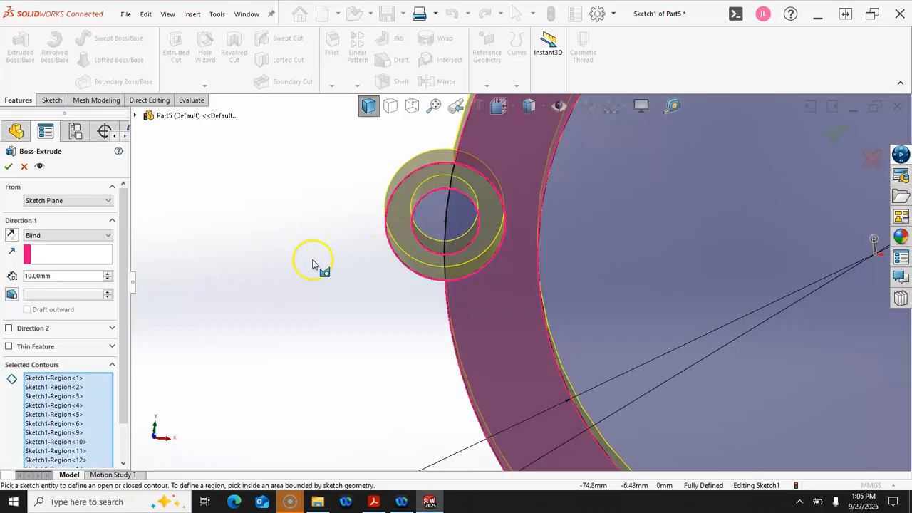
key("f")
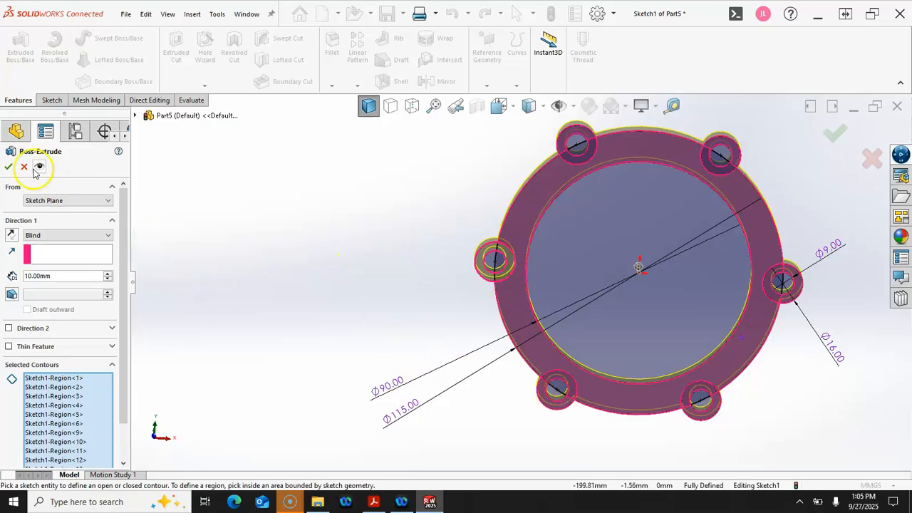
left_click(9, 165)
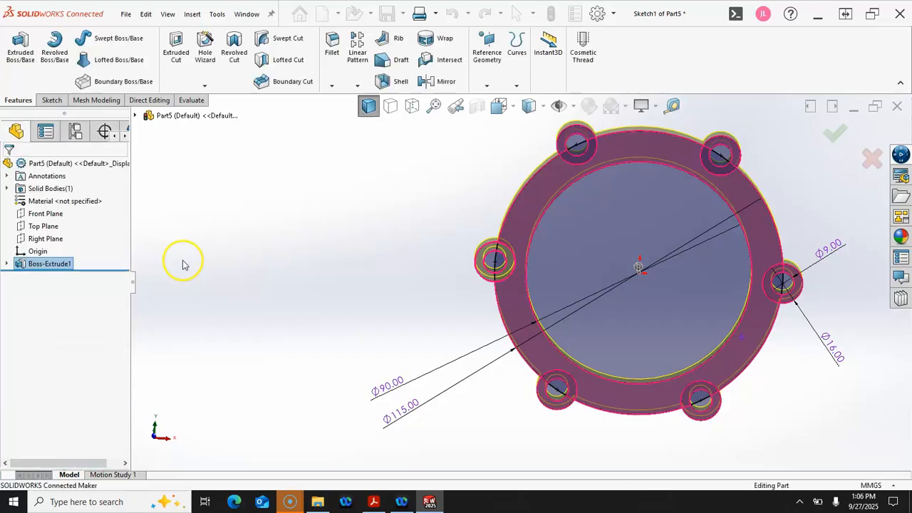
Deselect the new extrusion, view the flange from the Front, and show the Evaluate tab
left_click(264, 272)
key("ctrl+1")
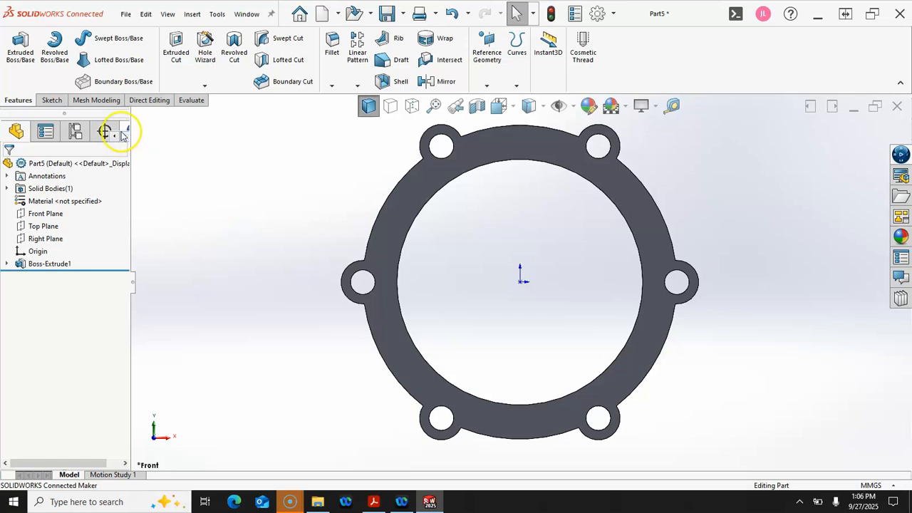
left_click(191, 102)
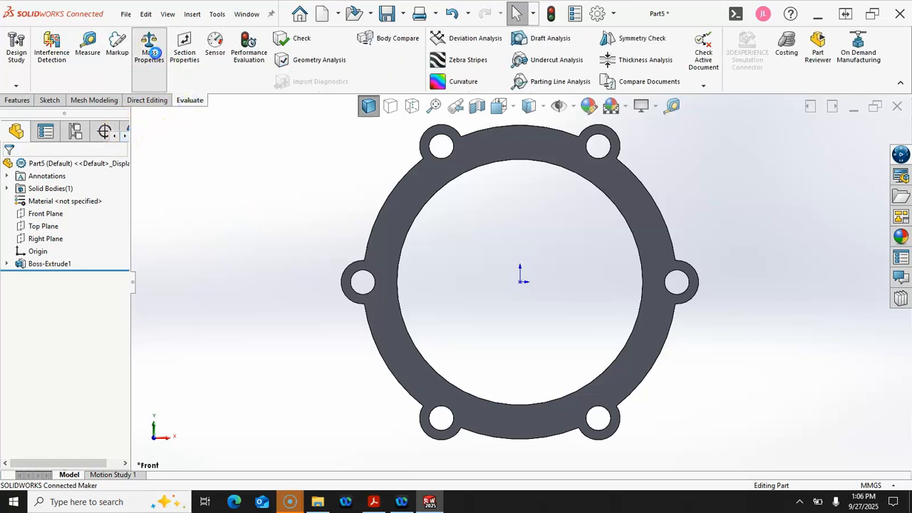
Check the mass properties (42.645 g, 42644.652 mm³), close the results, and switch to Acrobat
left_click(149, 44)
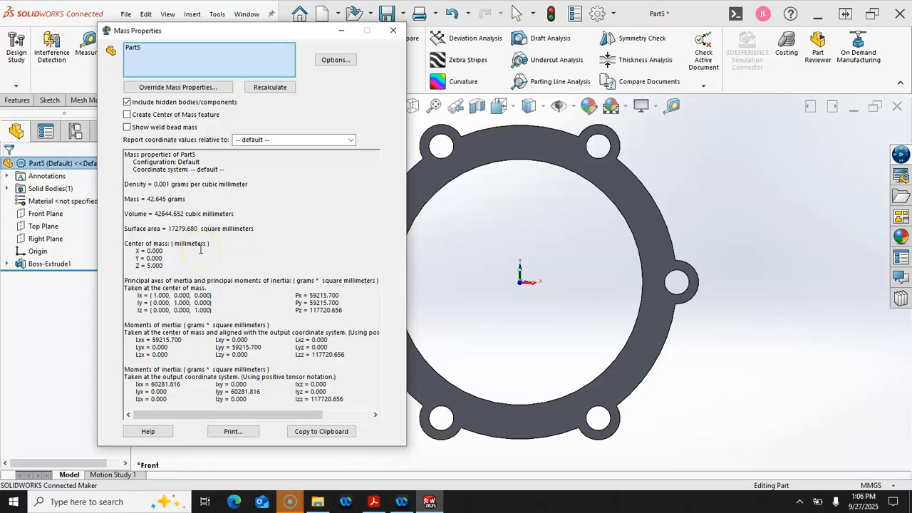
left_click(393, 31)
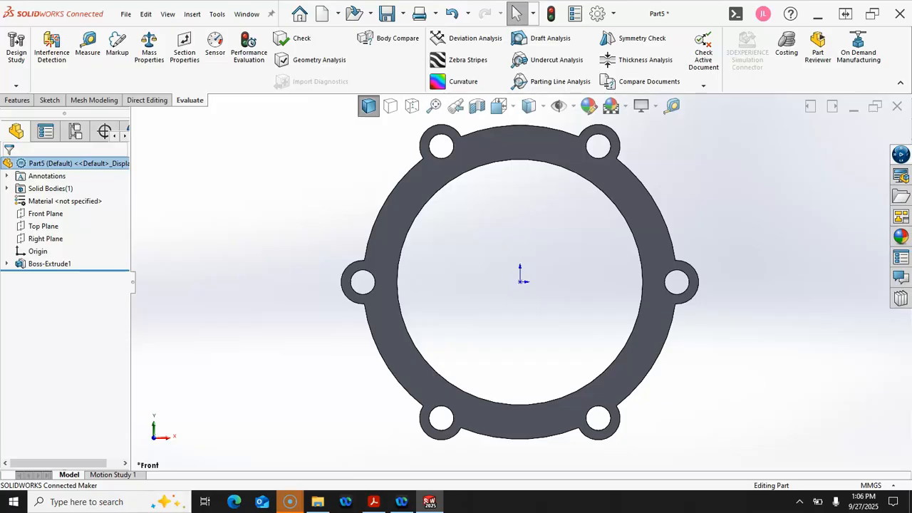
key("alt+Tab")
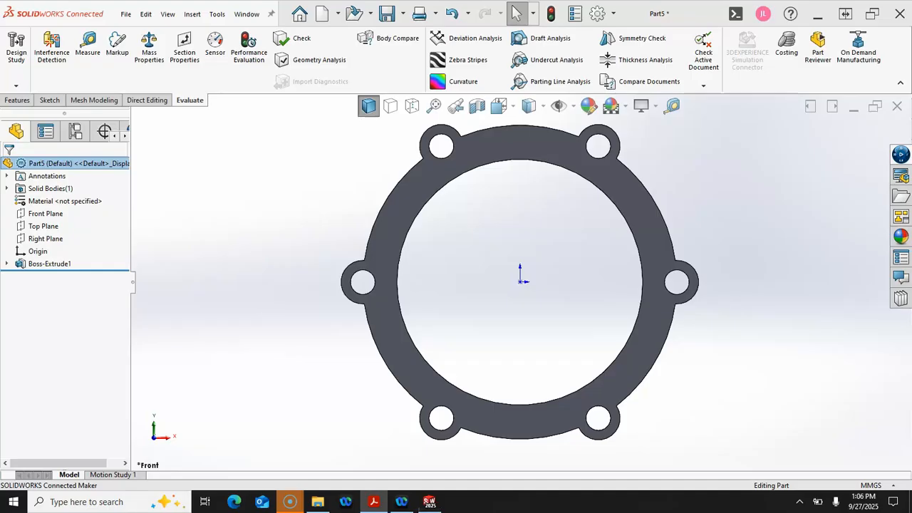